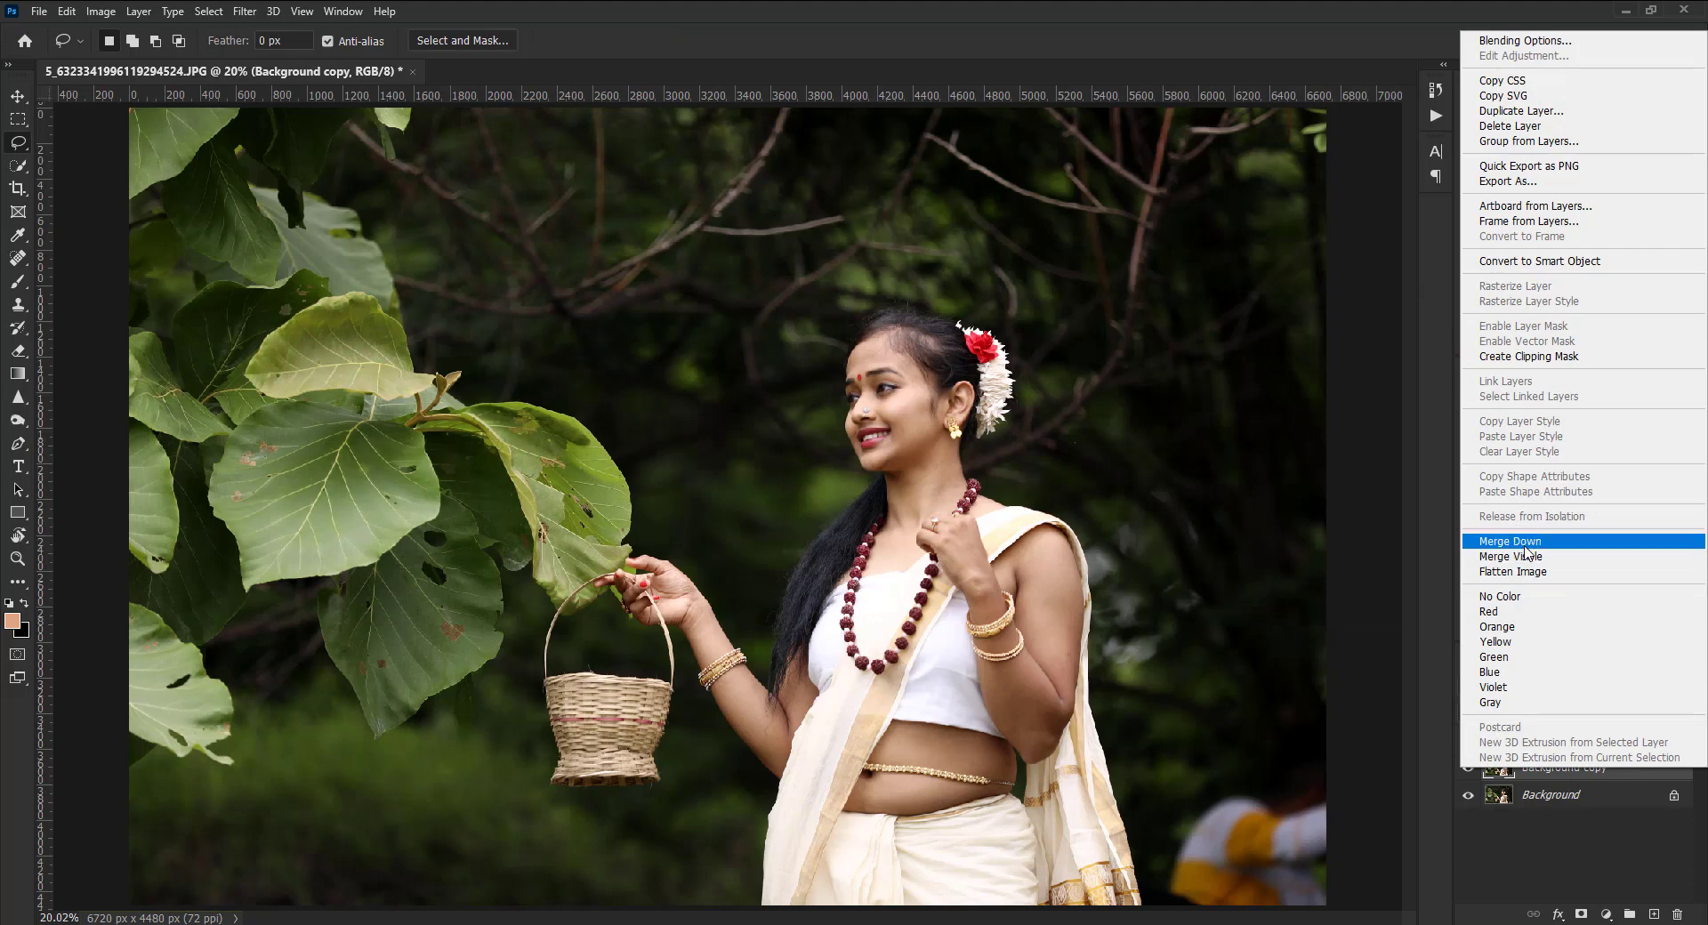
- Merge the Background copy layer down and create a fresh duplicate of the merged Background layer
click(1510, 541)
drag(1557, 771, 1657, 905)
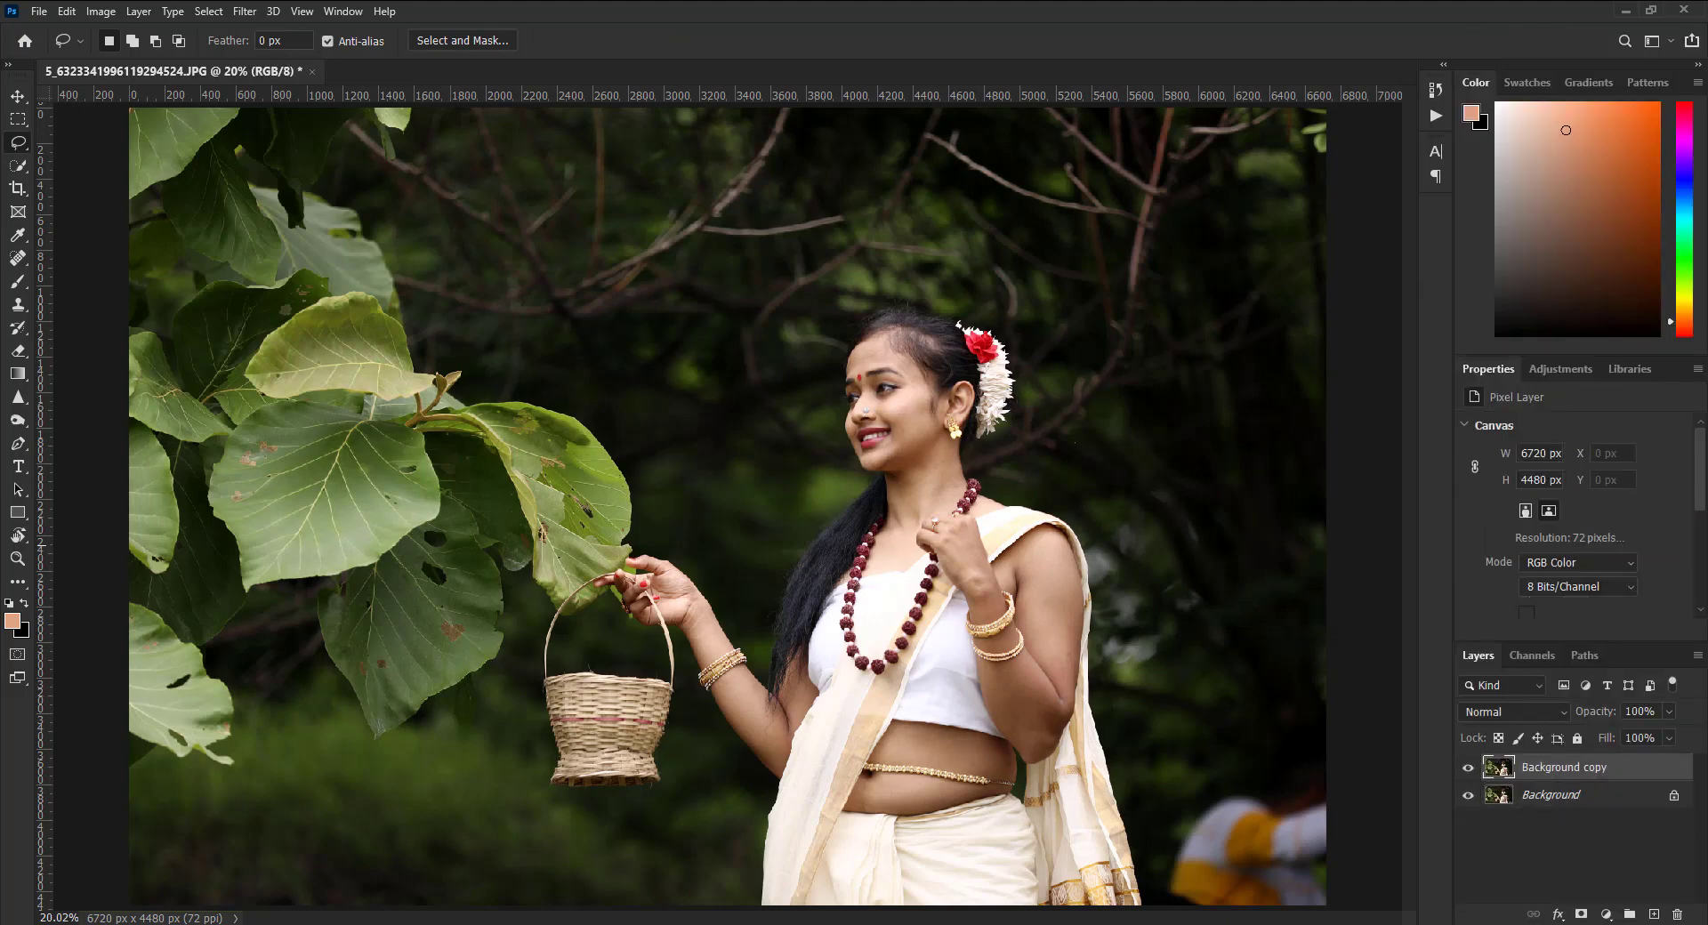
- Lasso the blurred person in the lower-right corner of the photo, remove it with a Content-Aware fill at 100% opacity, and deselect
click(18, 189)
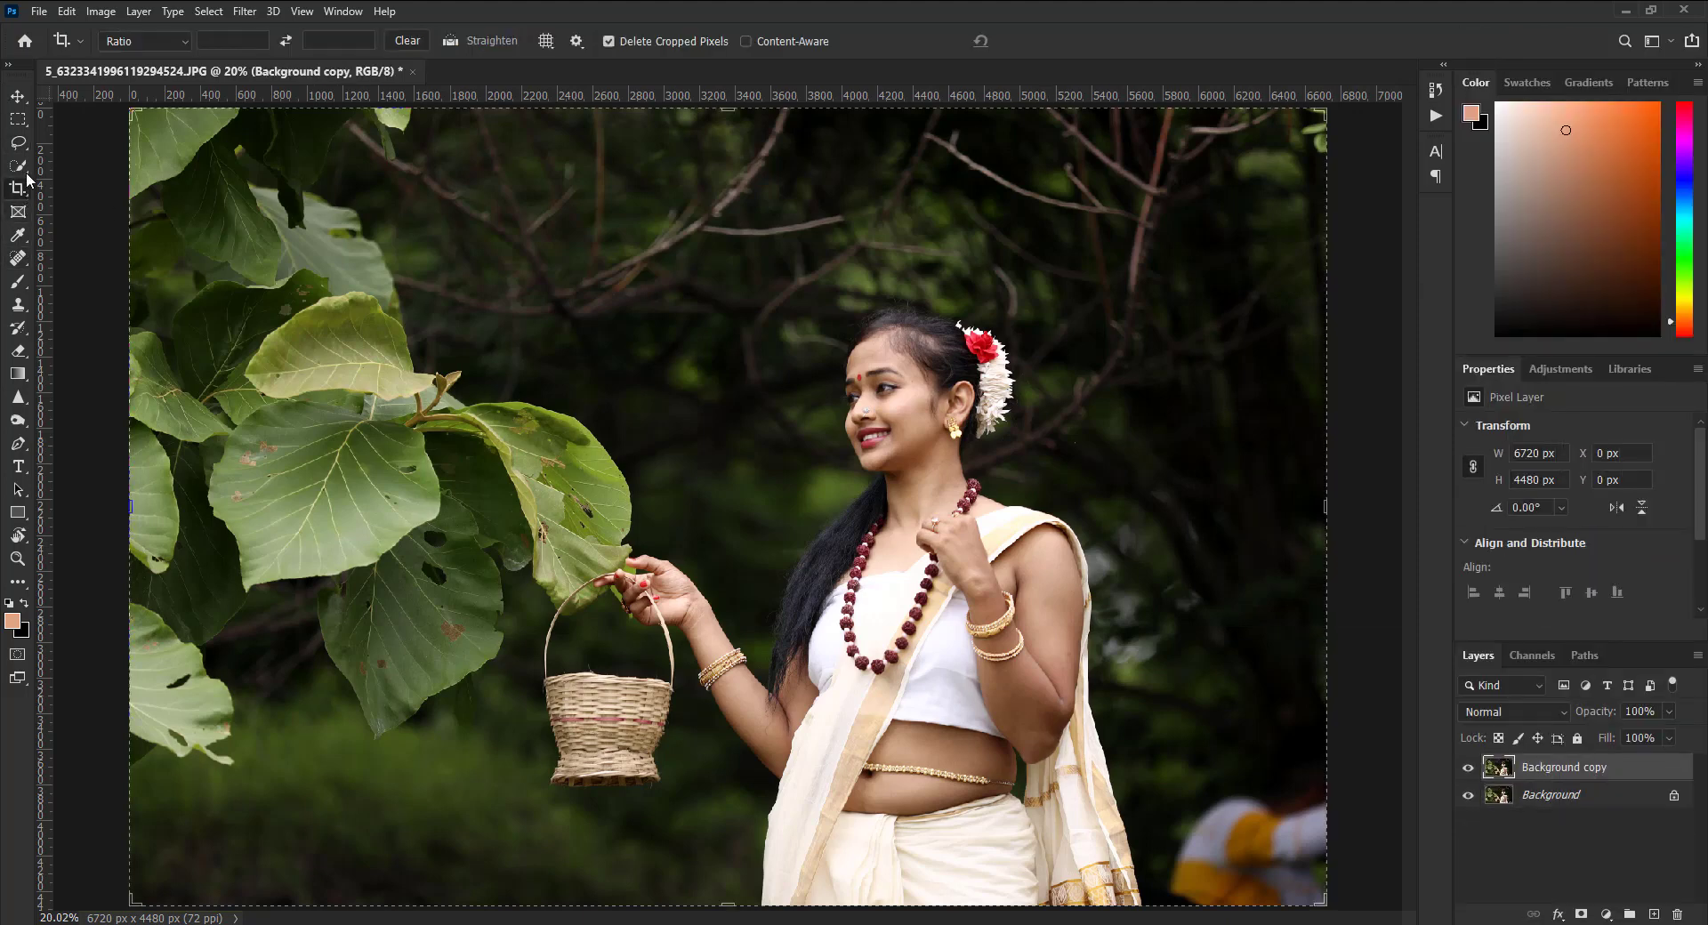
click(18, 142)
mouse_move(1206, 699)
mouse_down()
mouse_move(1393, 733)
mouse_move(1410, 862)
mouse_move(1369, 914)
mouse_up()
mouse_move(1226, 919)
mouse_down()
mouse_move(1169, 906)
mouse_move(1150, 802)
mouse_move(1208, 701)
mouse_up()
right_click(1209, 704)
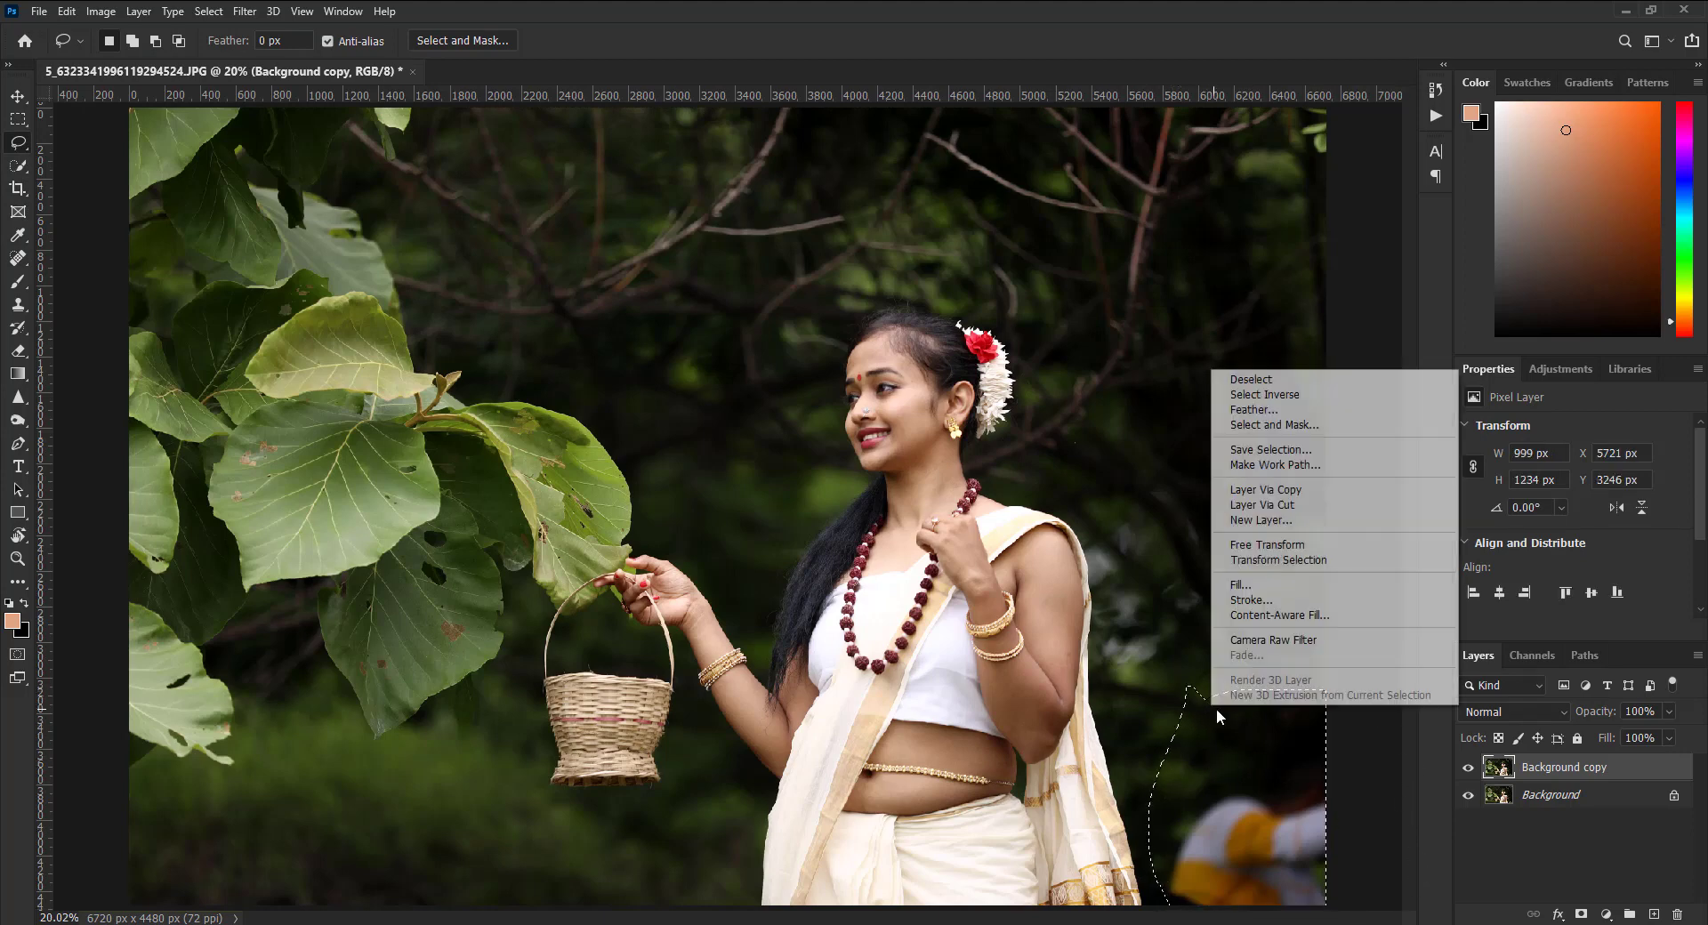
click(1258, 589)
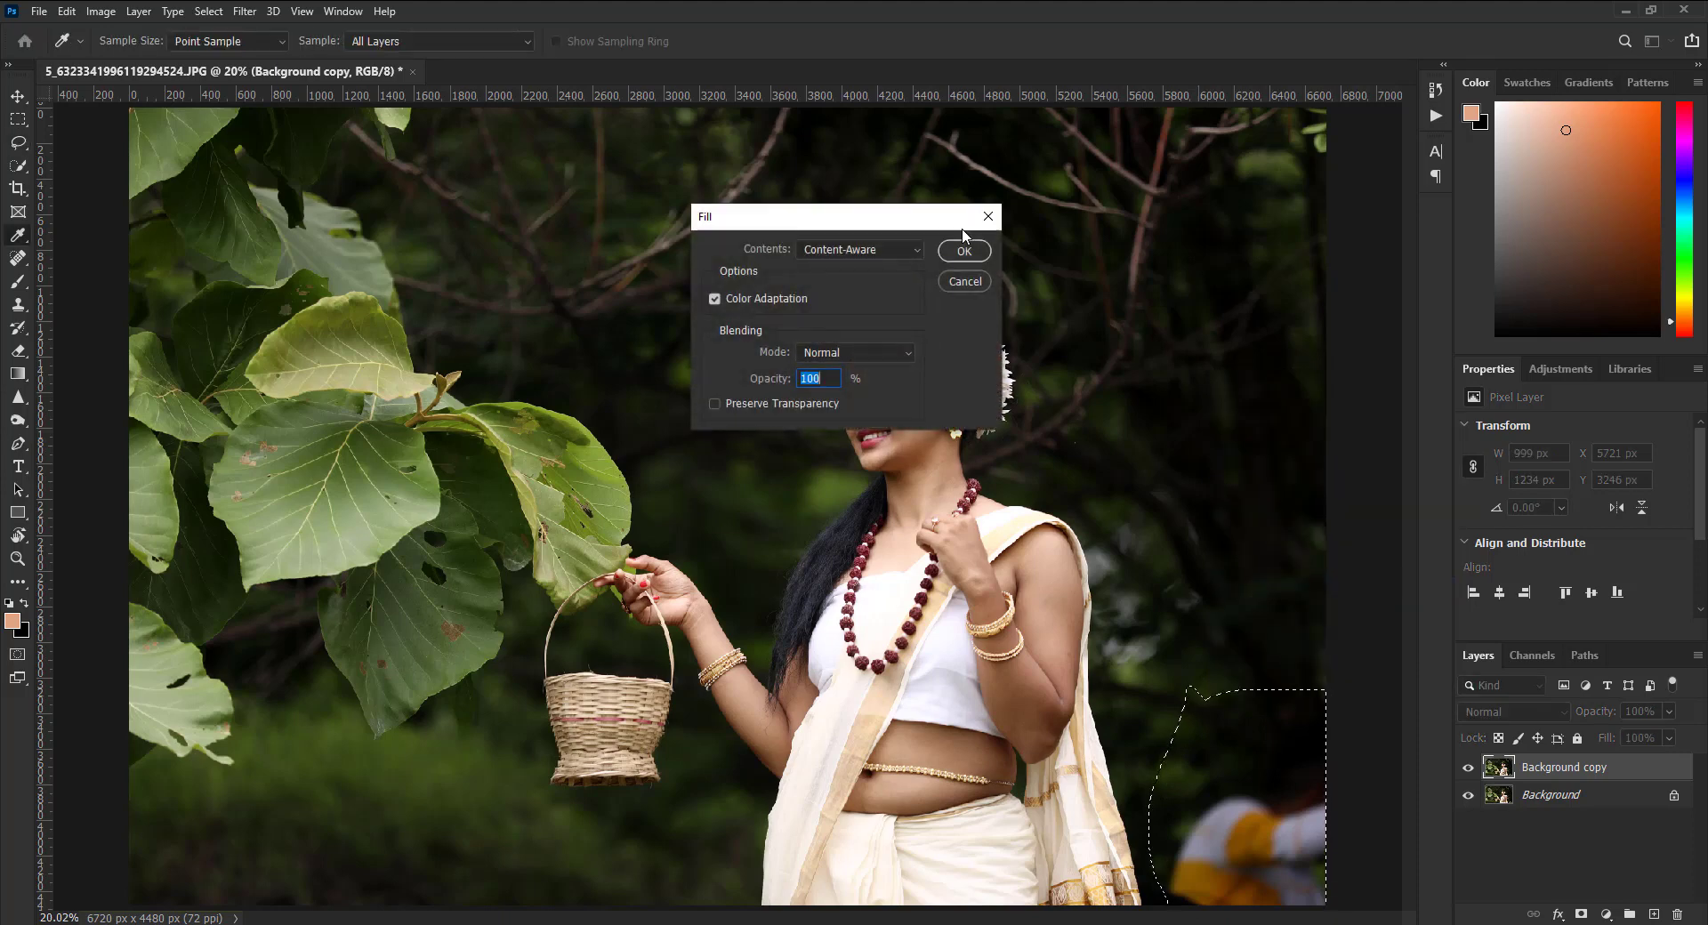
click(975, 258)
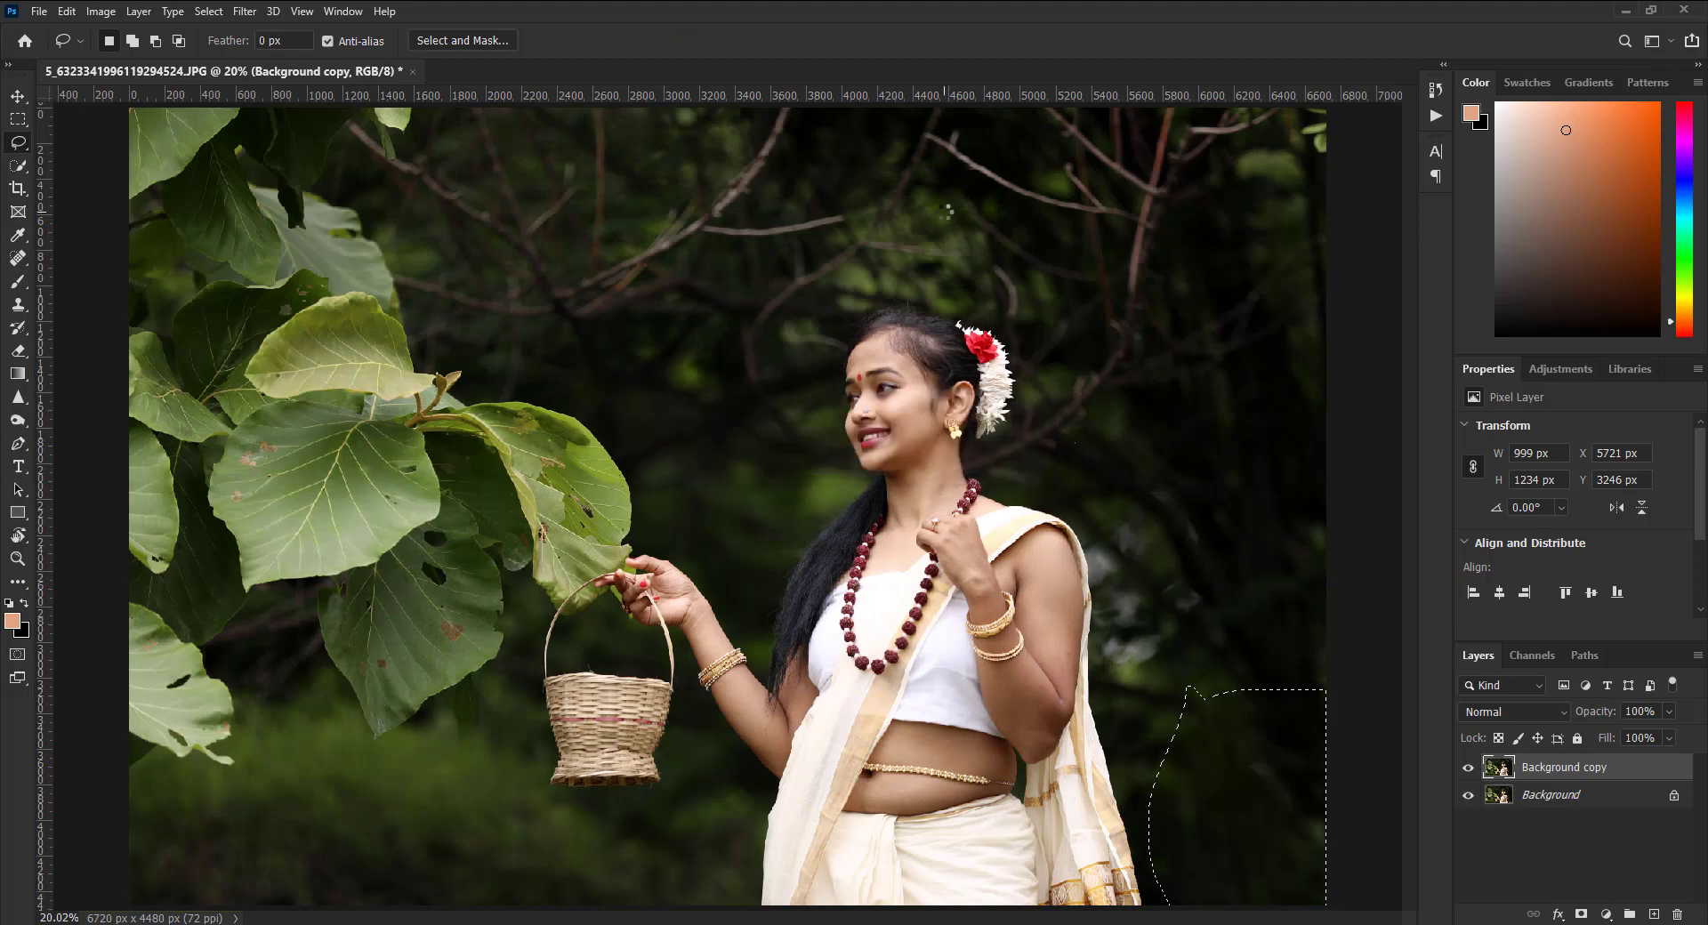
key(ctrl+d)
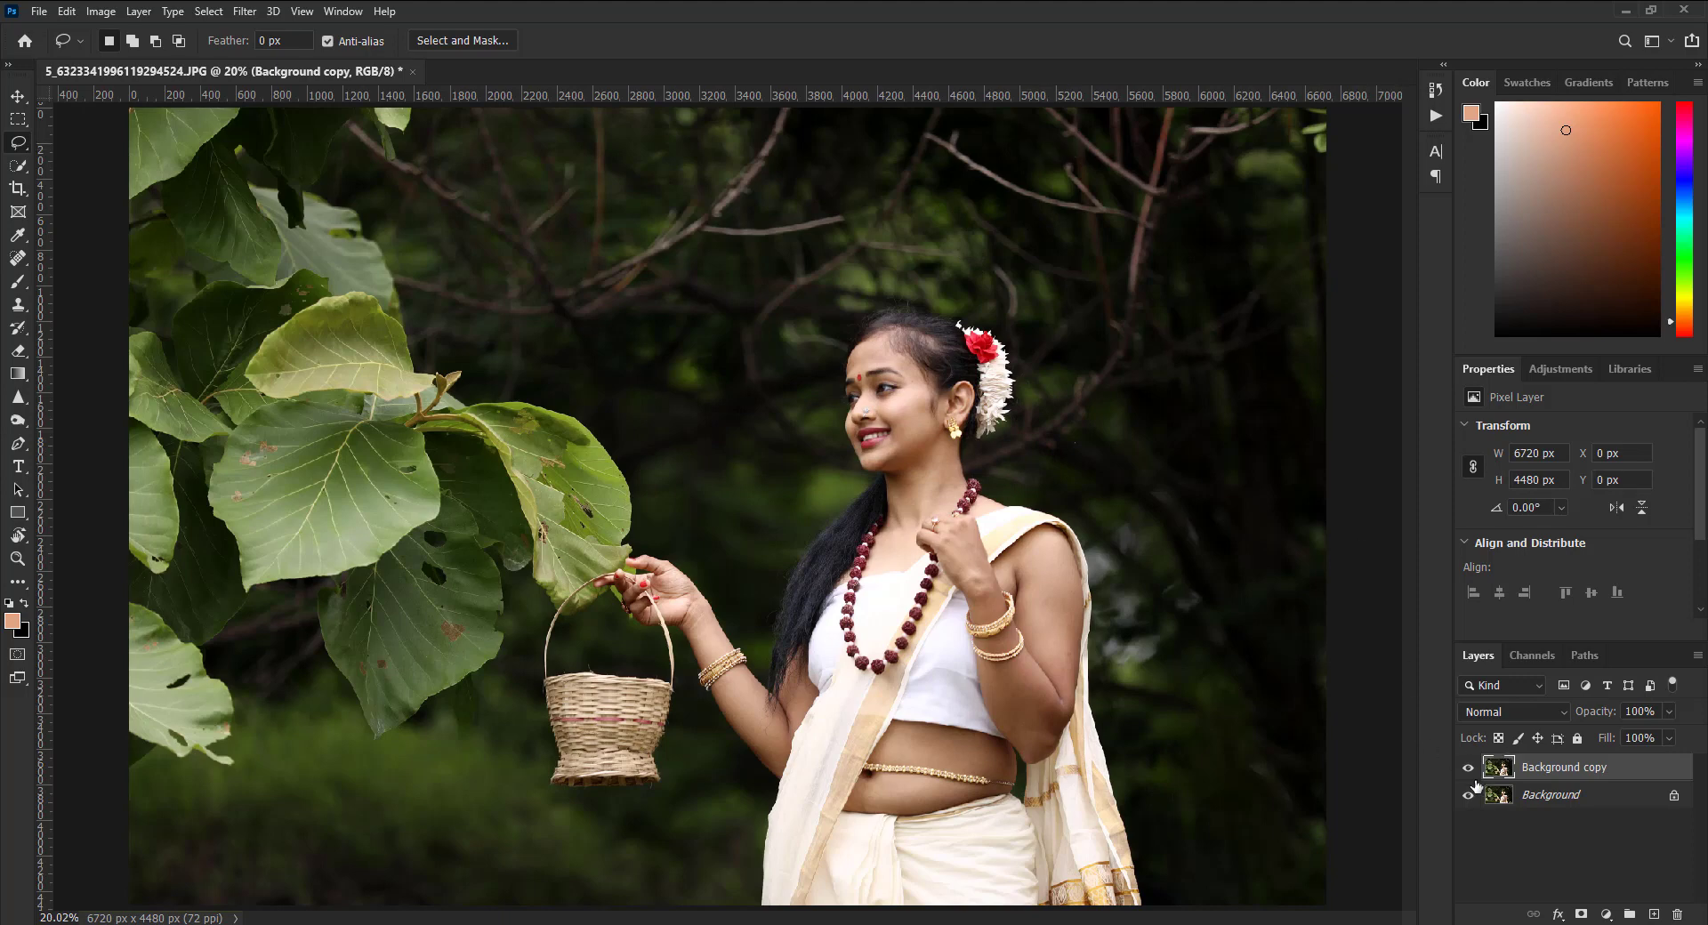
- Merge the retouched Background copy into the Background and duplicate the Background layer again
right_click(1552, 771)
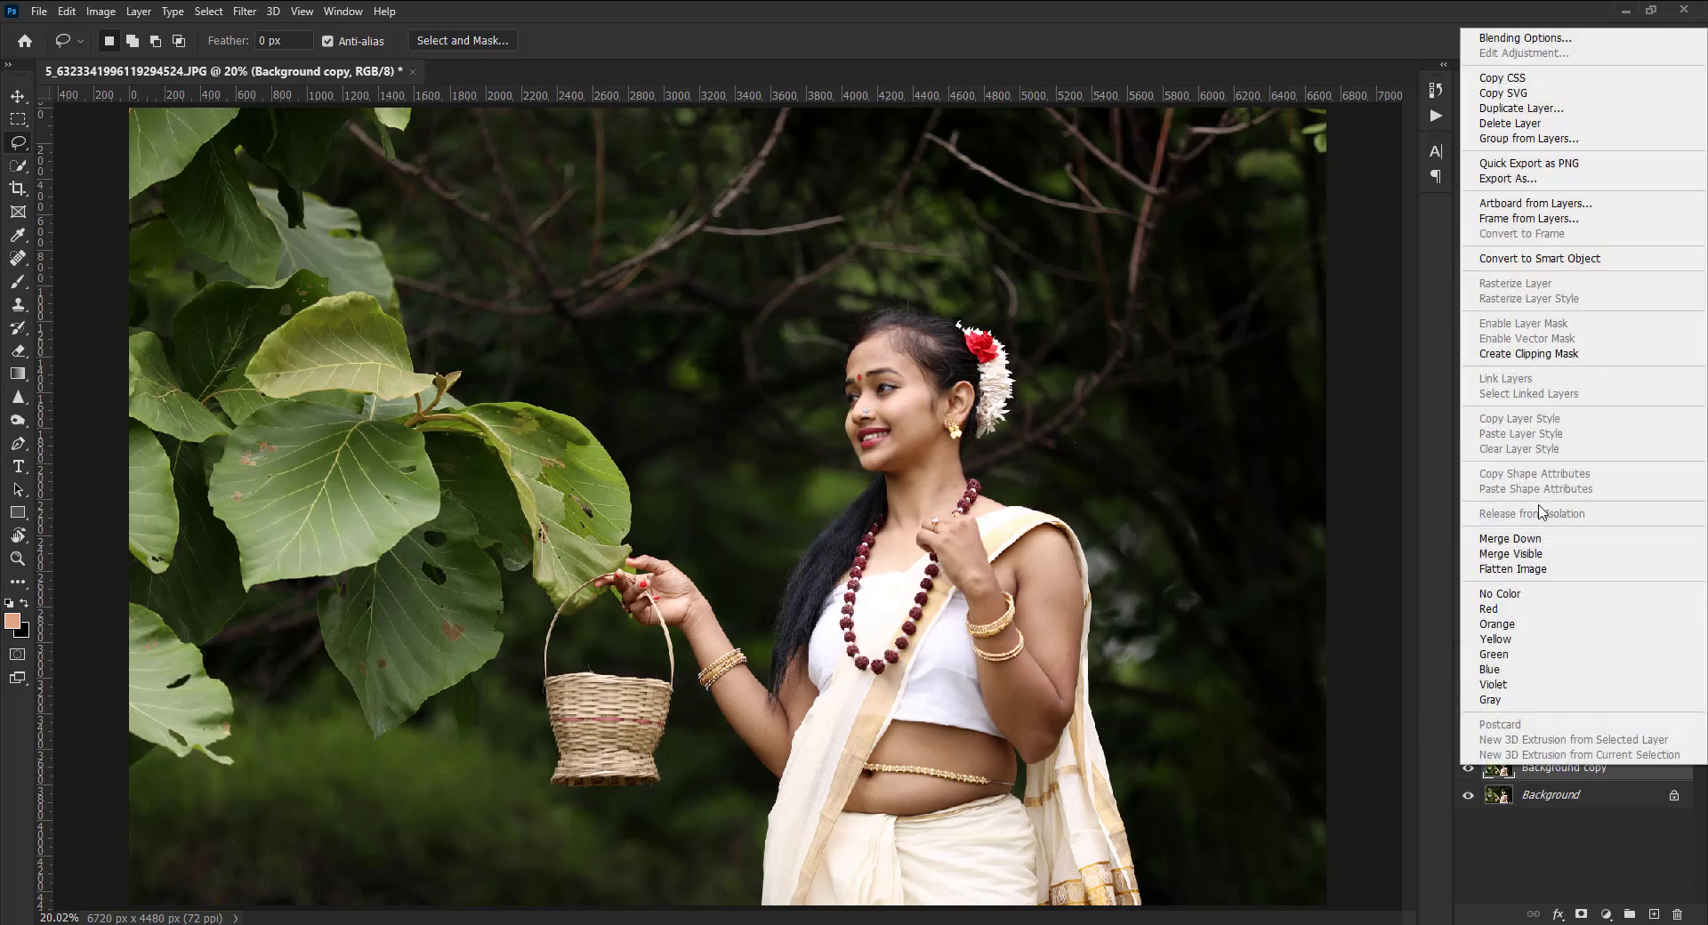
click(1544, 540)
drag(1564, 765, 1653, 913)
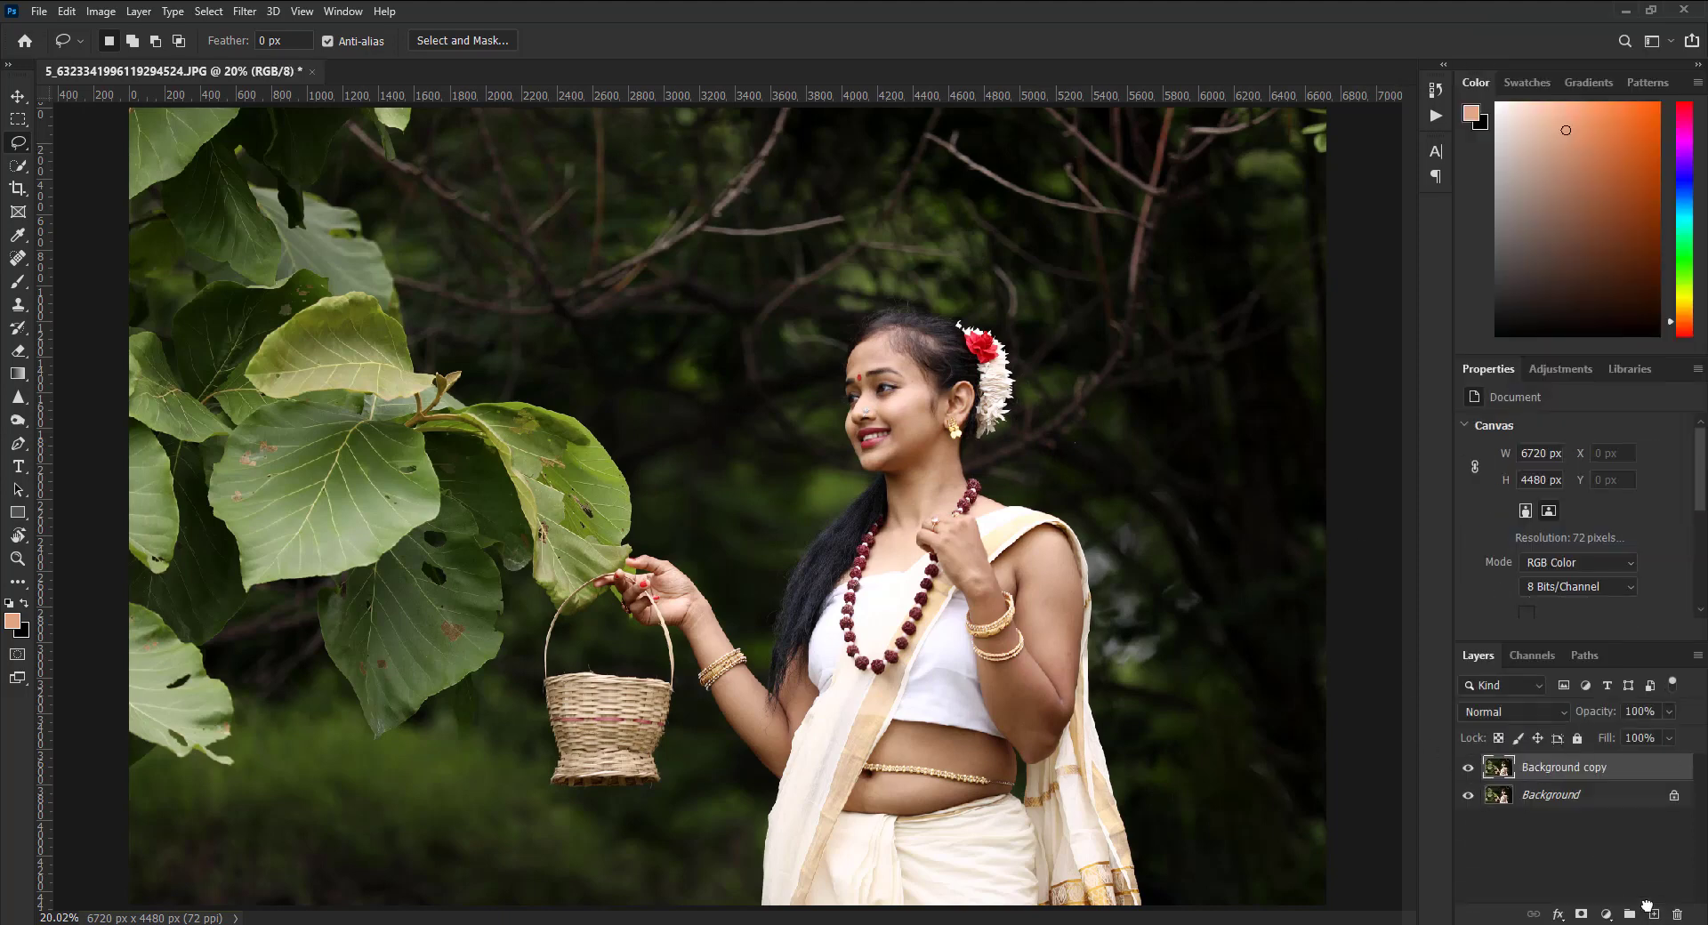
- Open the Camera Raw filter for the Background copy layer and show its Basic adjustments
click(246, 13)
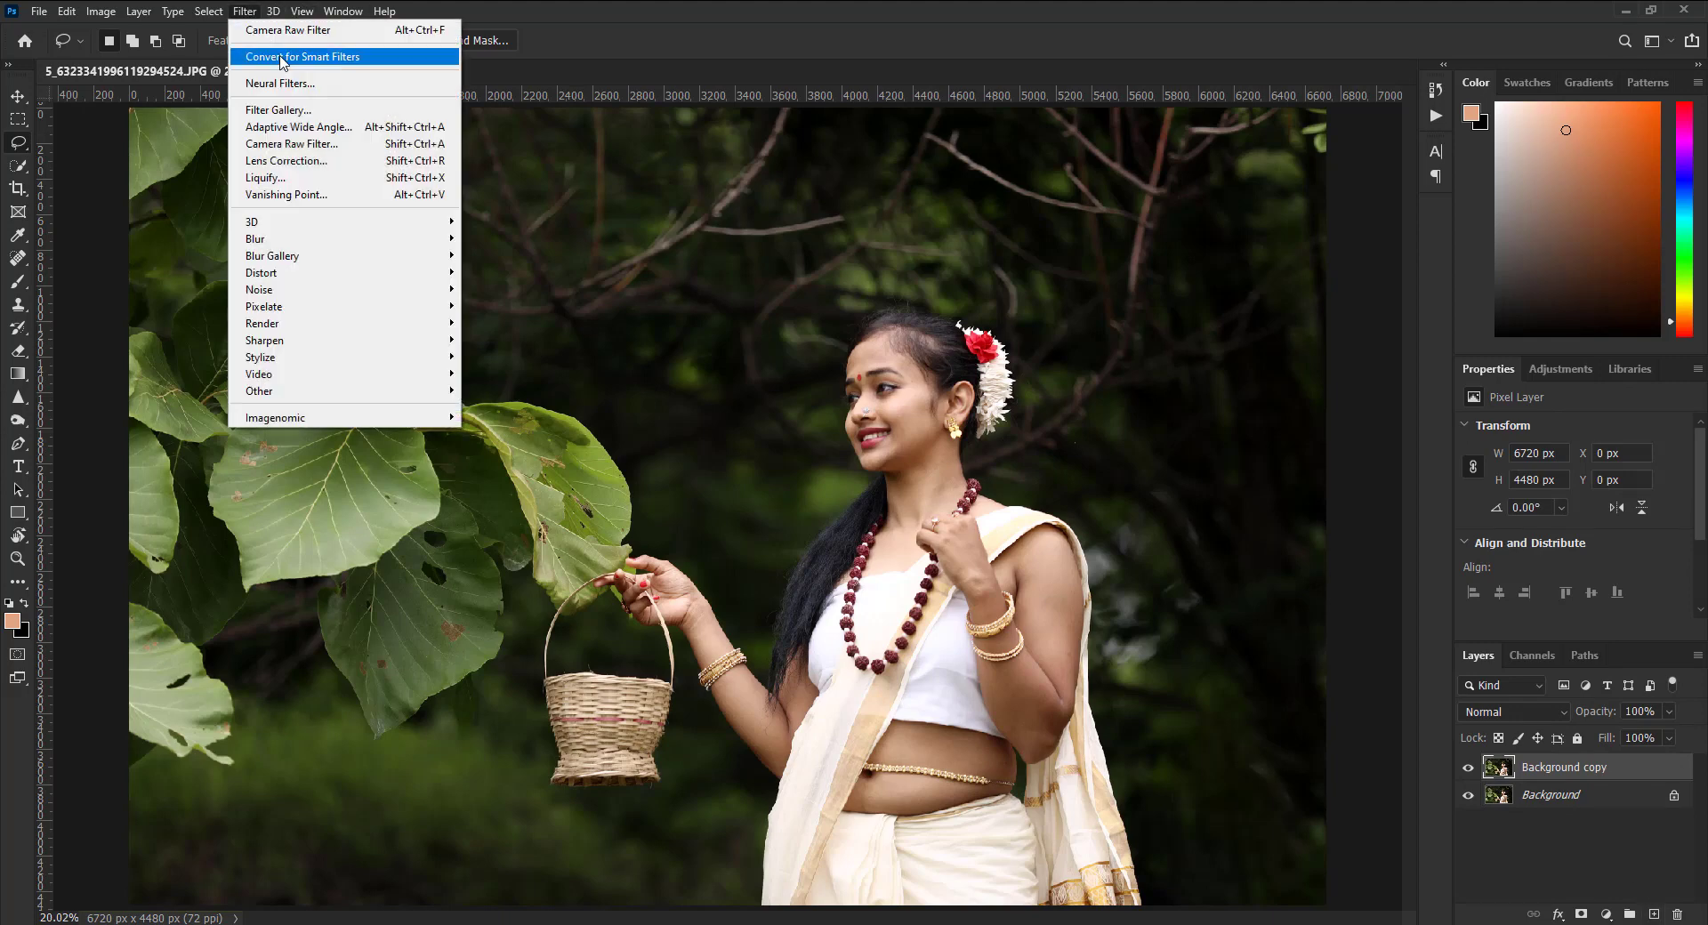
click(313, 146)
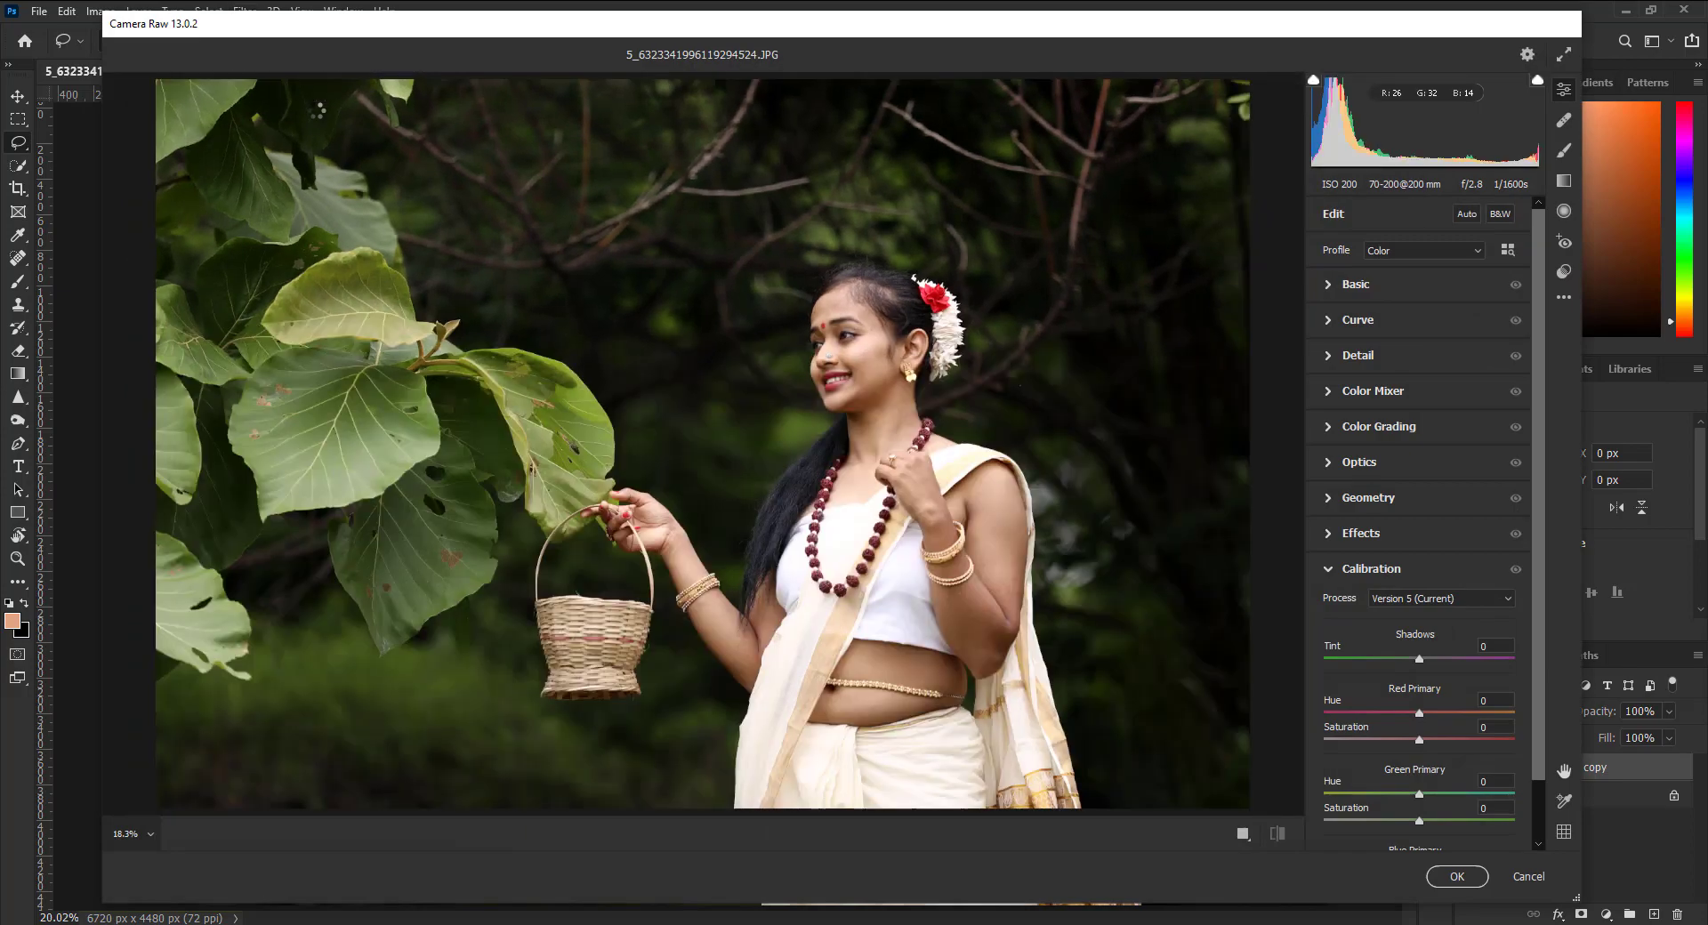
click(1397, 575)
click(1403, 285)
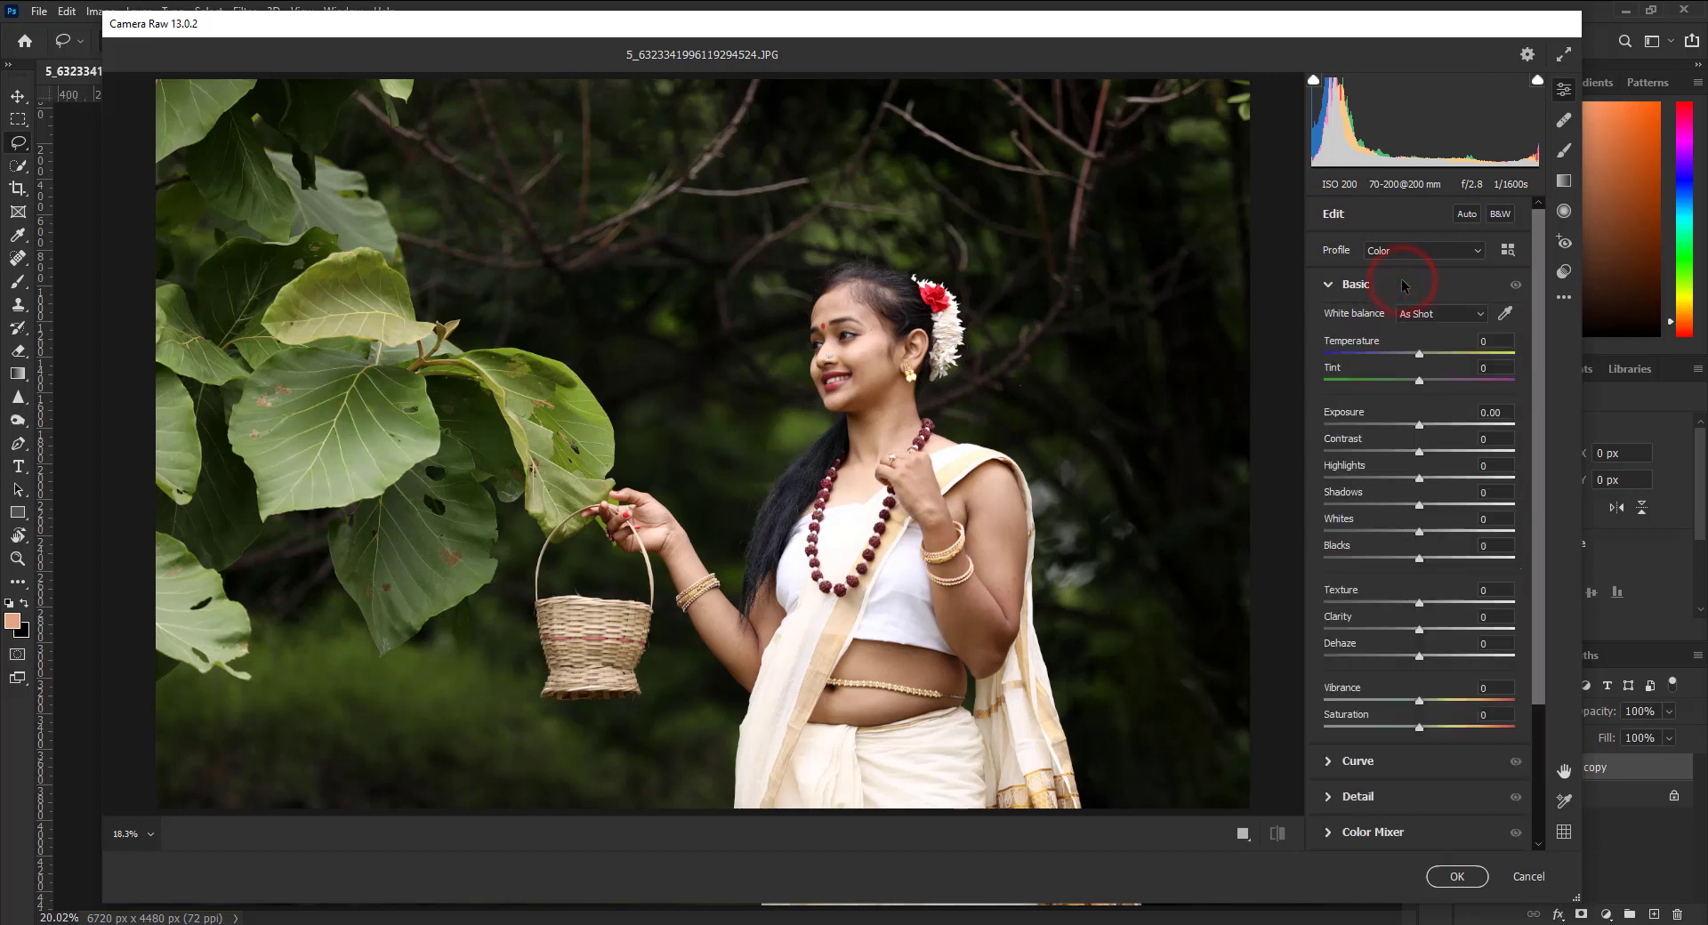
- Set the photo's Exposure to +0.50
click(1438, 425)
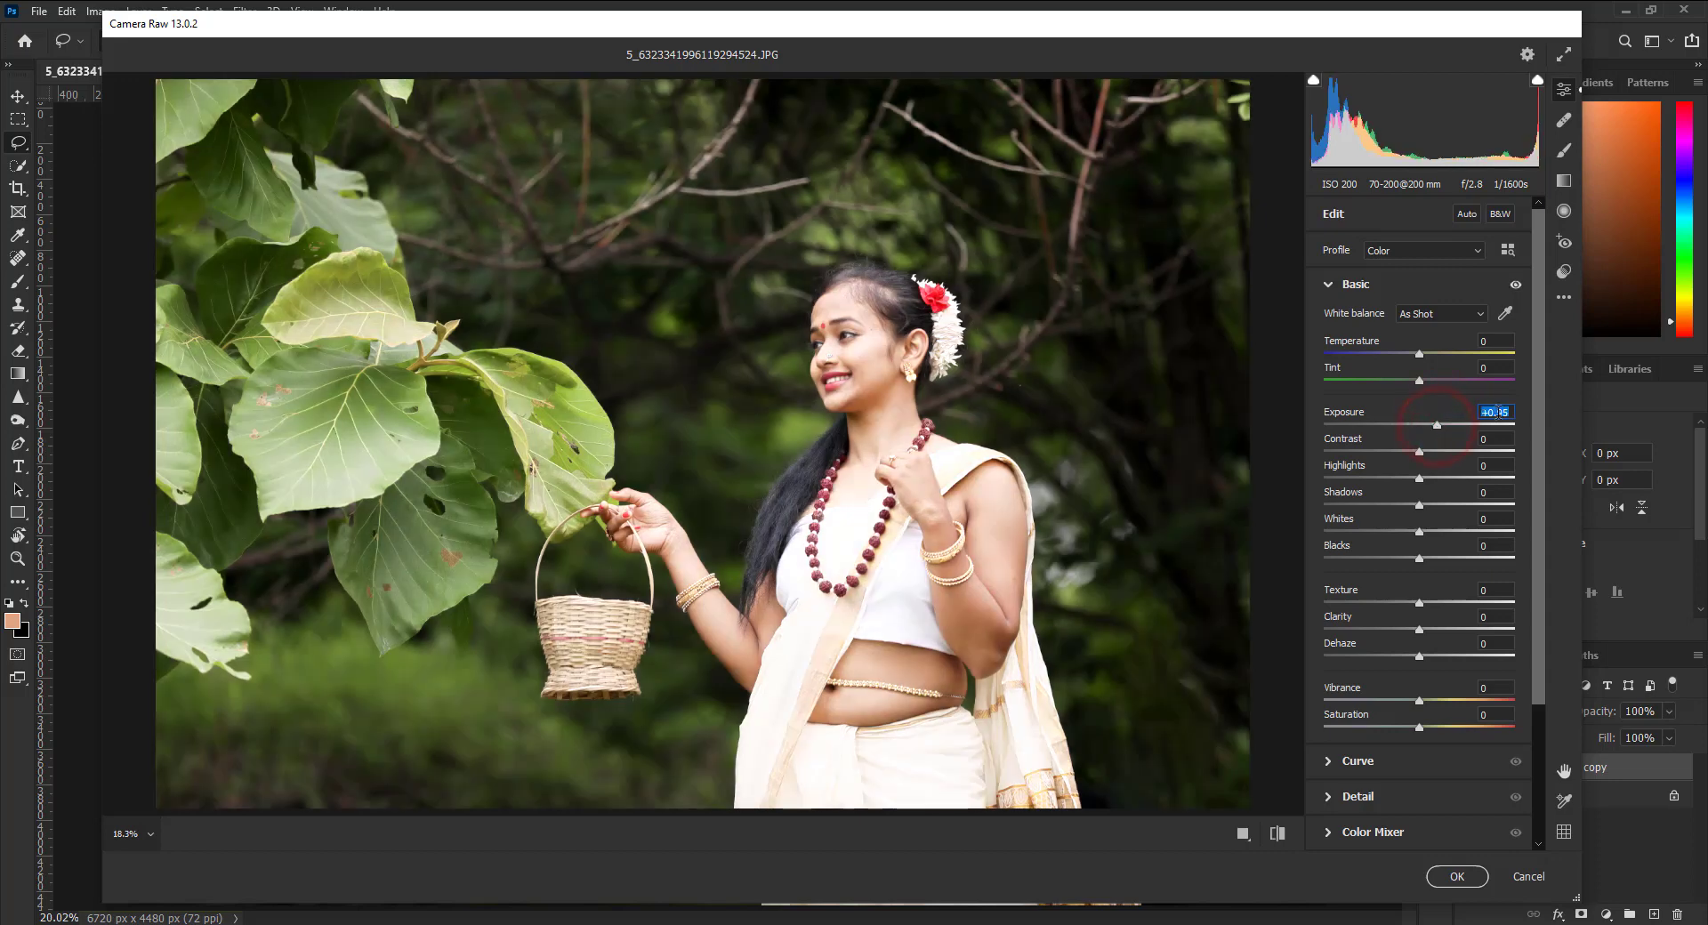
click(1507, 412)
drag(1438, 424, 1426, 425)
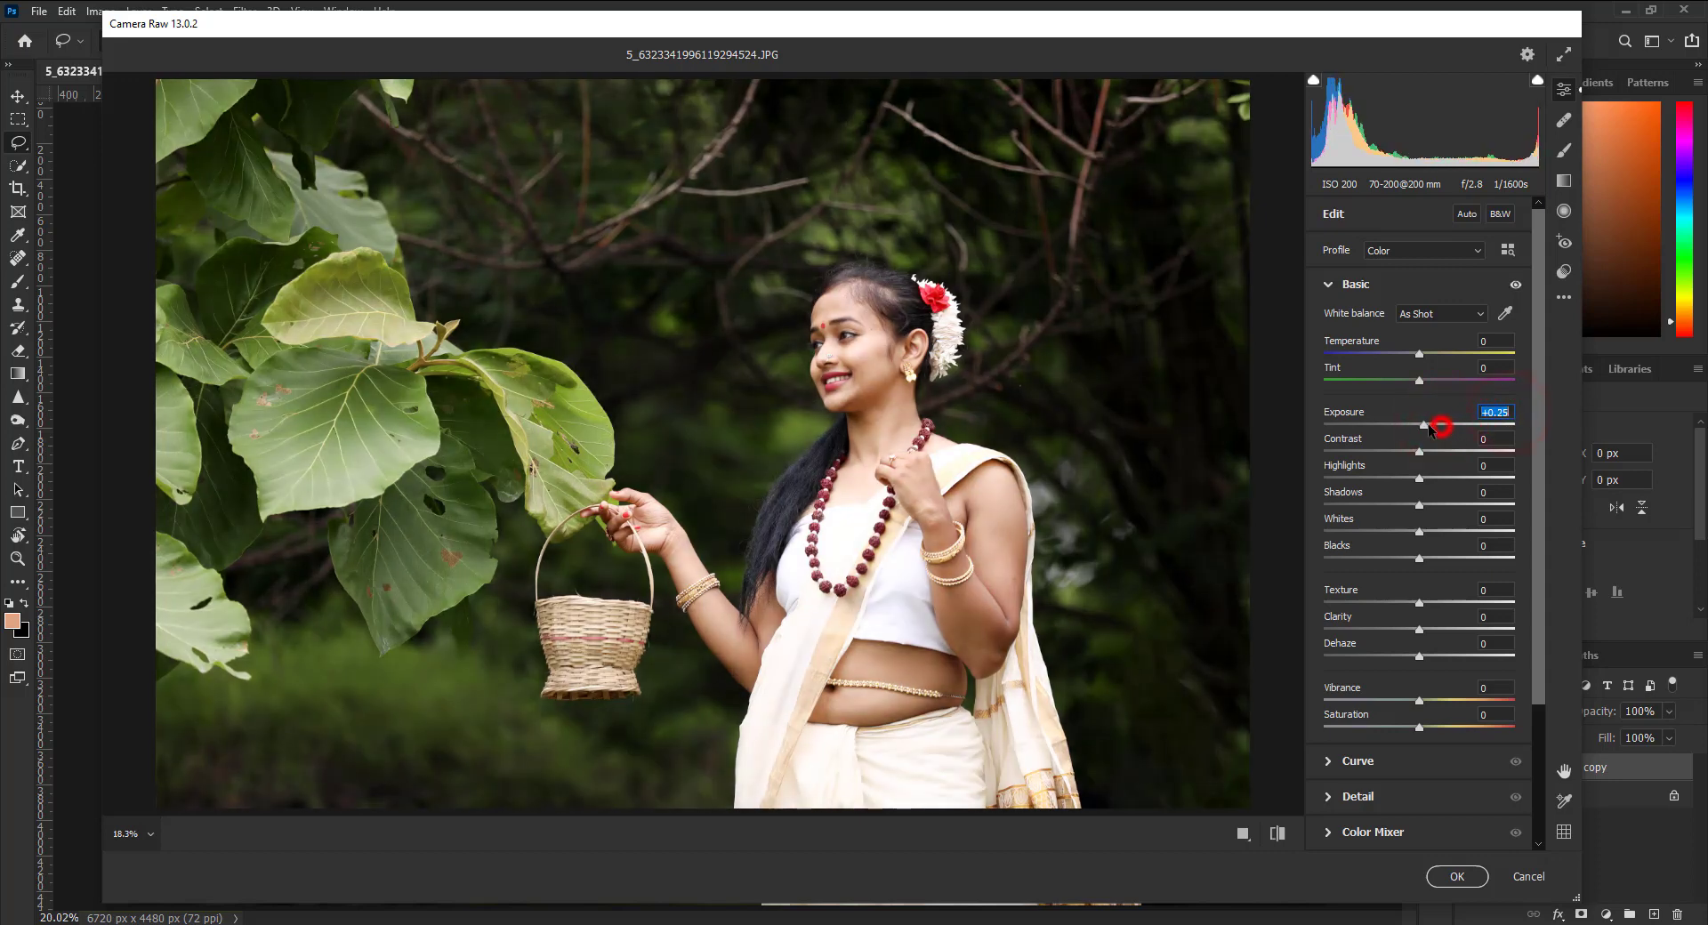
click(1502, 411)
text(0.5)
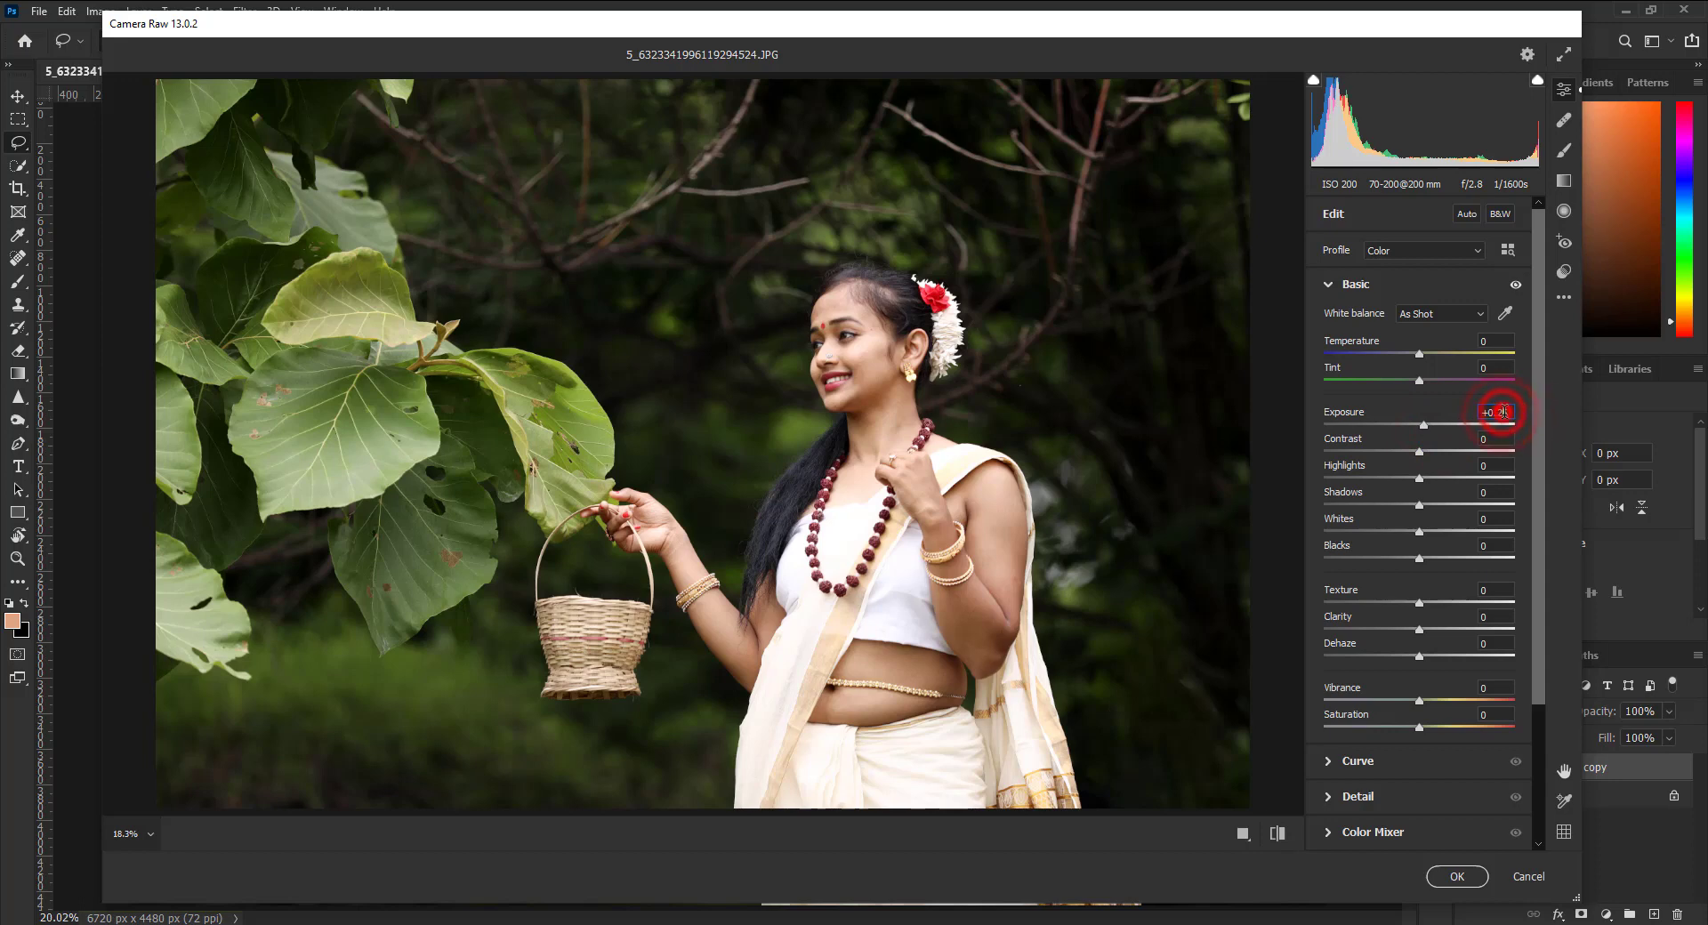
key(Return)
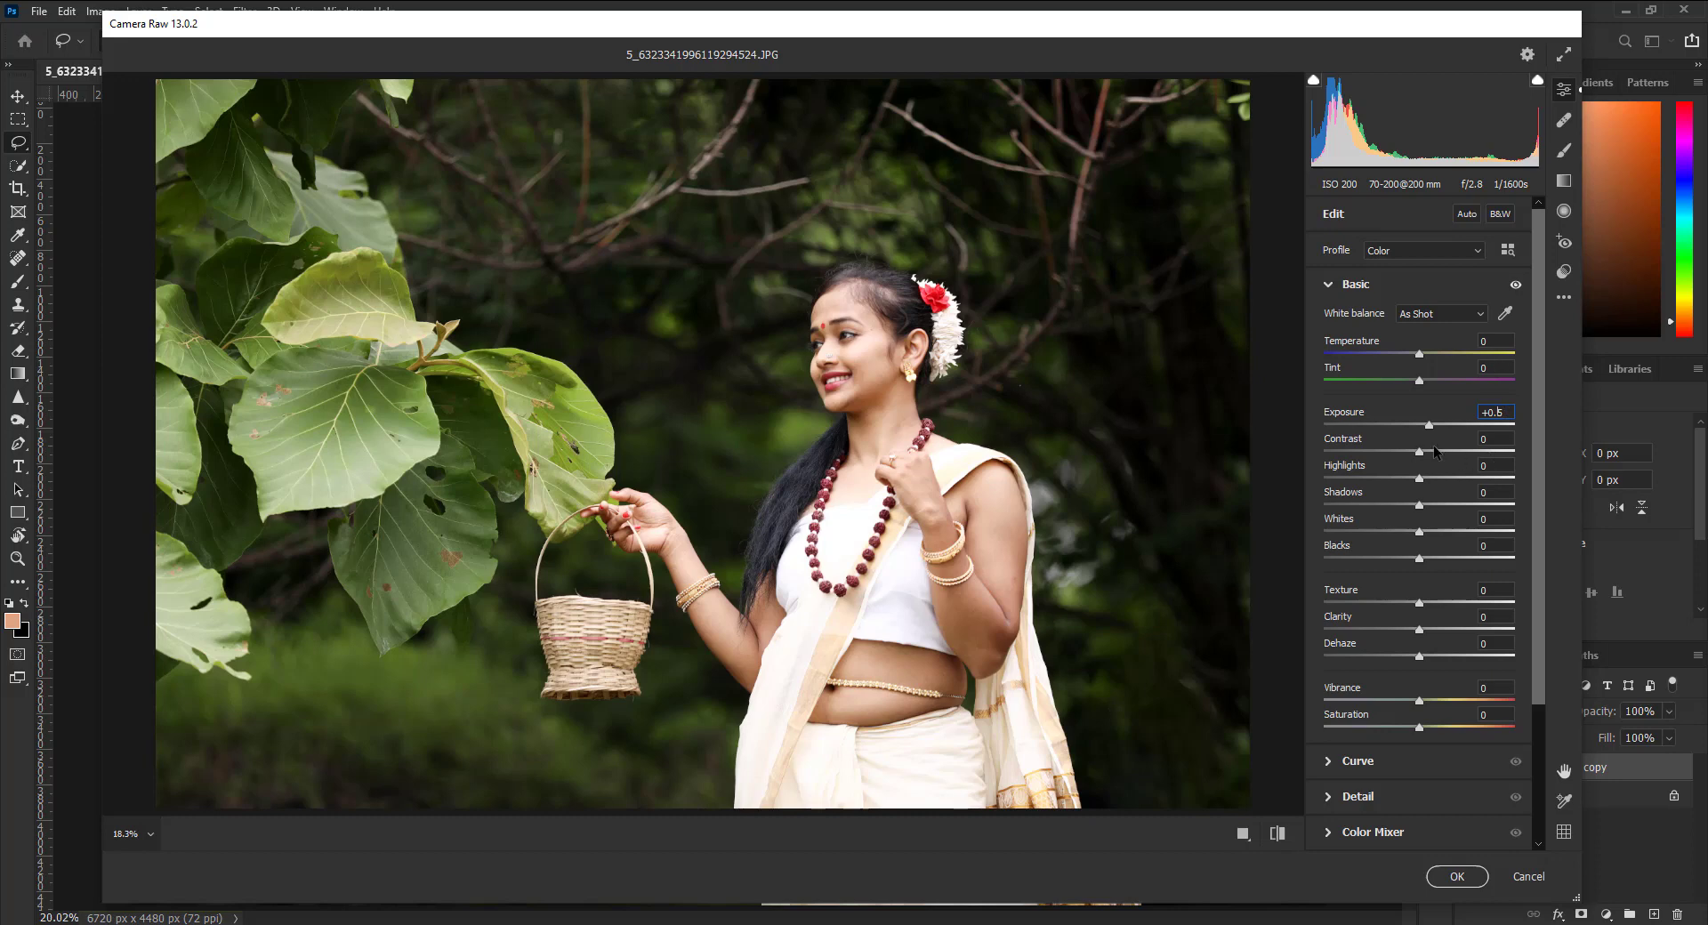
- Set Contrast to +22, Highlights to -80 and Shadows to +23
drag(1435, 452, 1344, 479)
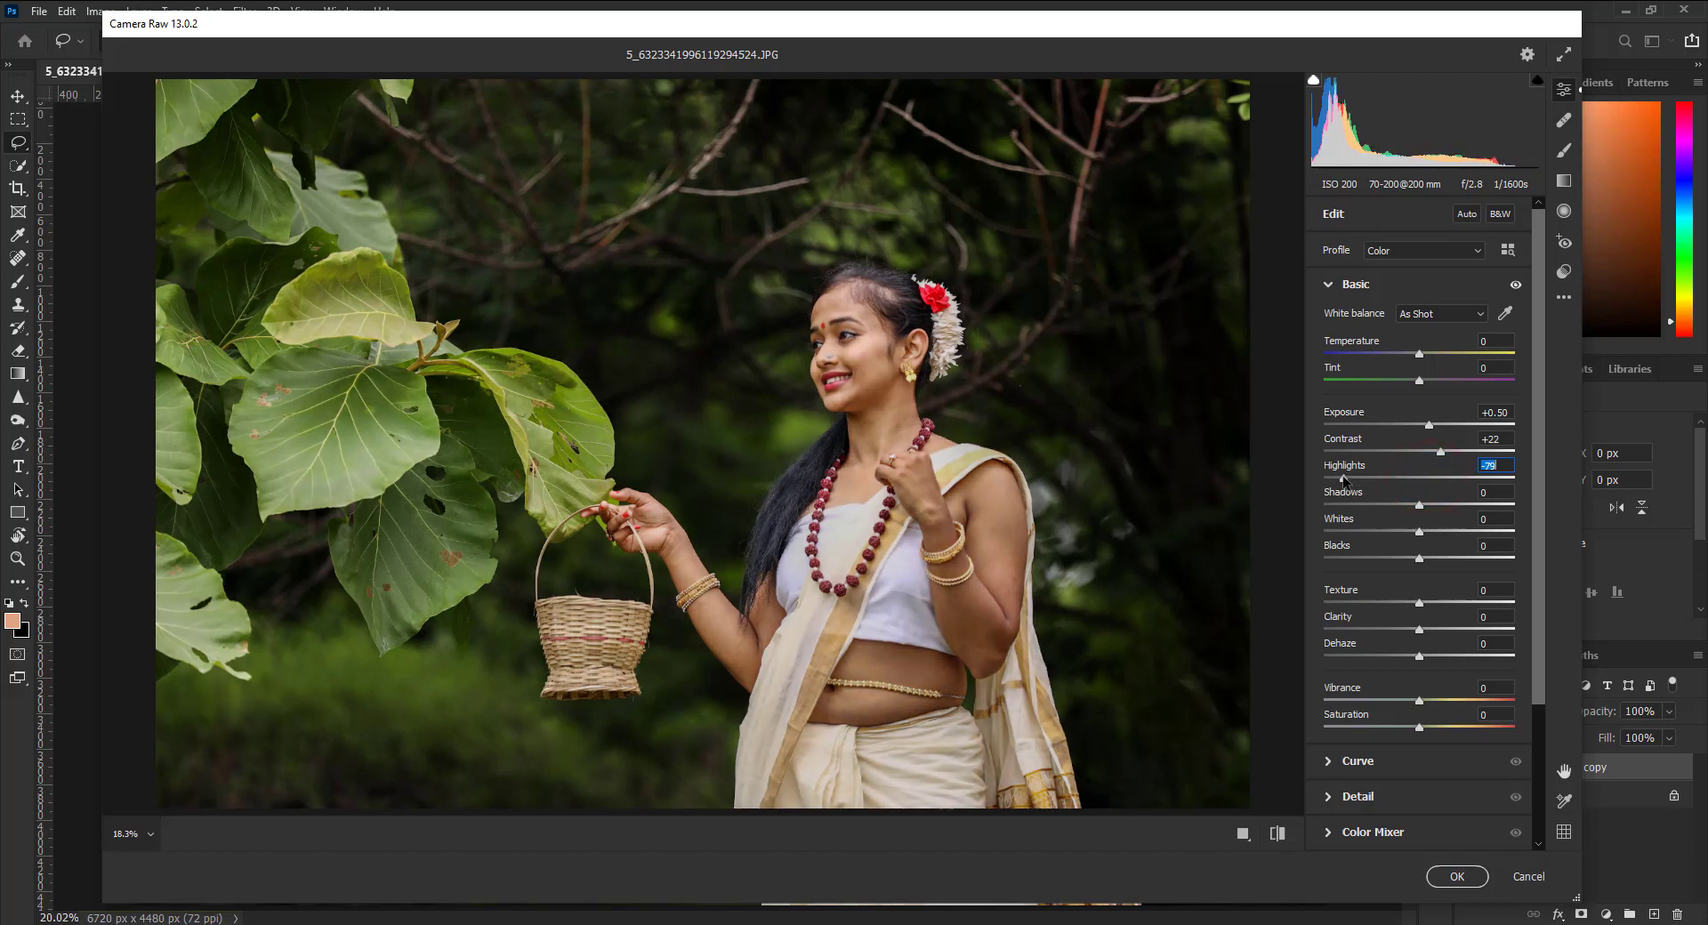
click(1439, 503)
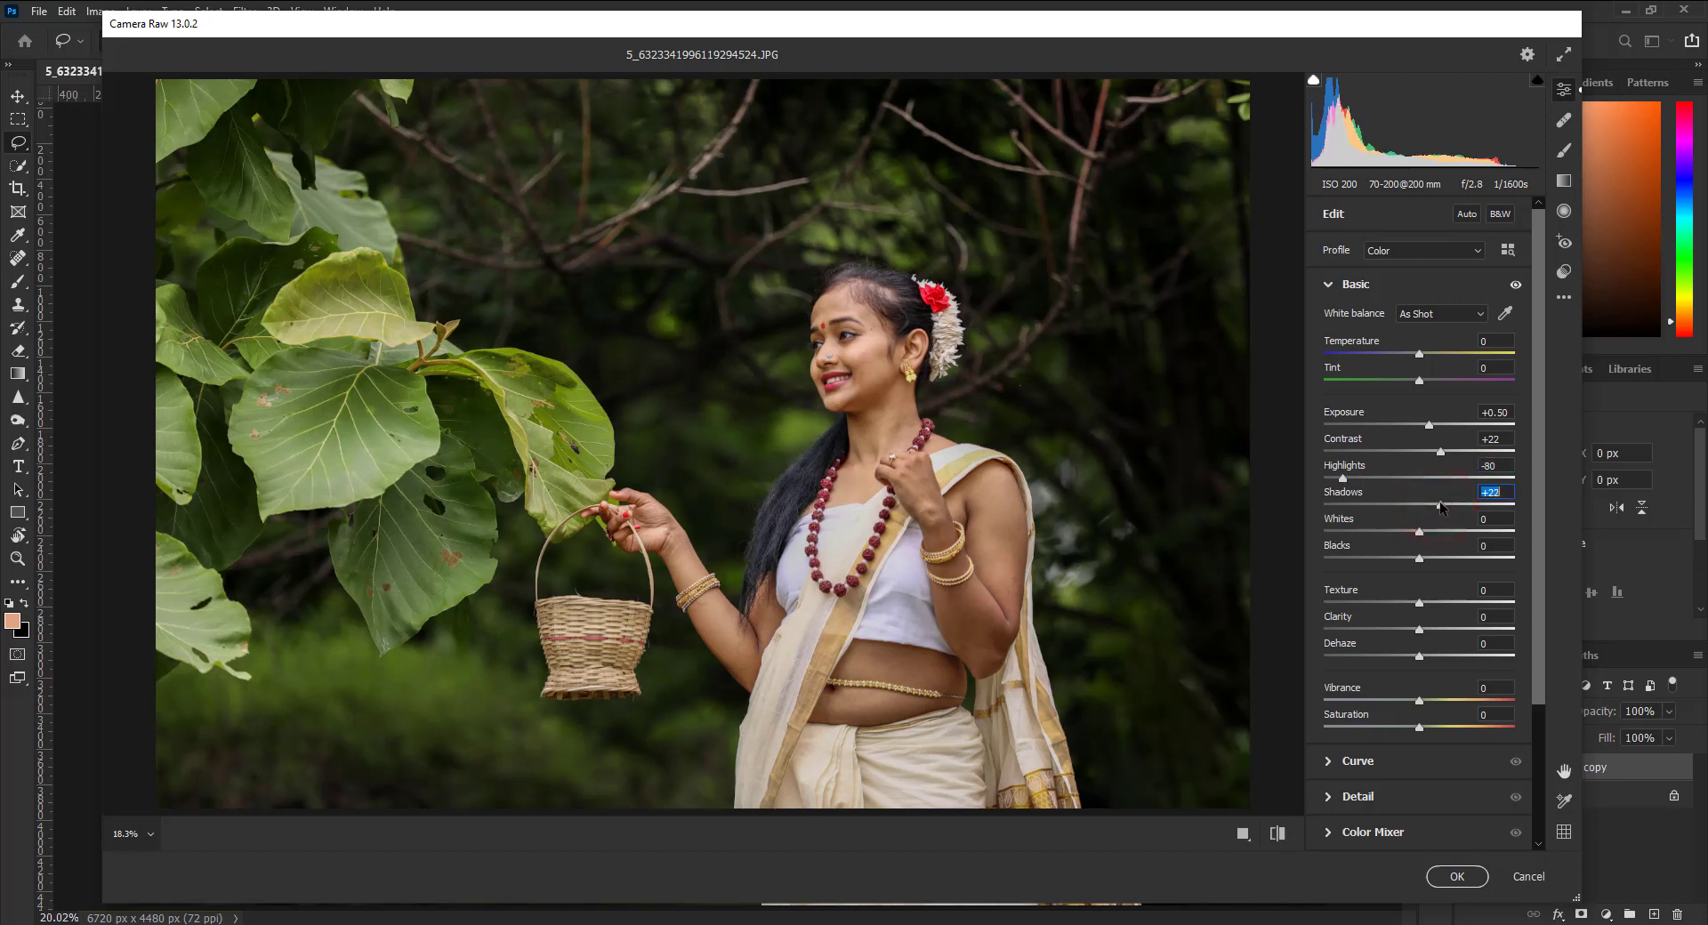
drag(1442, 502, 1440, 503)
- Darken the photo's darkest tones by setting Blacks to -53
click(1372, 558)
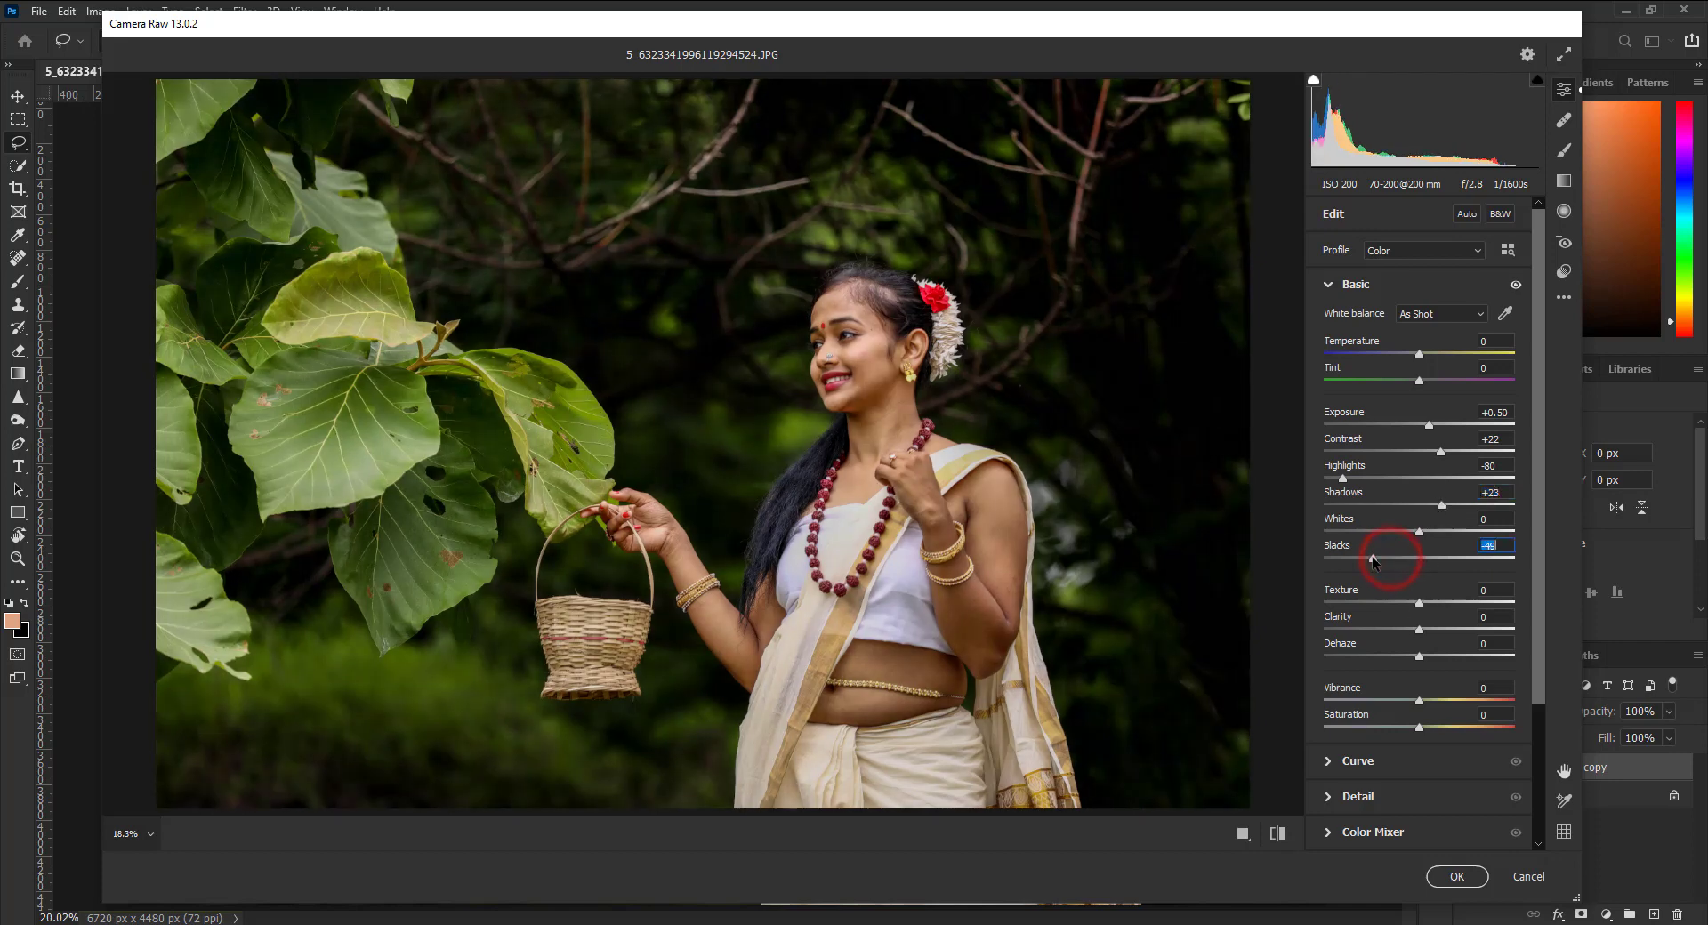
drag(1373, 557, 1370, 559)
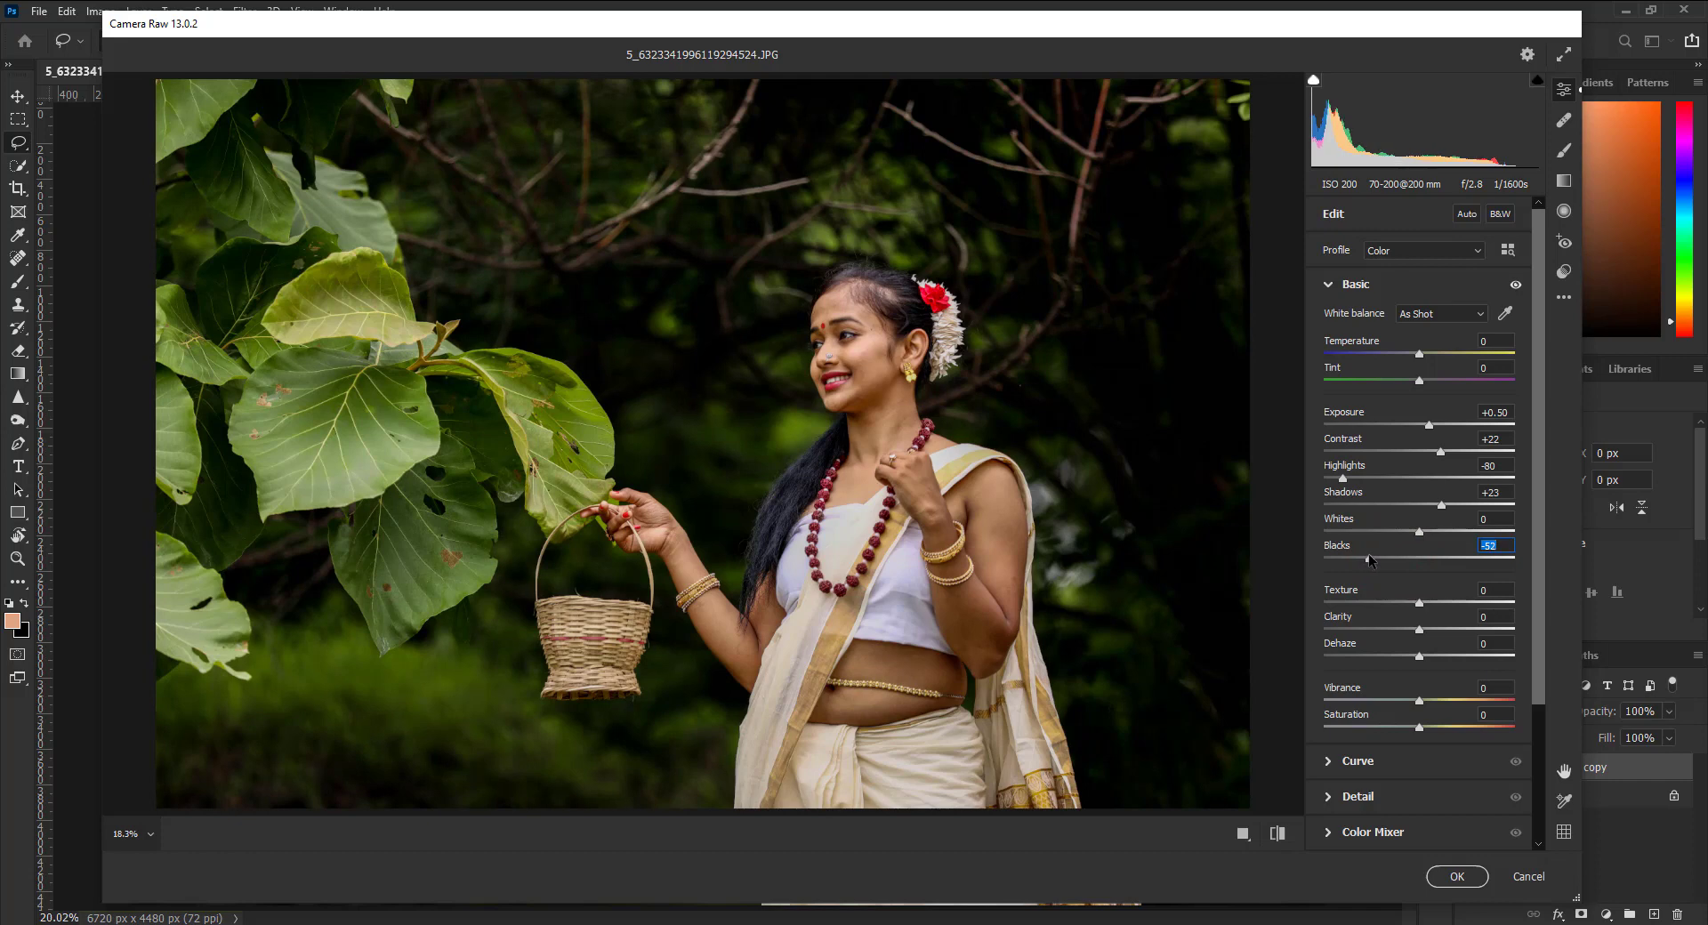
text(-35)
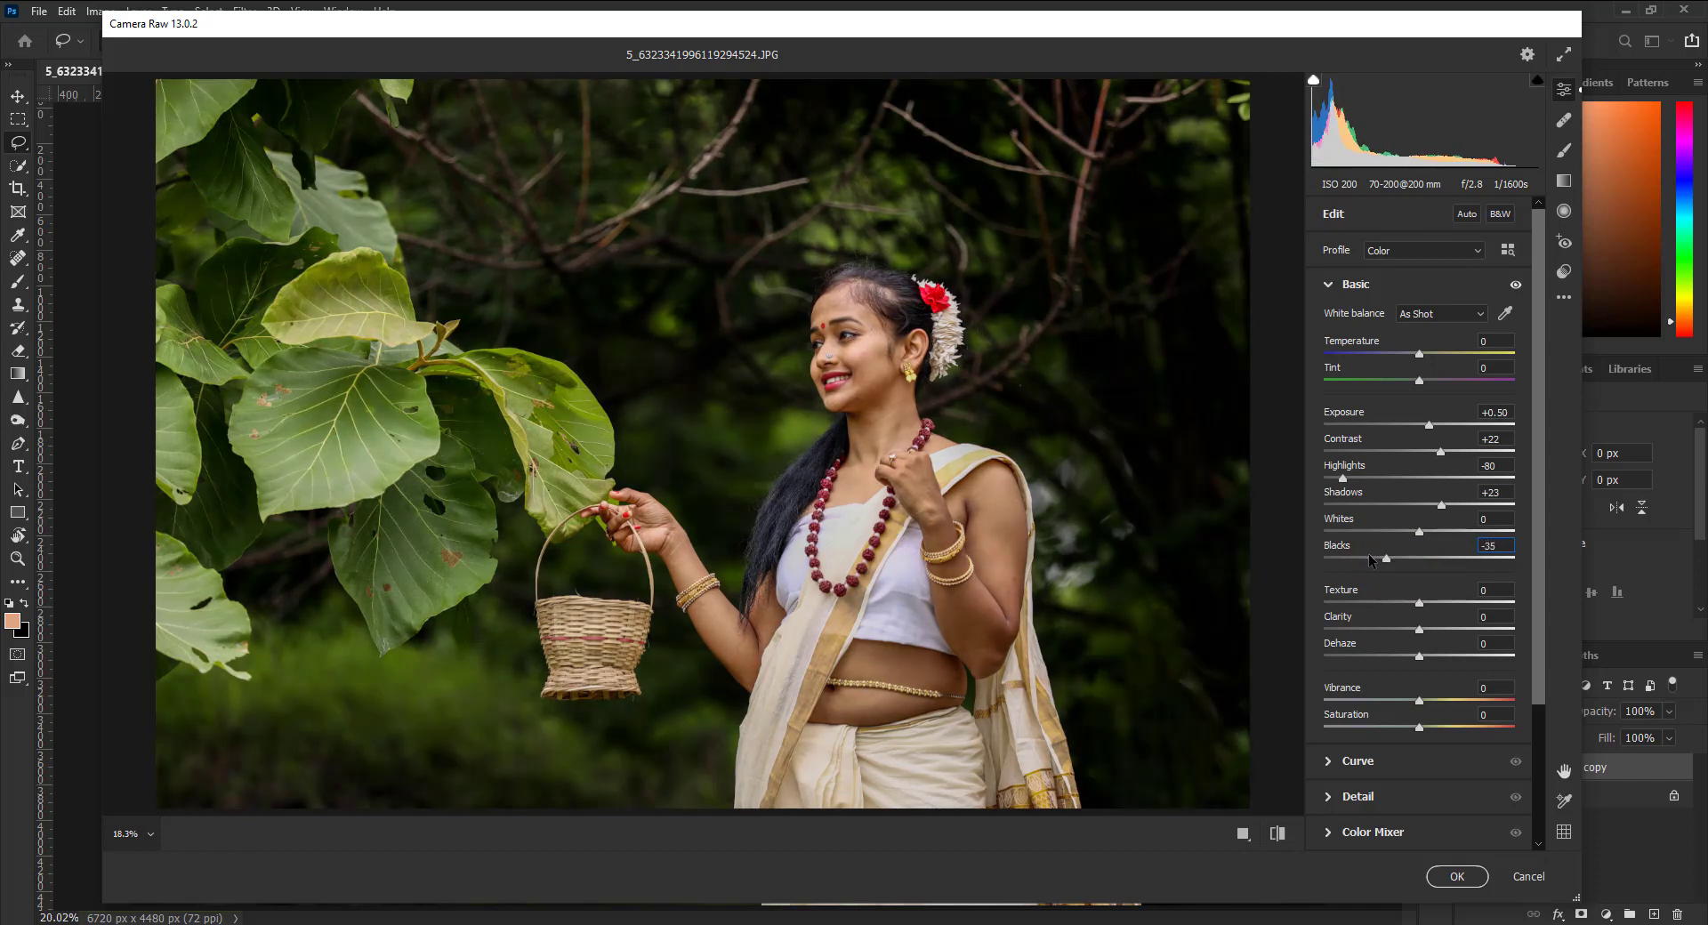
click(1368, 558)
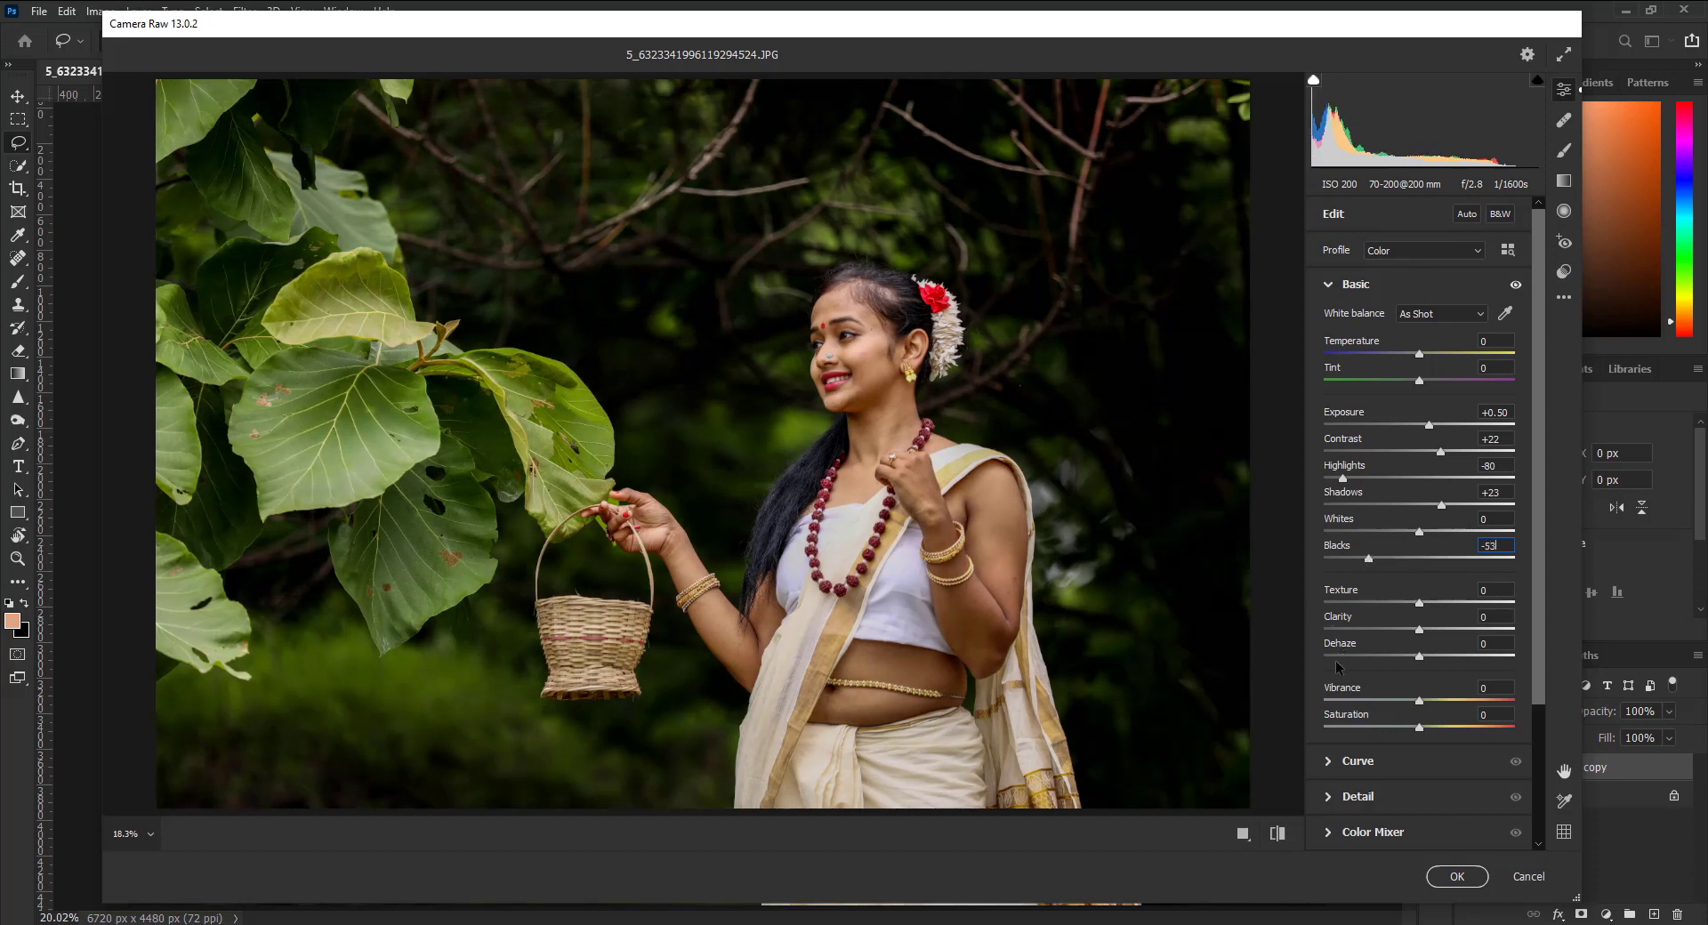
- Set Dehaze to +20 and Vibrance to -23, and collapse the Basic adjustments
drag(1419, 659, 1395, 703)
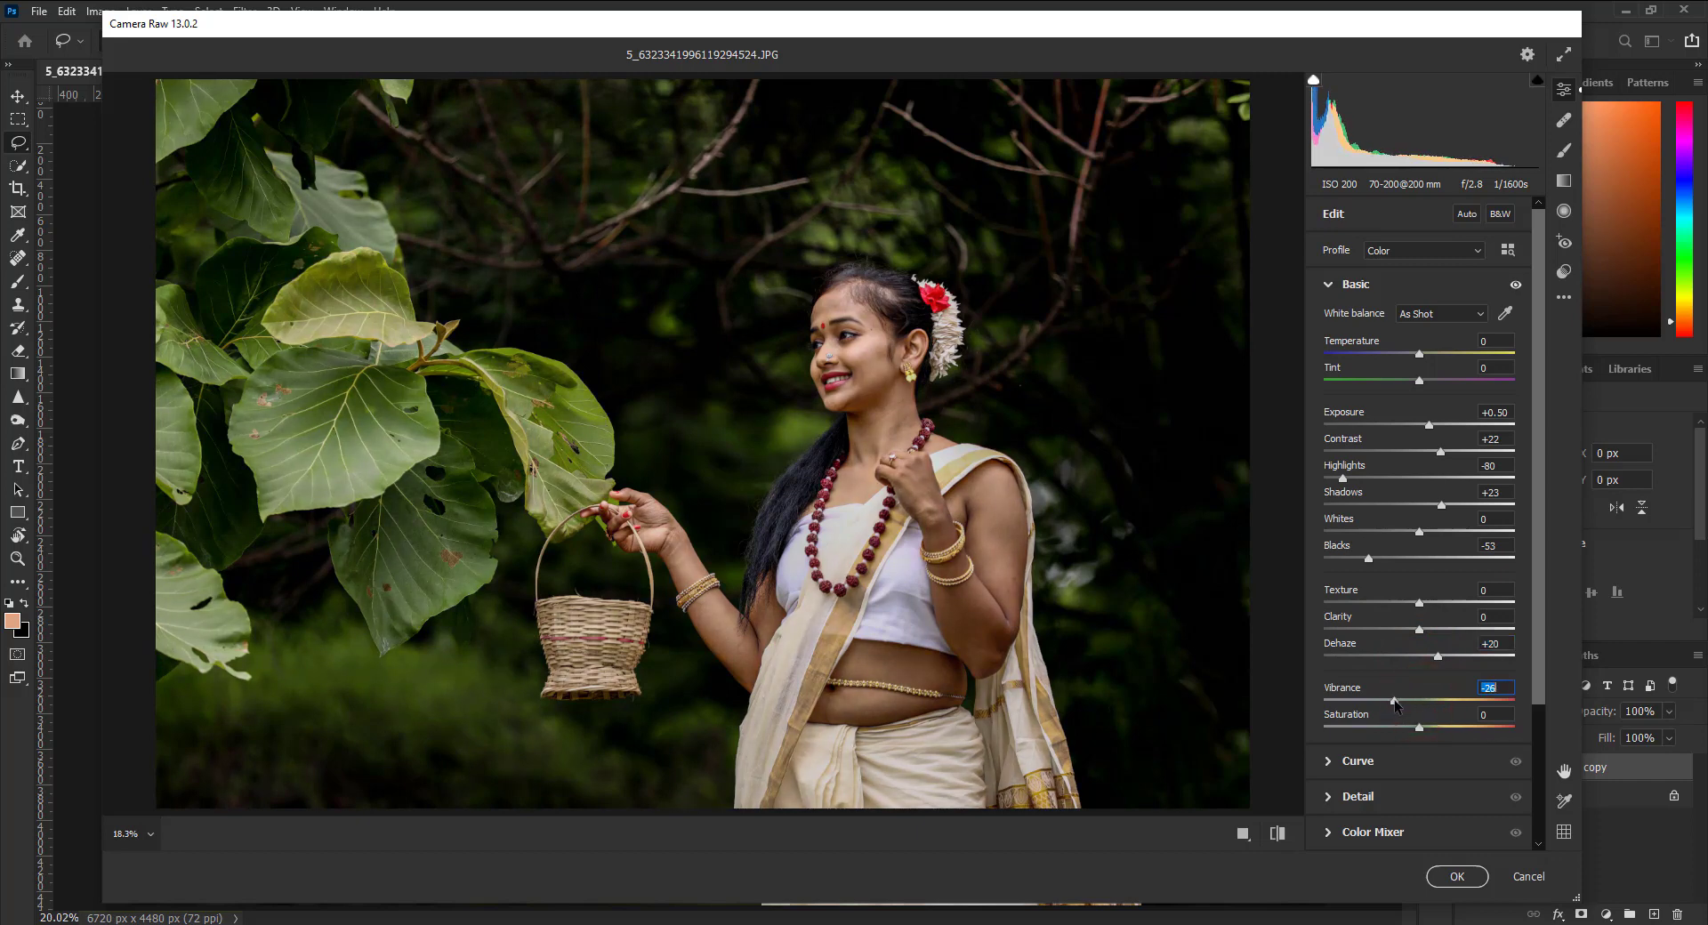
drag(1394, 702, 1397, 702)
scroll(1390, 766, down, 2)
scroll(1390, 766, up, 2)
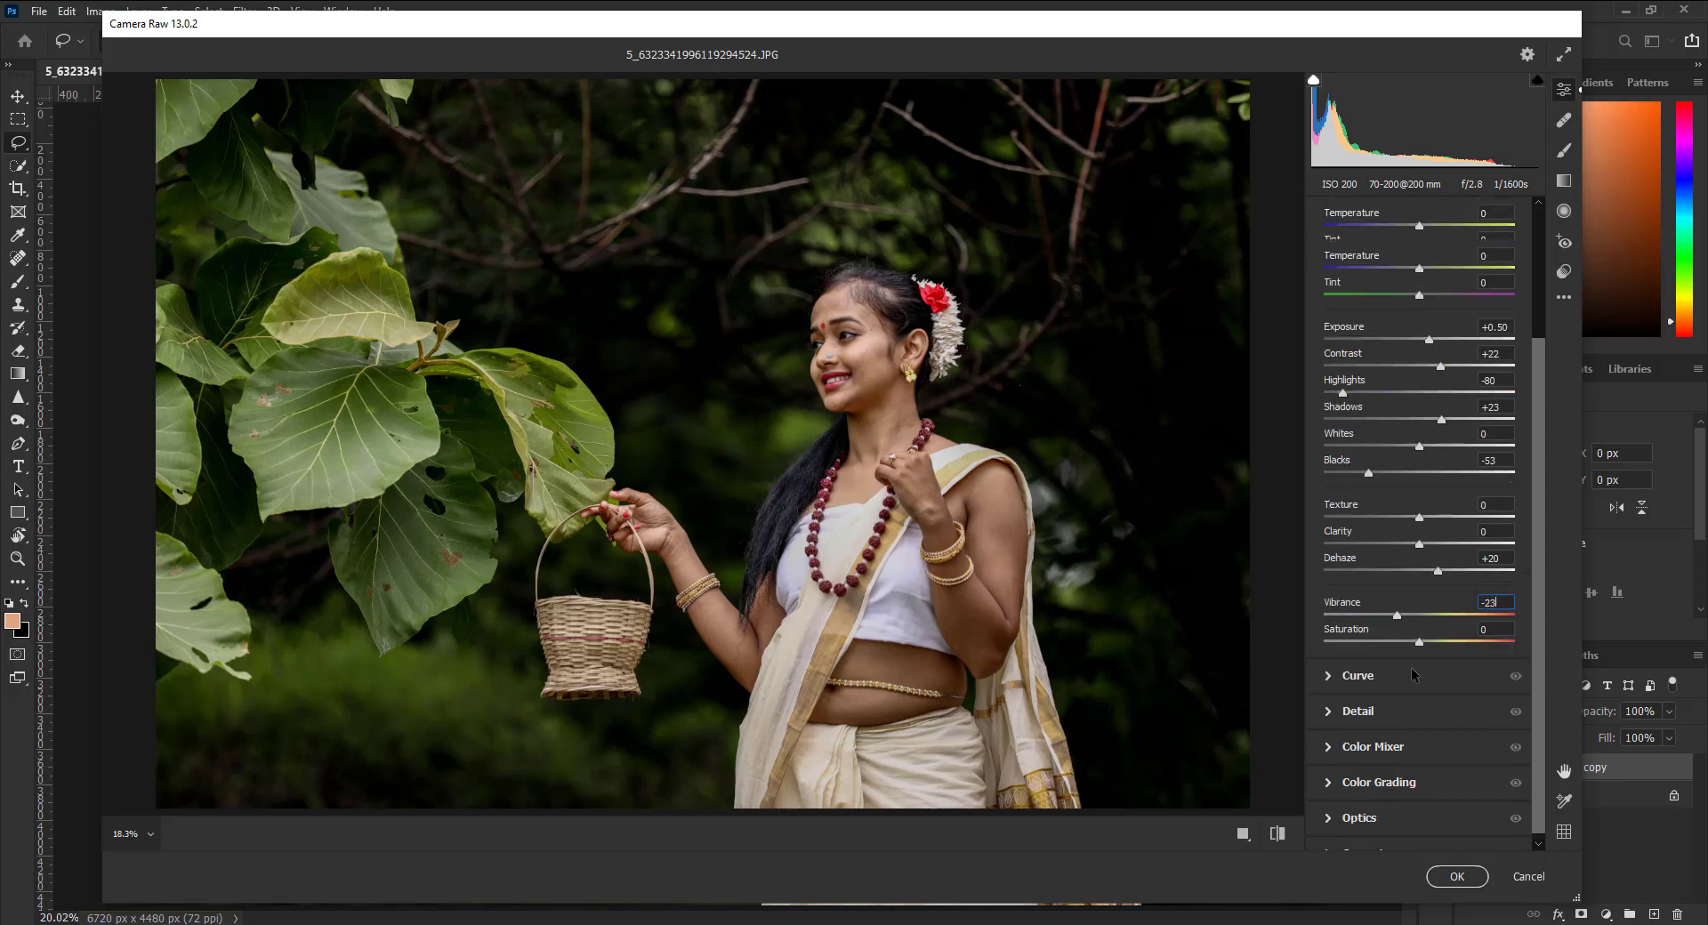
click(1385, 287)
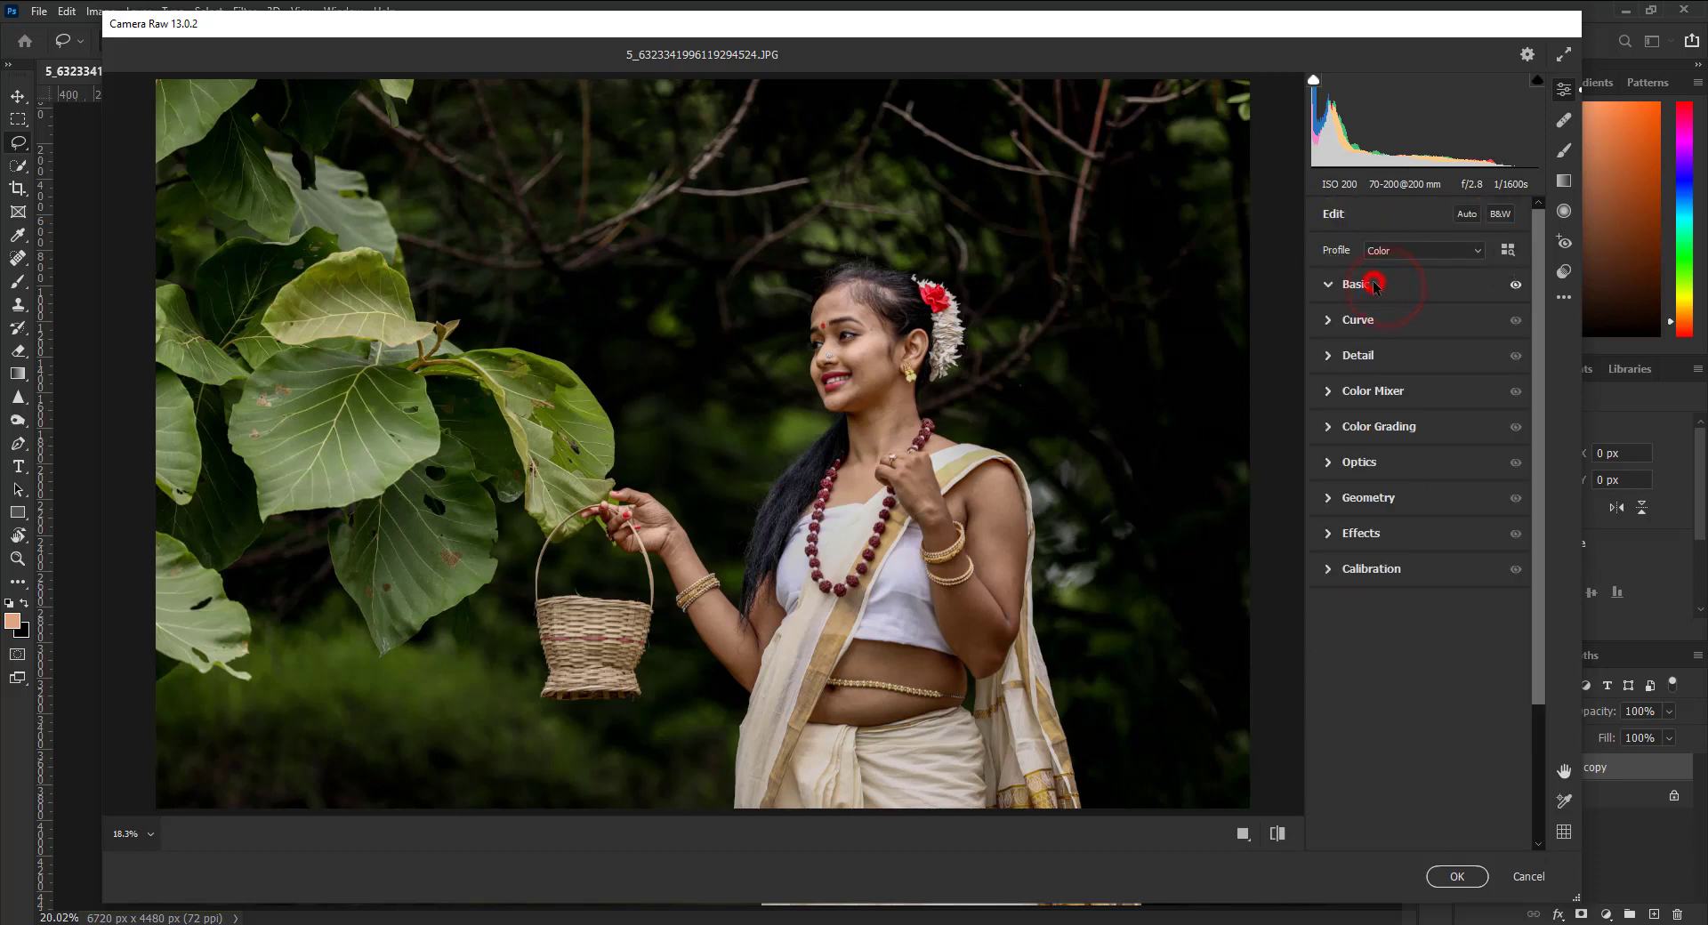
click(1377, 283)
click(1375, 283)
- Shape the point curve with points at input 70, output 58 and input 136, output 138, and lift its black point slightly
click(1375, 320)
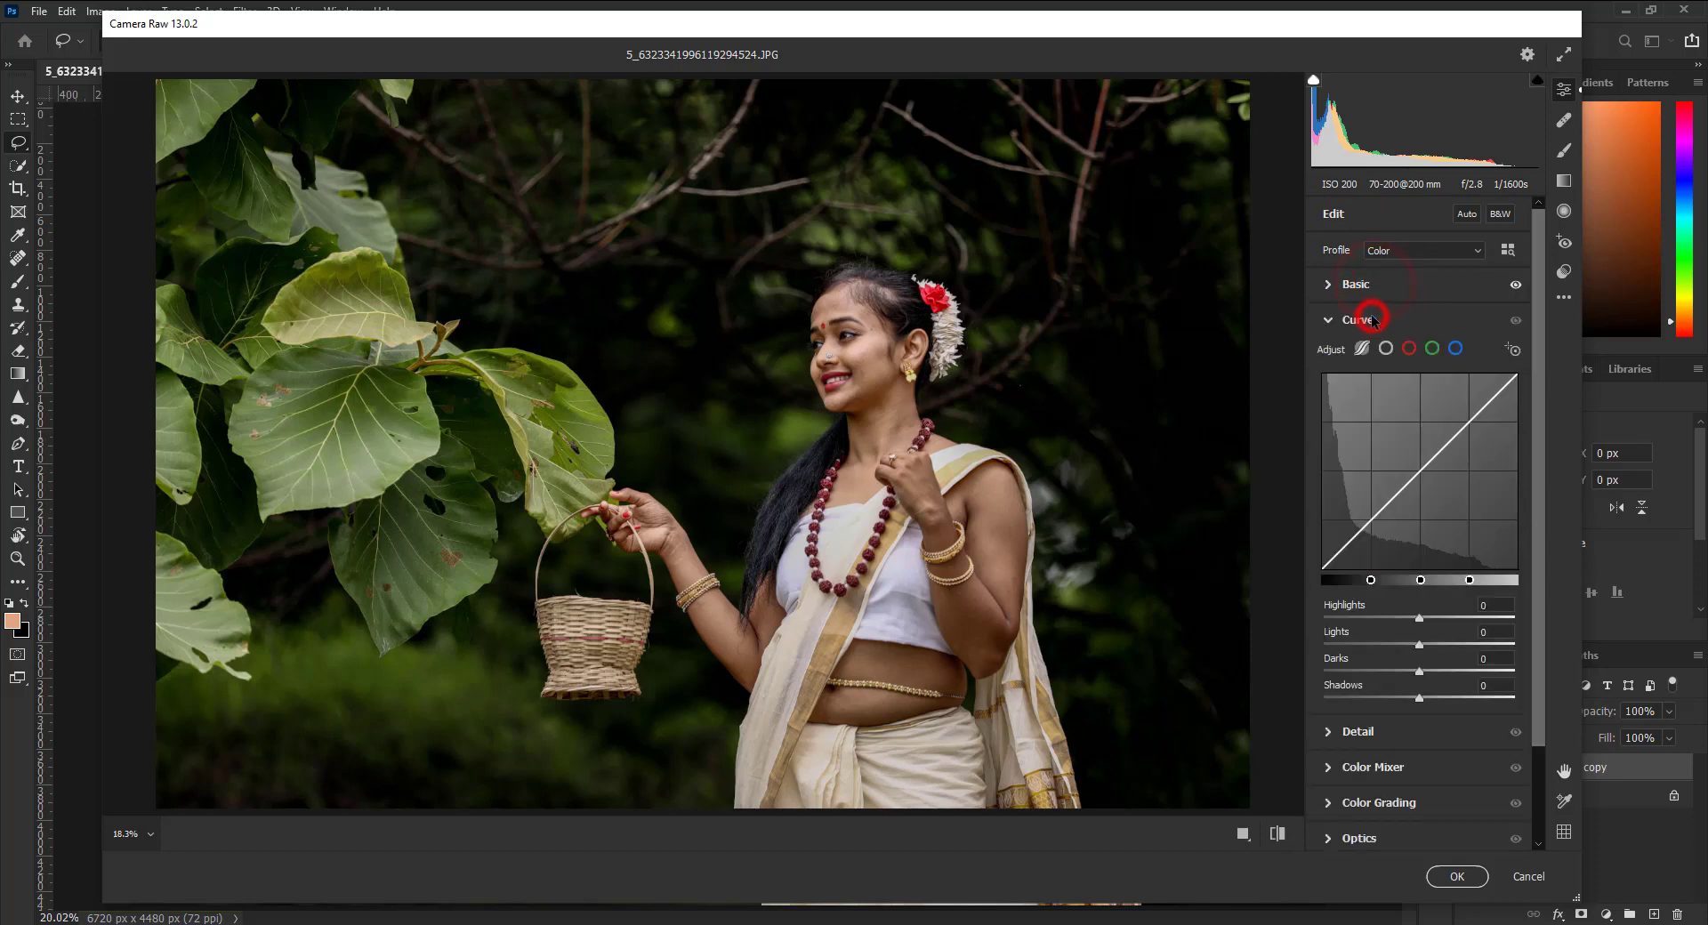
click(1386, 350)
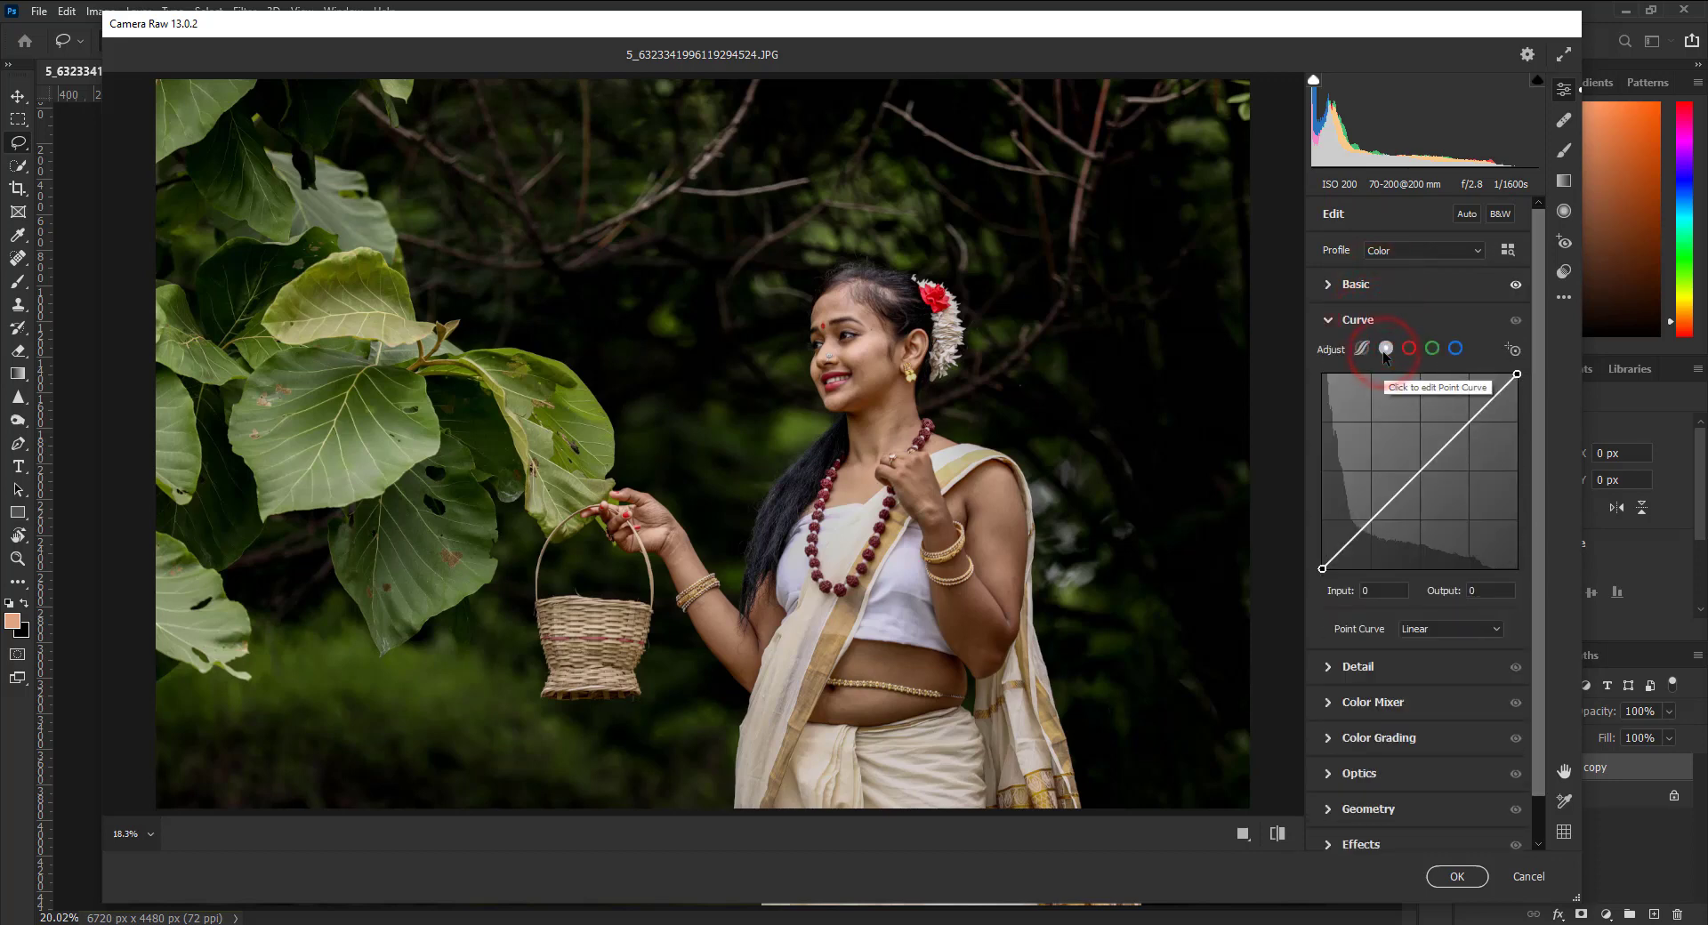
click(1377, 522)
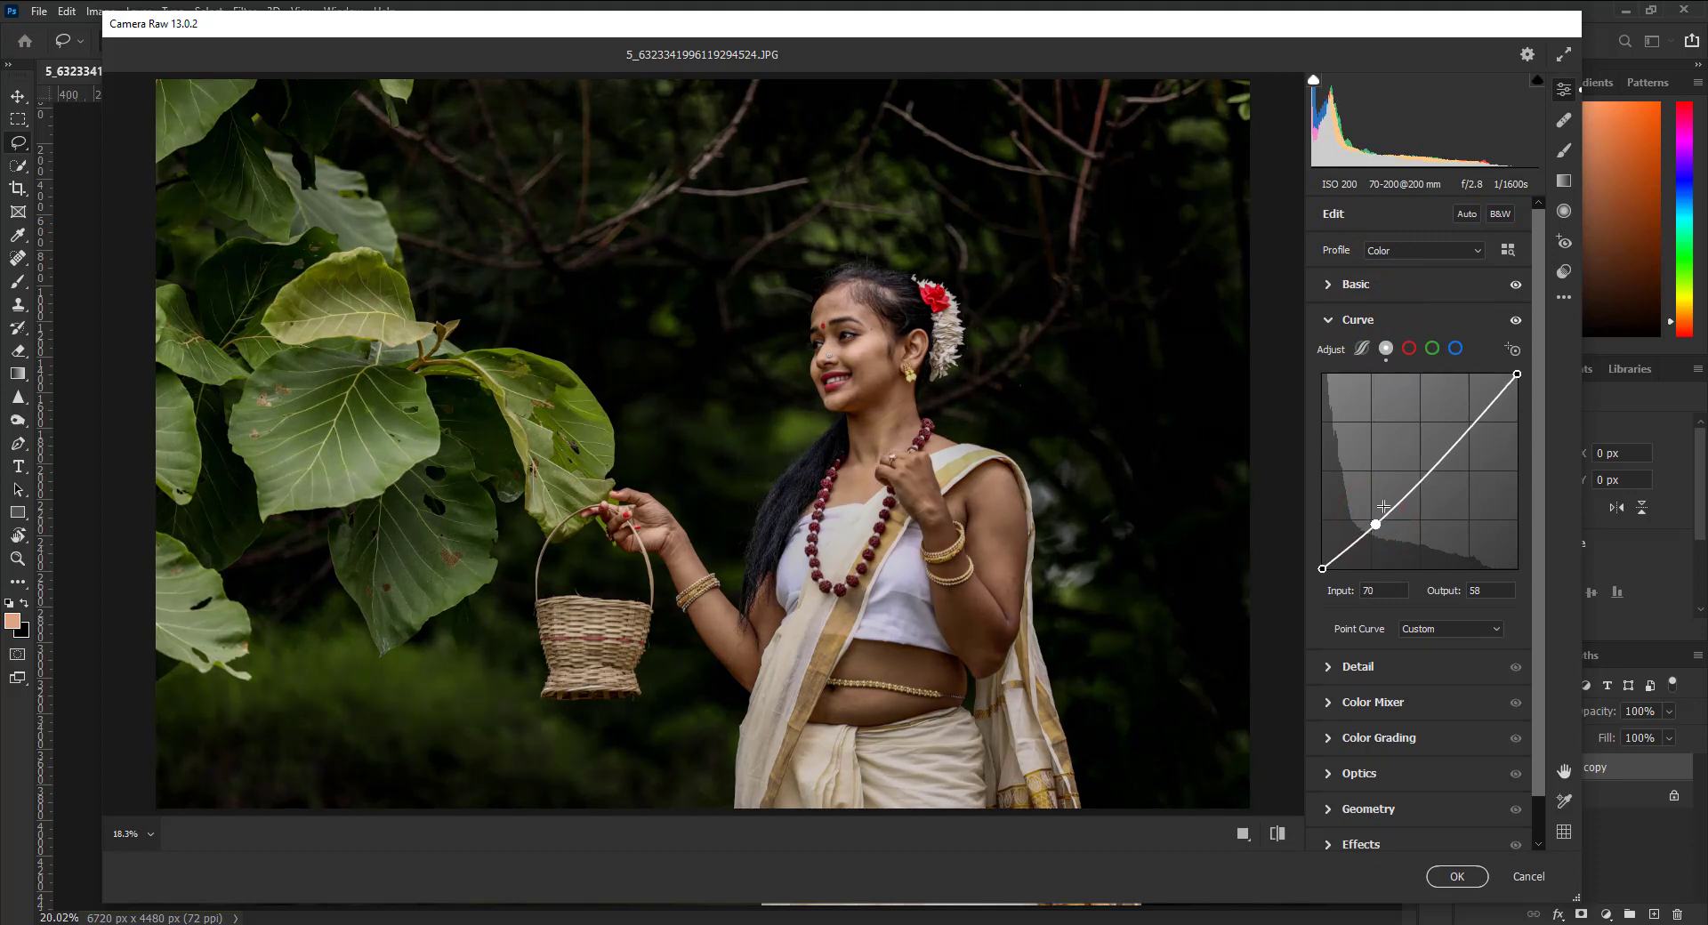
click(1428, 474)
drag(1428, 475, 1427, 467)
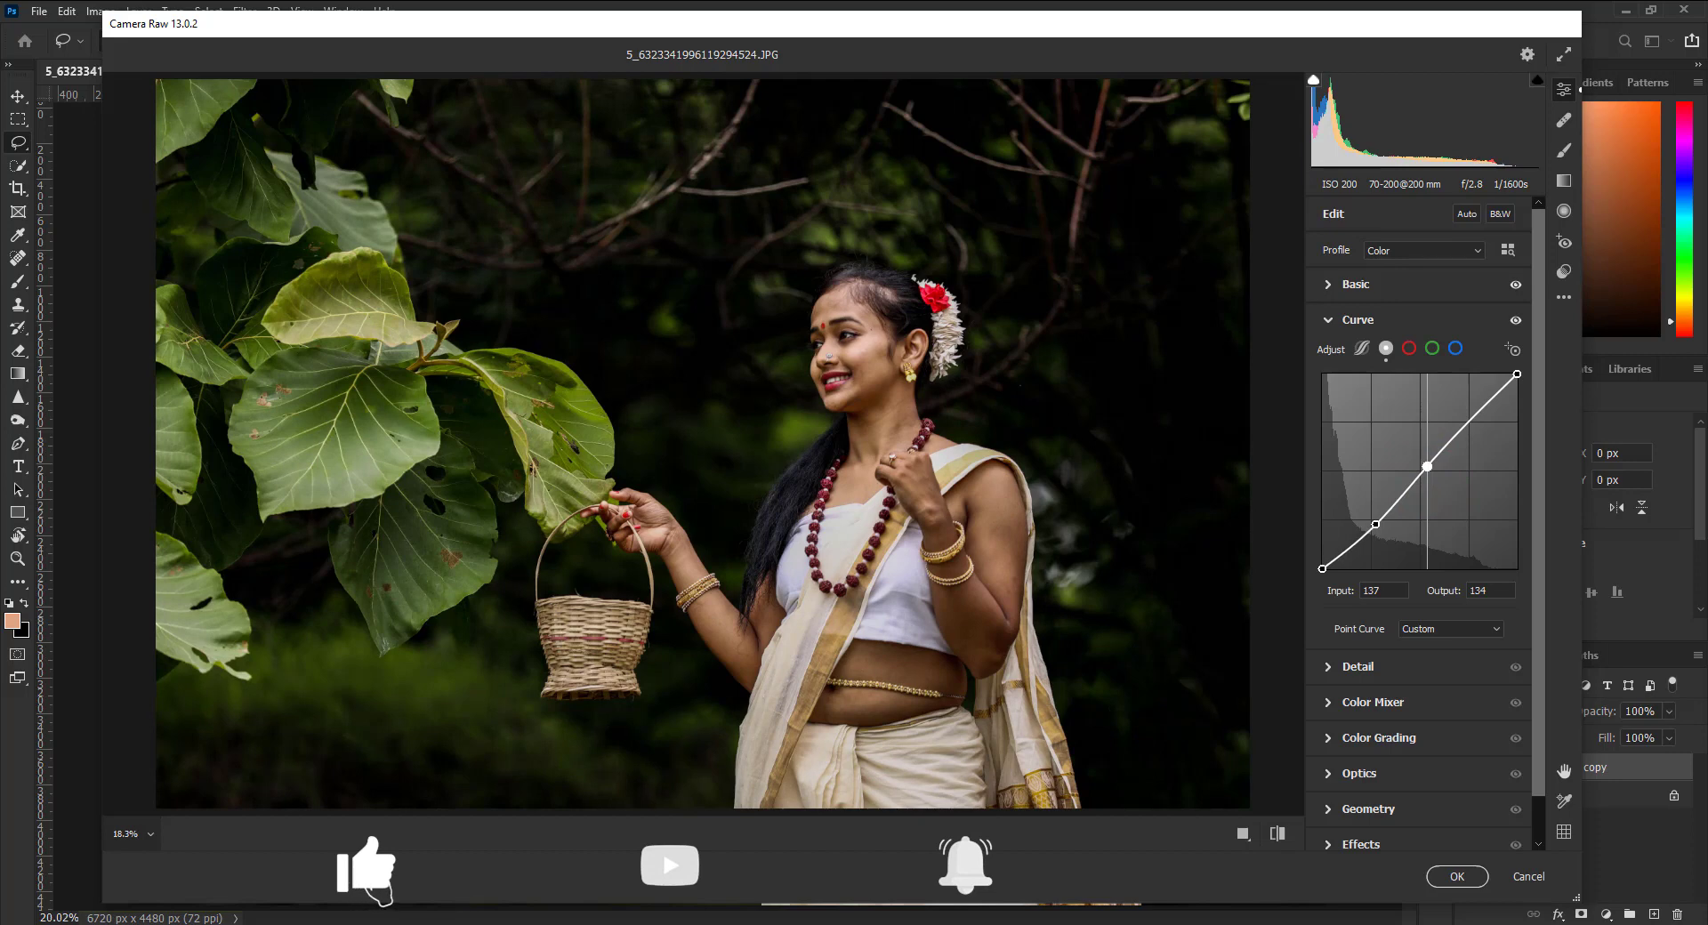
drag(1427, 466, 1426, 466)
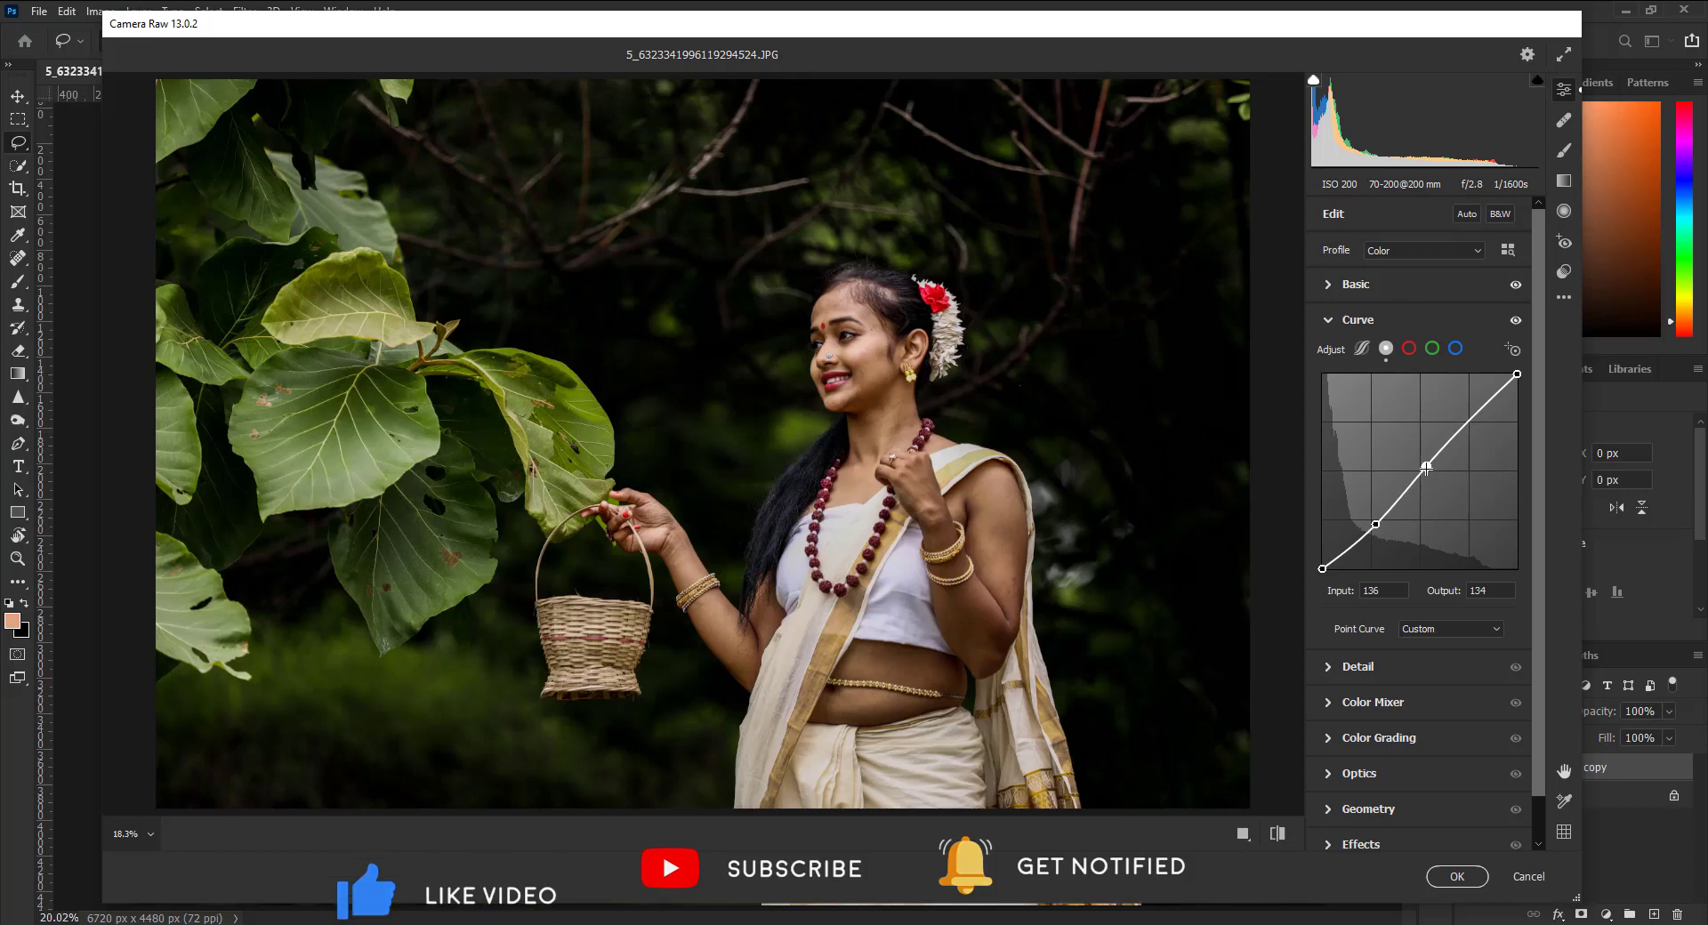
drag(1426, 466, 1426, 463)
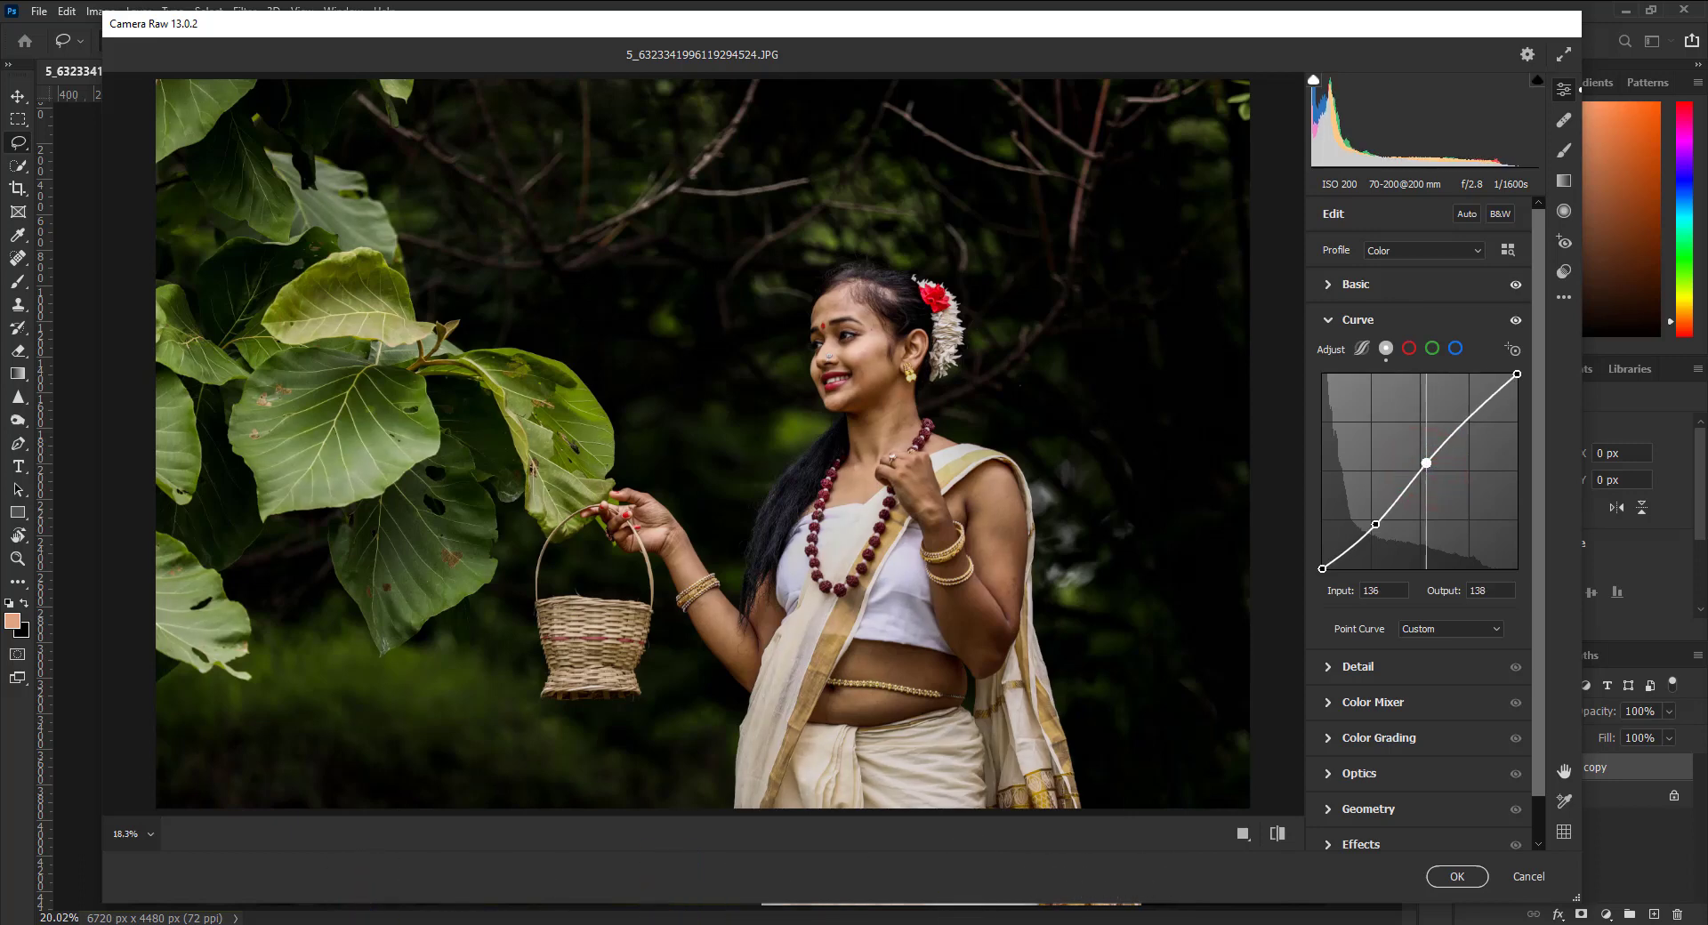
drag(1322, 568, 1321, 562)
click(1390, 322)
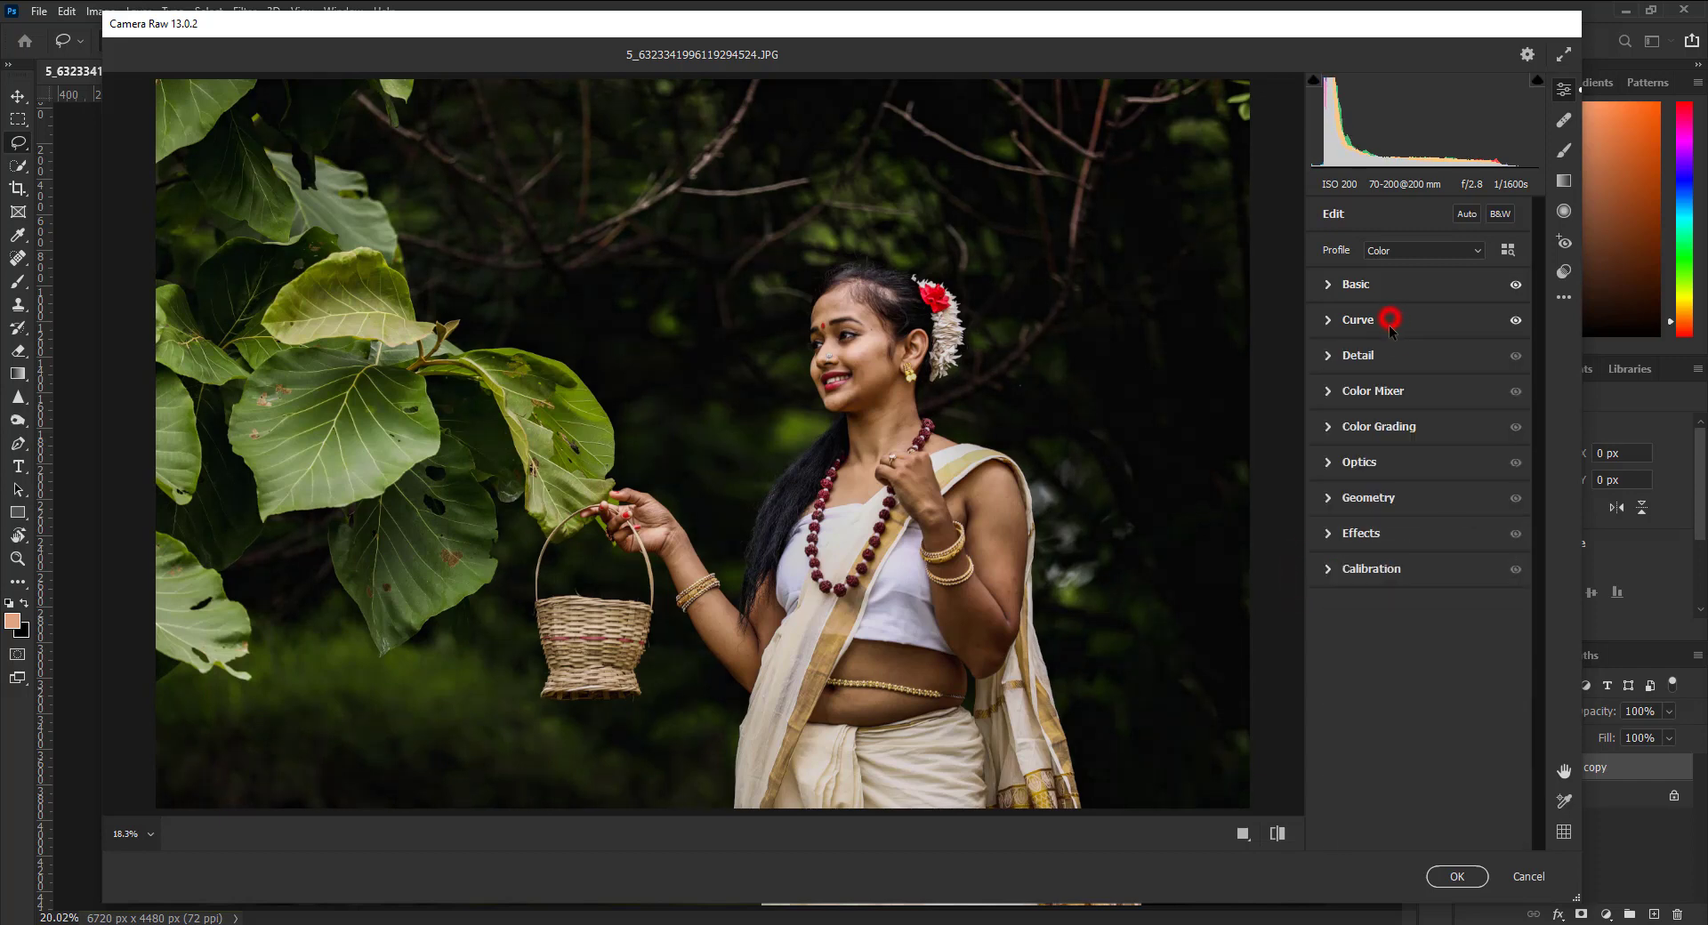
- Set Sharpening to 28 and Noise Reduction to 33 in the Detail adjustments
click(1392, 355)
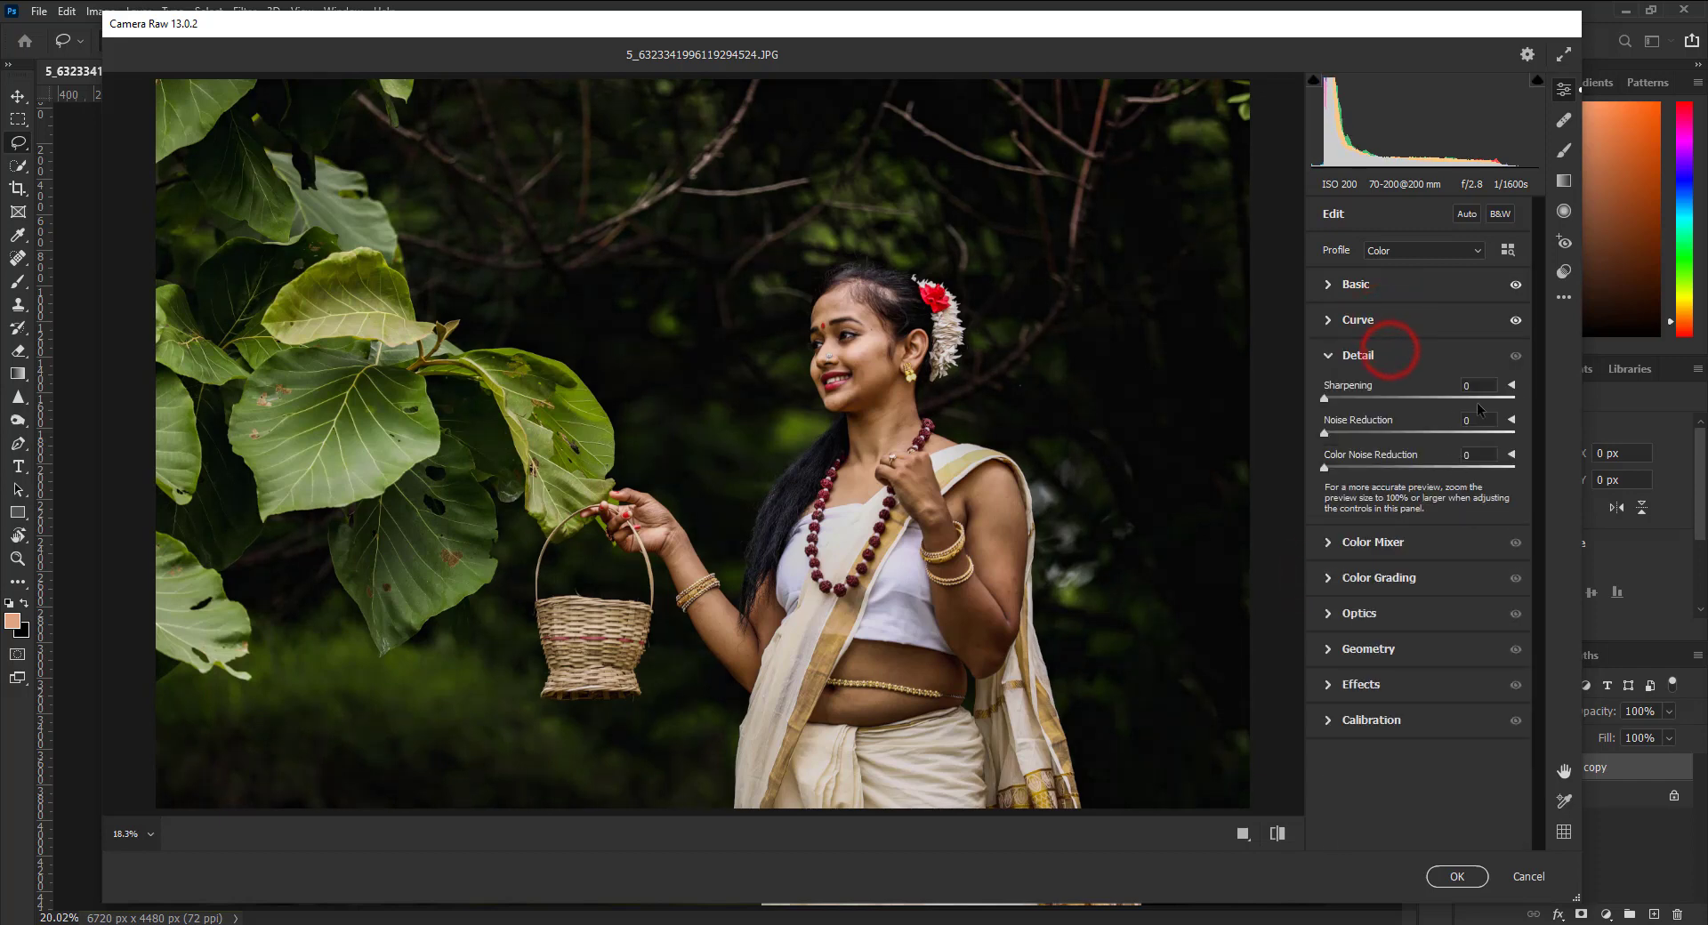
click(1468, 379)
text(28)
drag(1324, 433, 1382, 438)
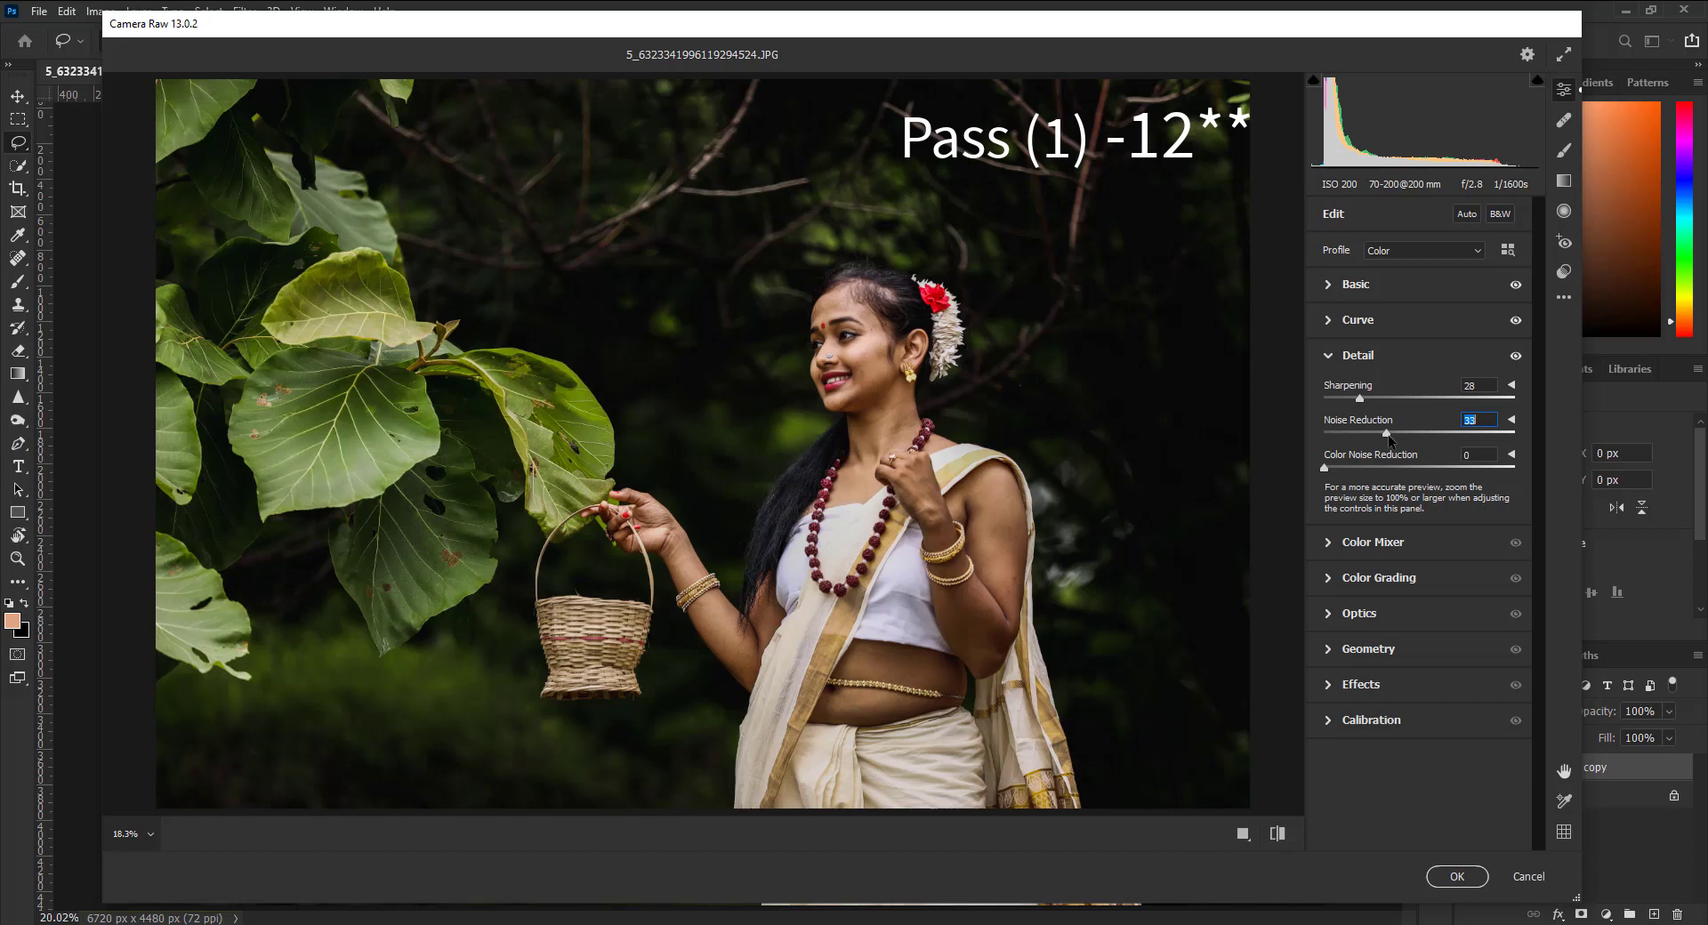
click(1361, 356)
- In the Color Mixer's HSL adjustments, shift the Reds hue toward orange
click(1361, 390)
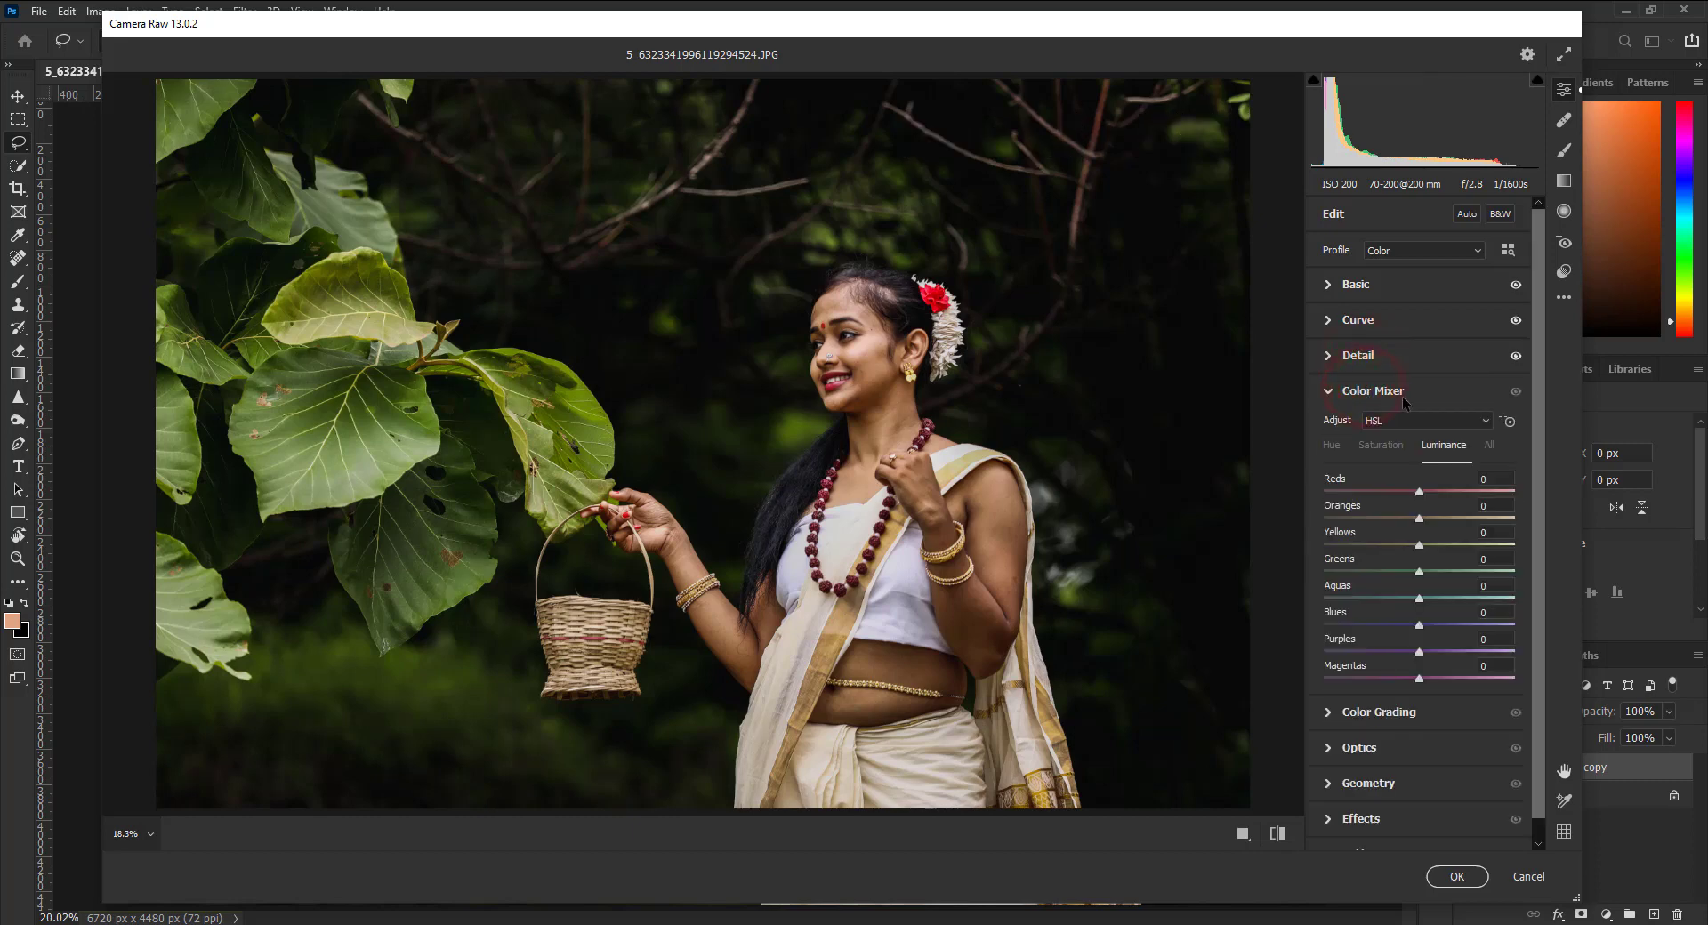
click(1338, 446)
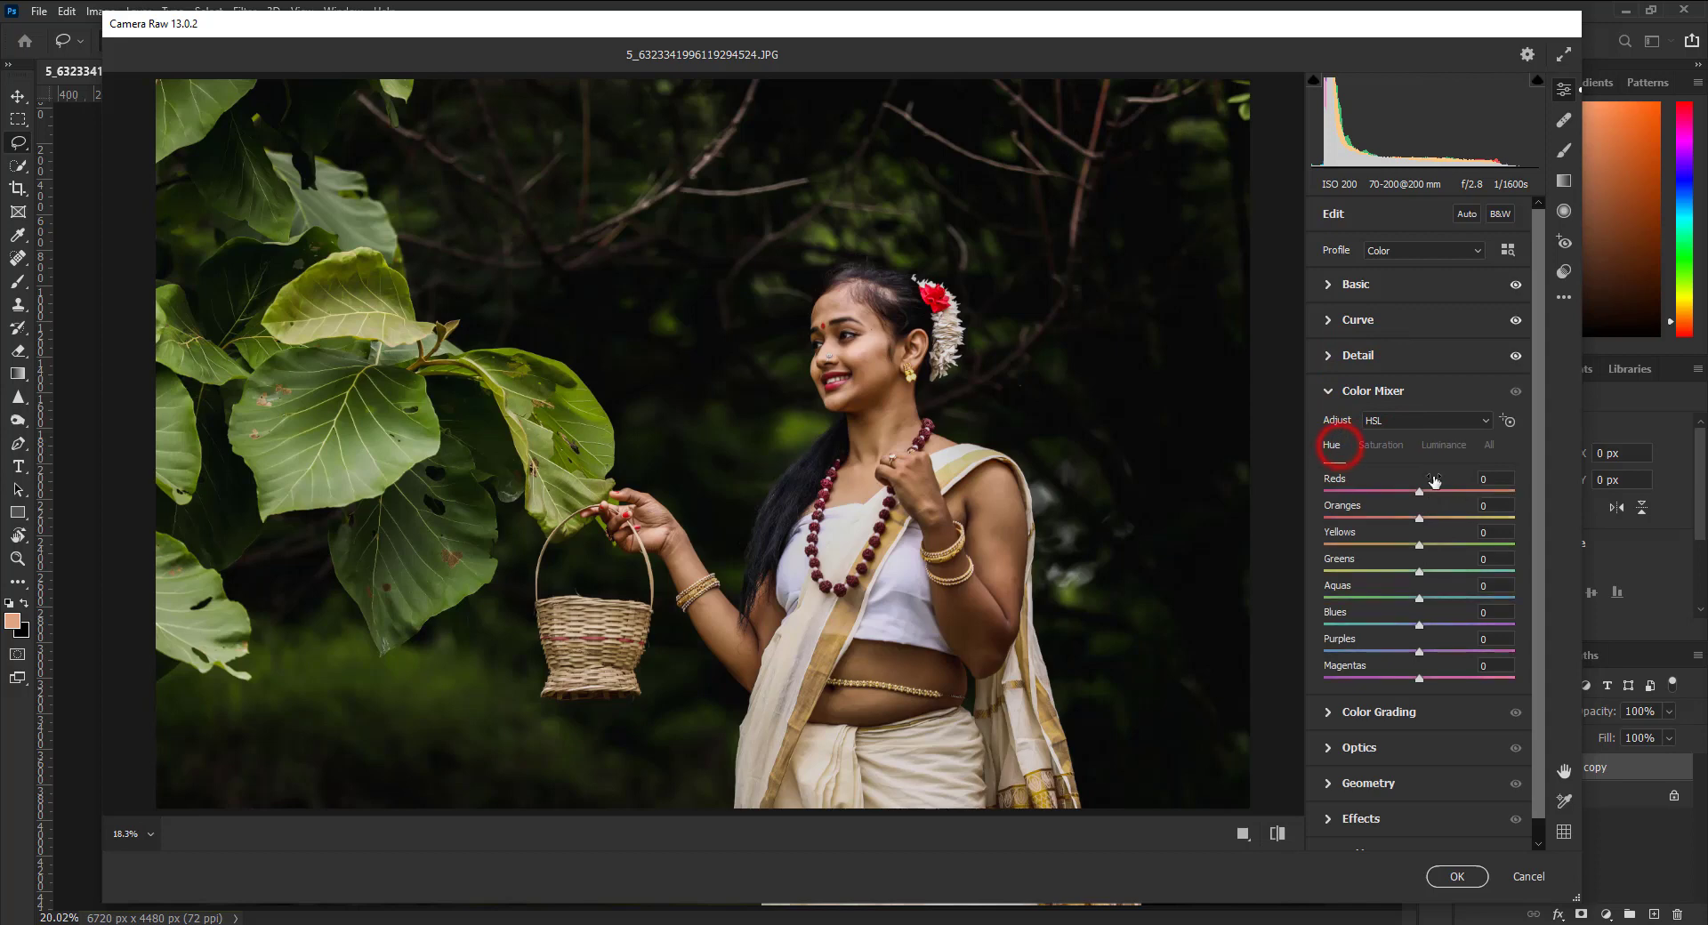
drag(1421, 492, 1452, 498)
- Set the Color Mixer saturation of Reds to +33, Yellows to +3 and Greens to -48
click(1370, 452)
drag(1421, 494, 1446, 499)
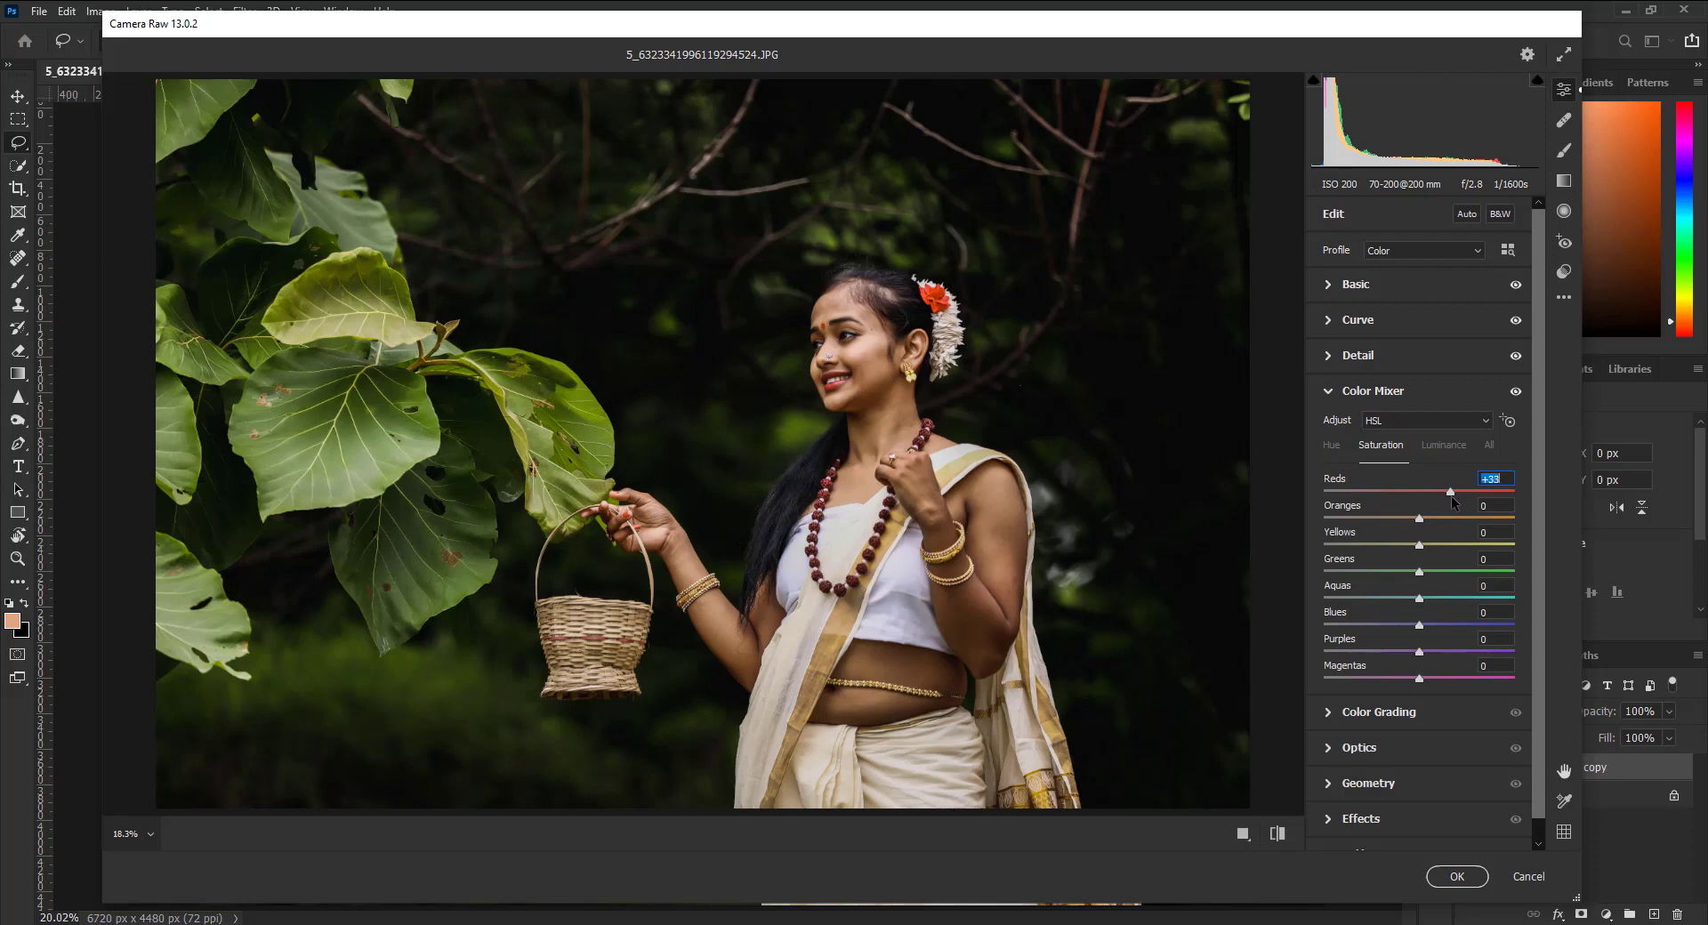
drag(1419, 544, 1376, 577)
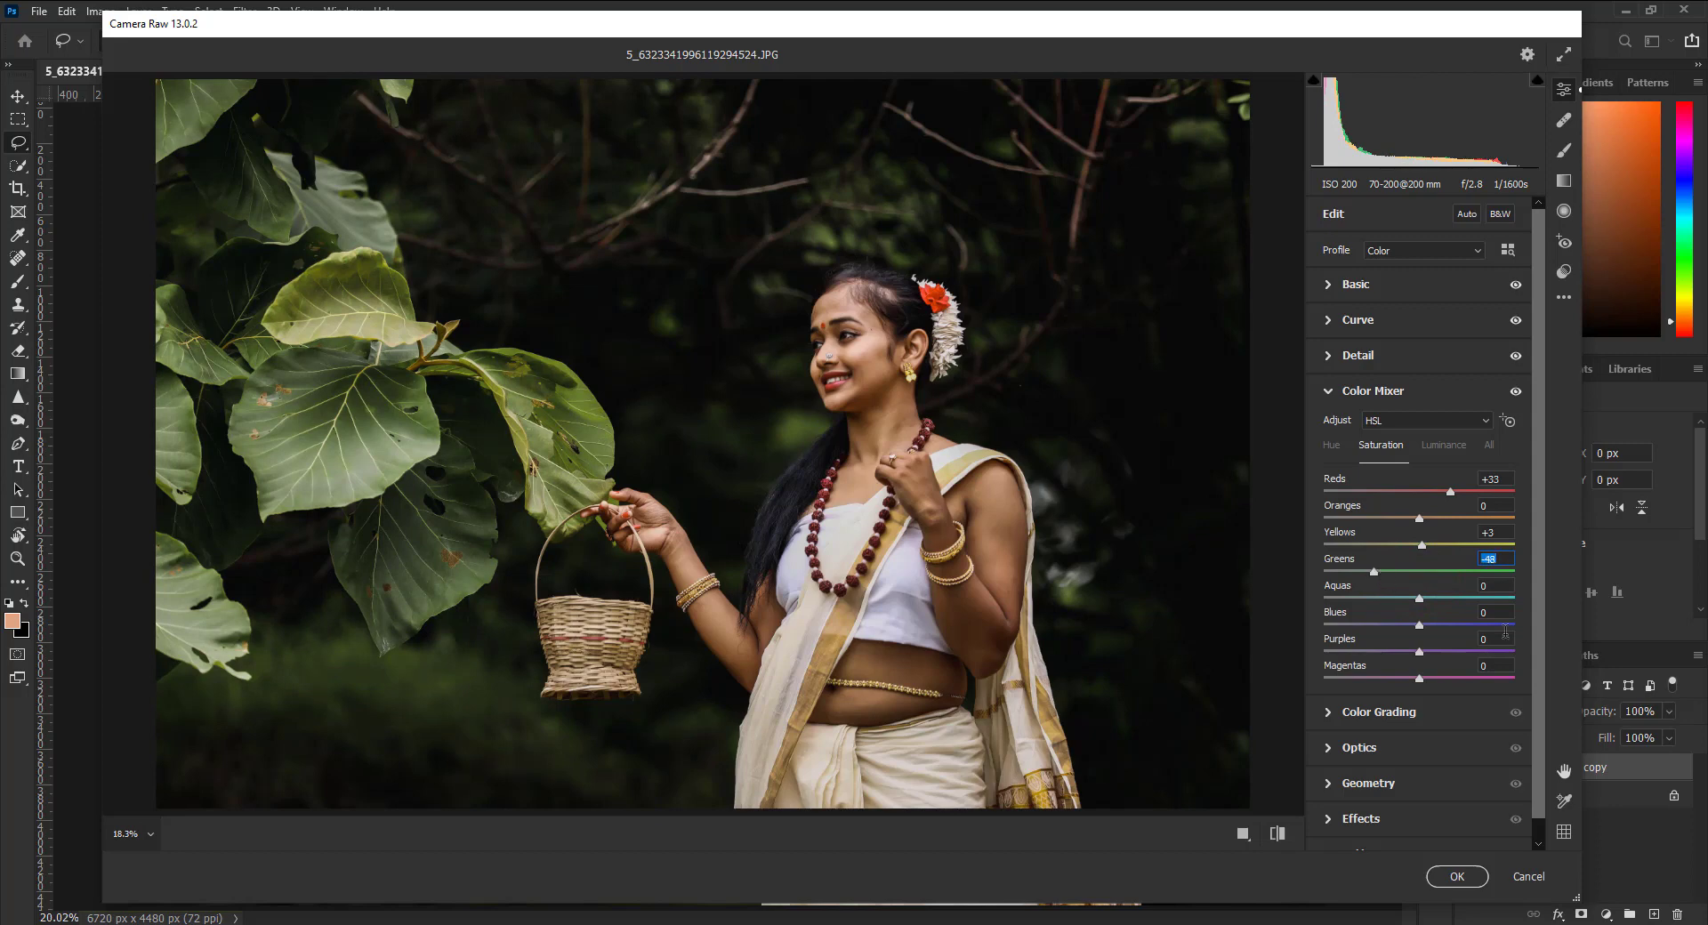
- Set the Aquas saturation to -74, strongly reduce the Blues saturation and slightly raise the Purples saturation
click(1498, 585)
drag(1419, 598, 1370, 601)
text(-74)
drag(1419, 625, 1364, 629)
drag(1419, 656, 1433, 656)
- Set the Color Mixer luminance of Reds to -9, Oranges to +25, Yellows to -30 and Greens to -75
click(1449, 446)
click(1495, 479)
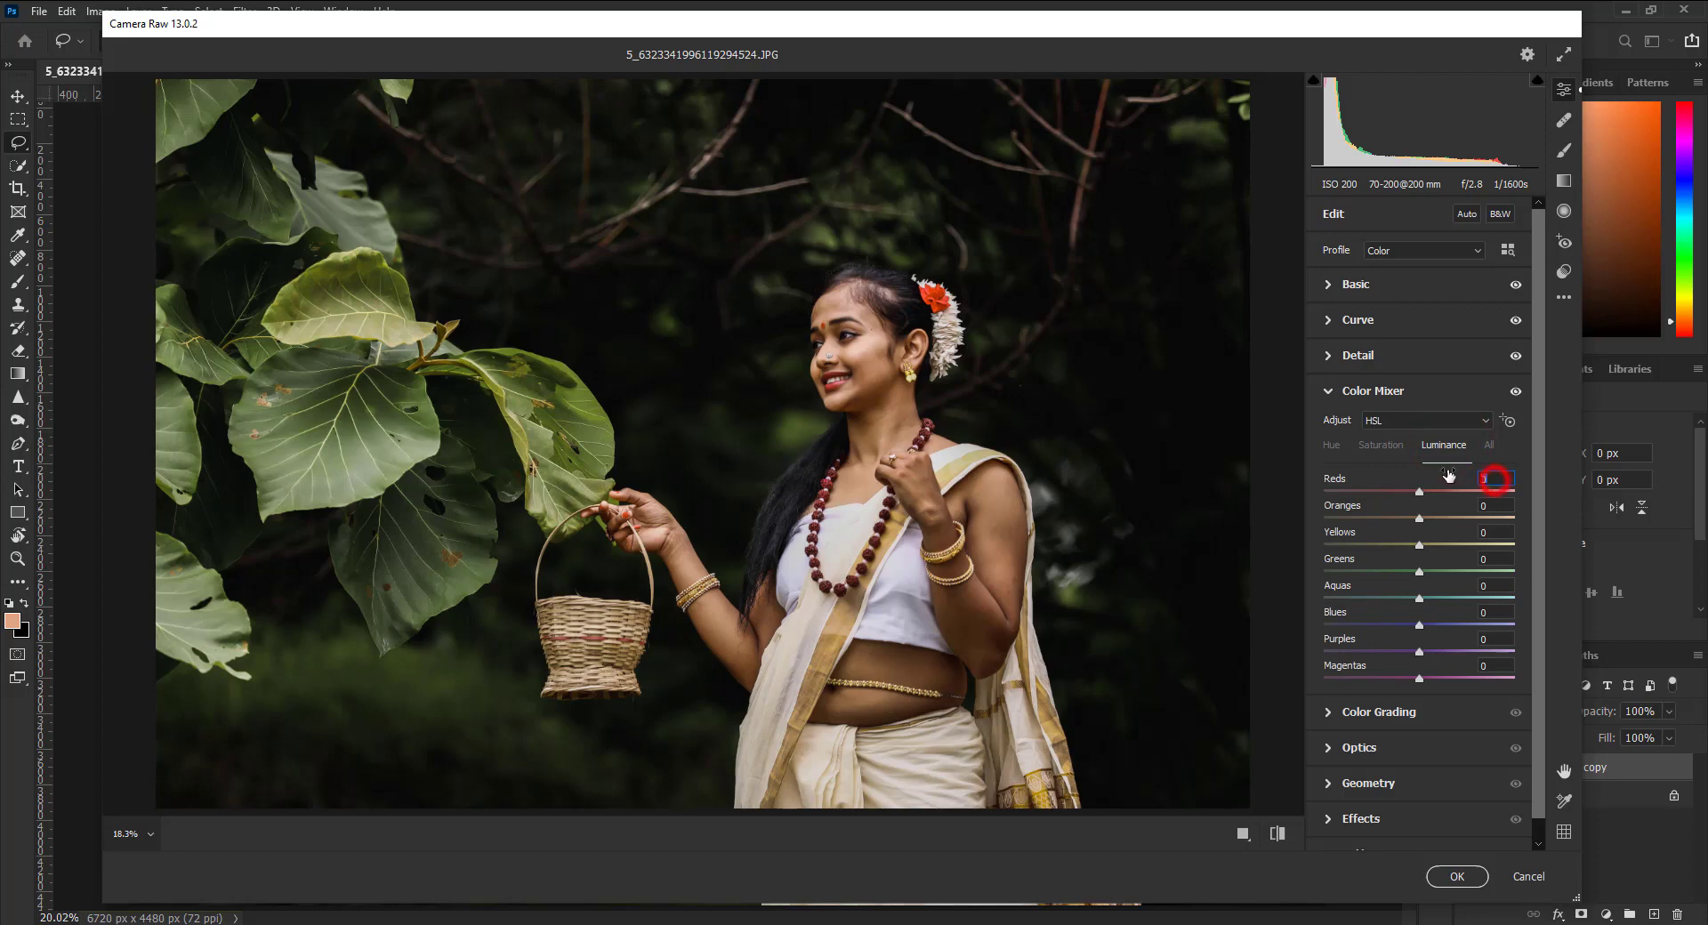
text(-9)
drag(1421, 524, 1393, 546)
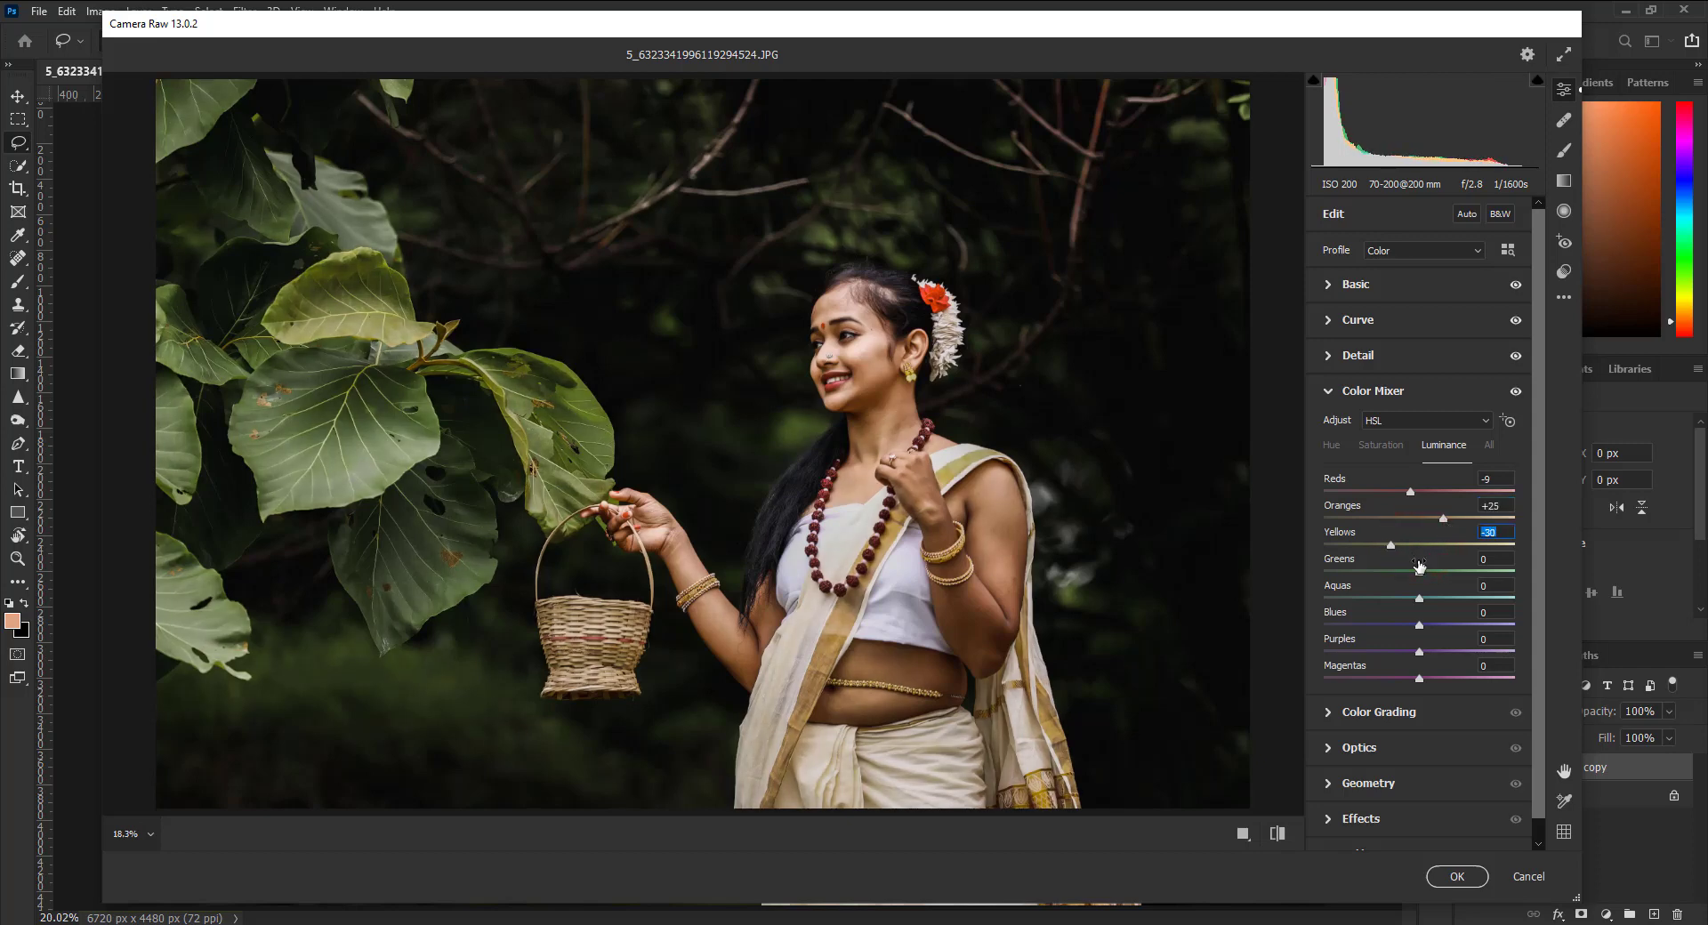
drag(1419, 574, 1349, 585)
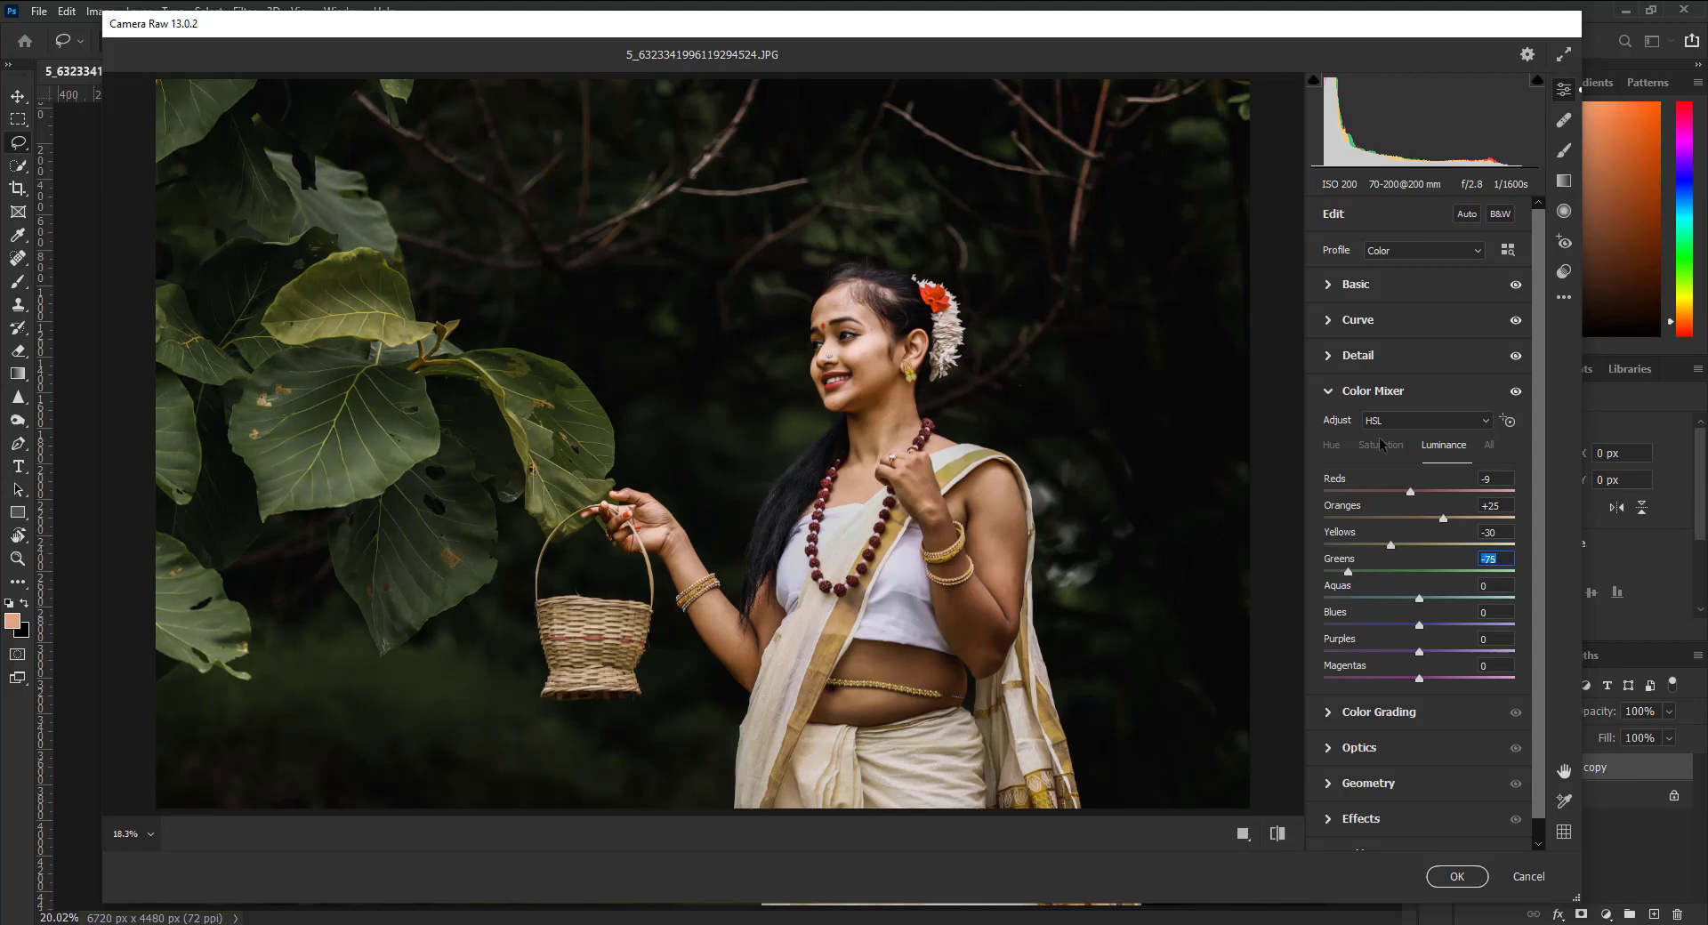
click(1272, 871)
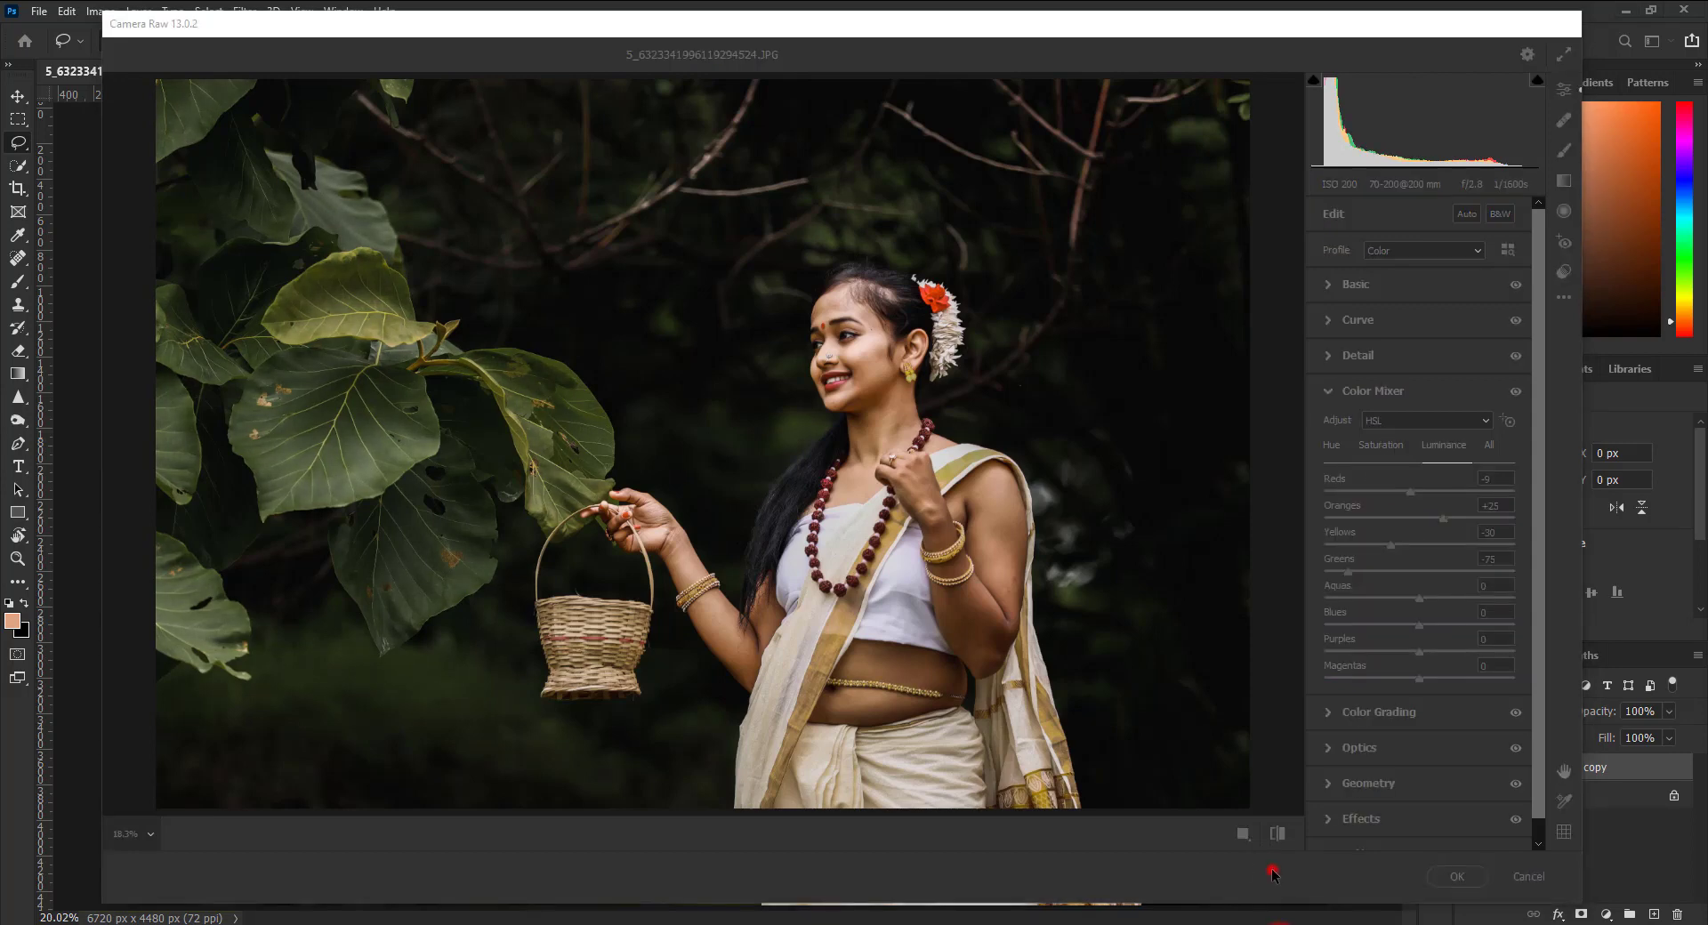
- Tint the shadows green in Color Grading with Hue 126 and Saturation 9
click(1379, 391)
click(1384, 428)
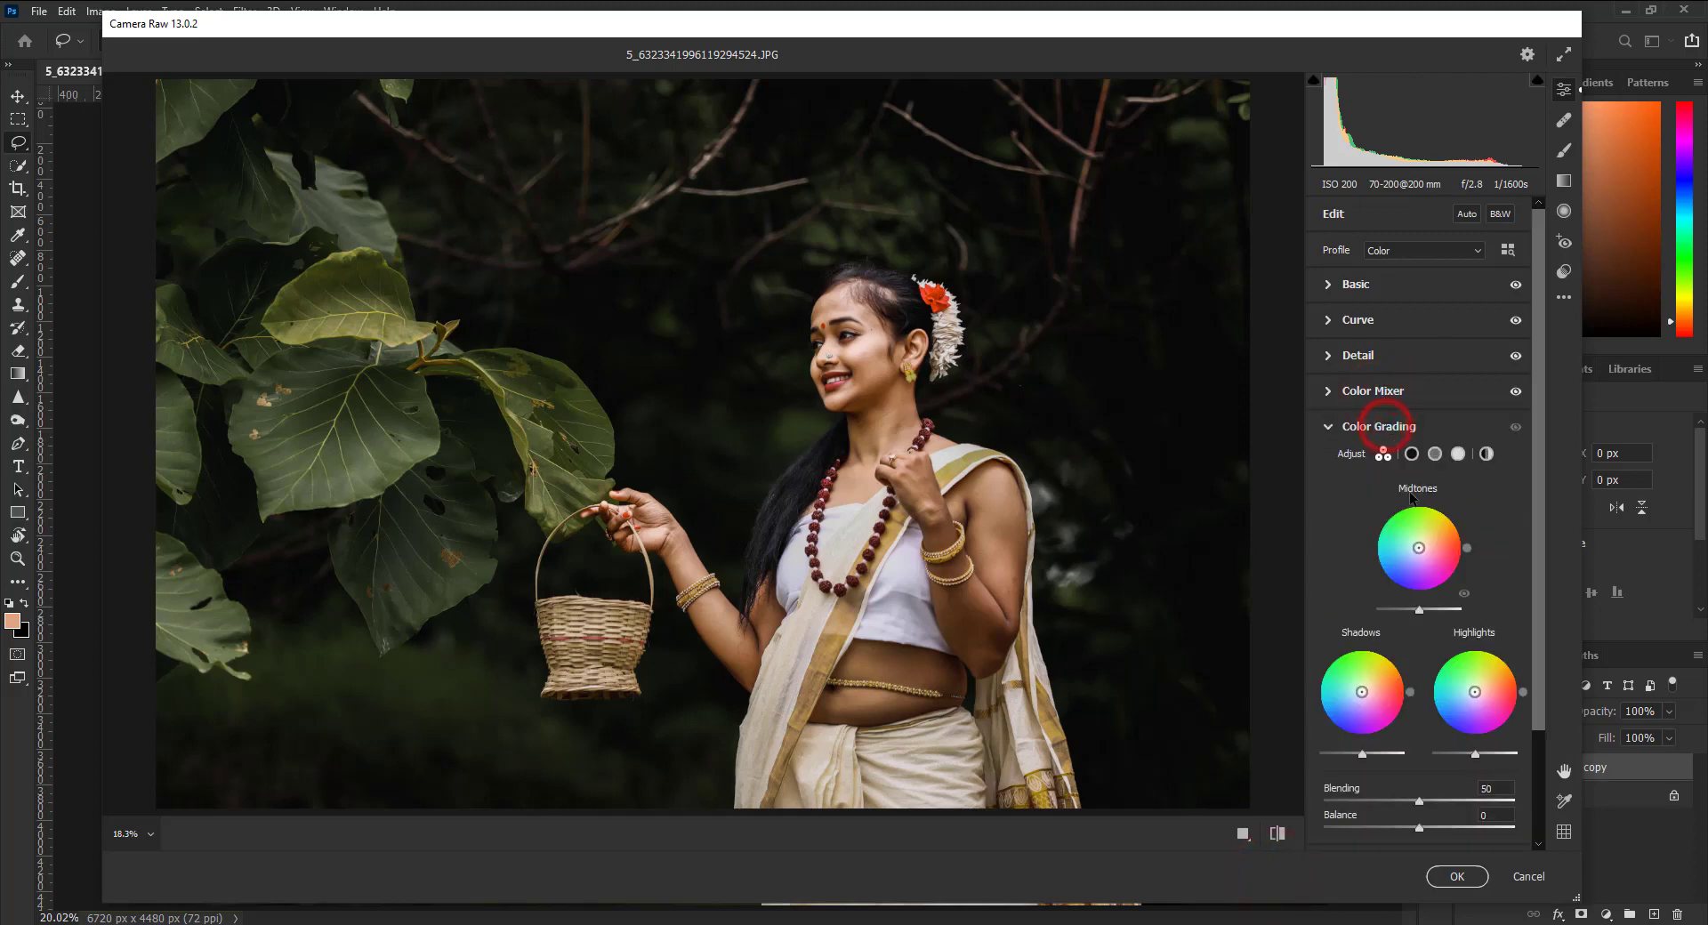
click(1412, 453)
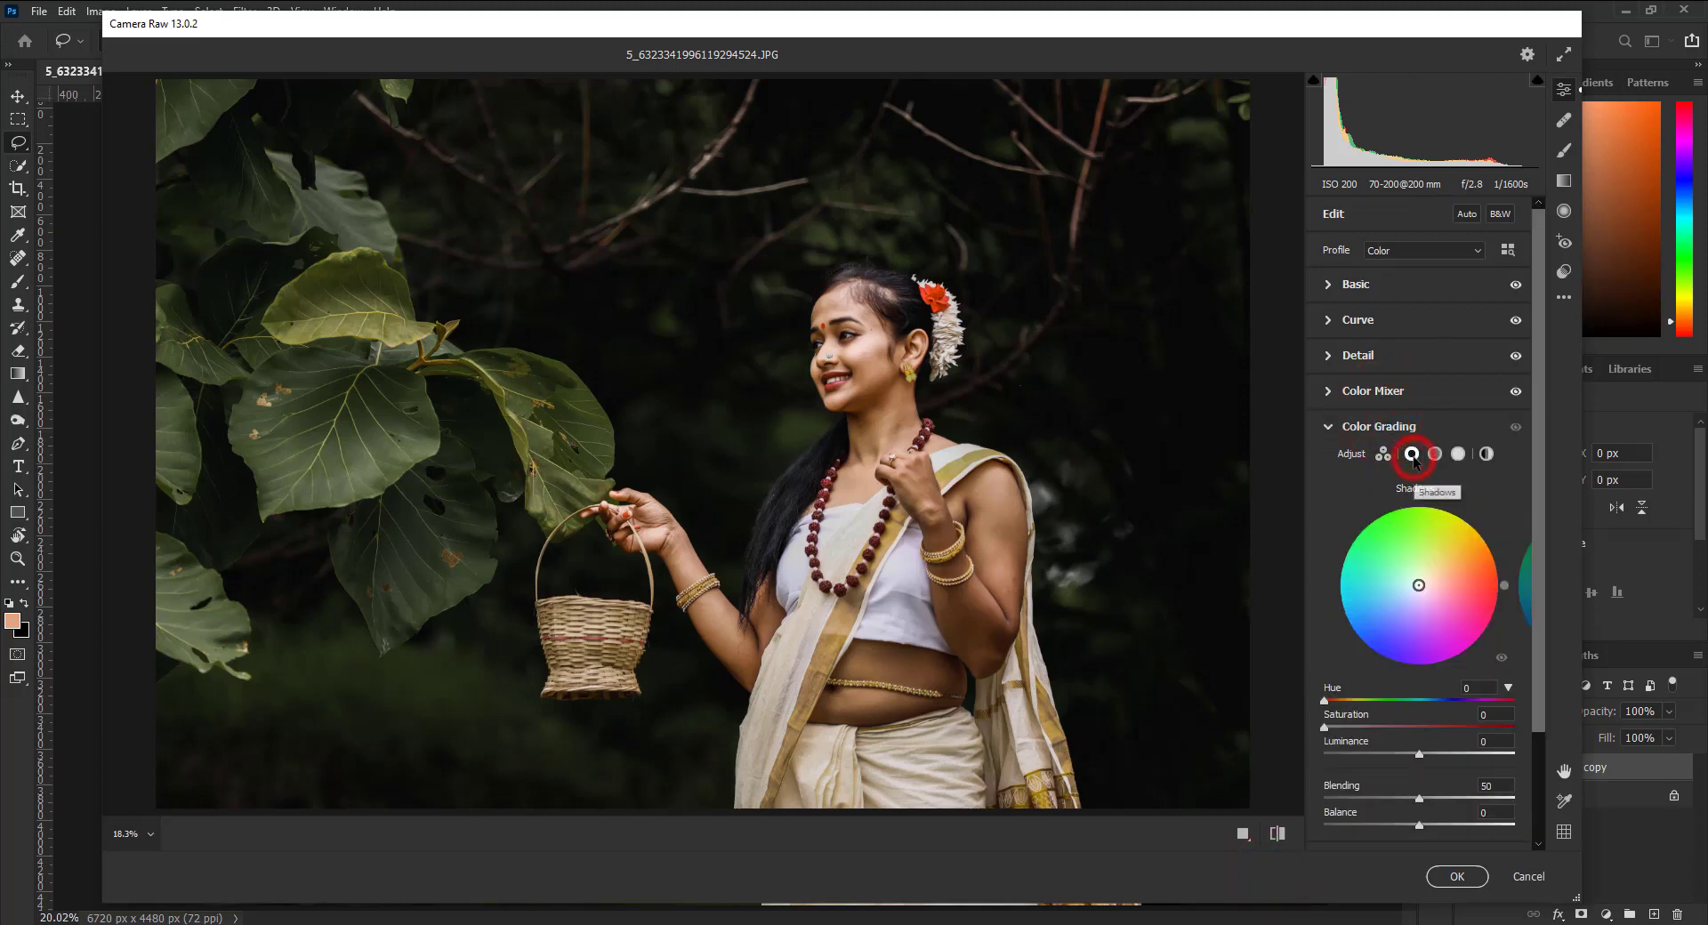
click(1337, 734)
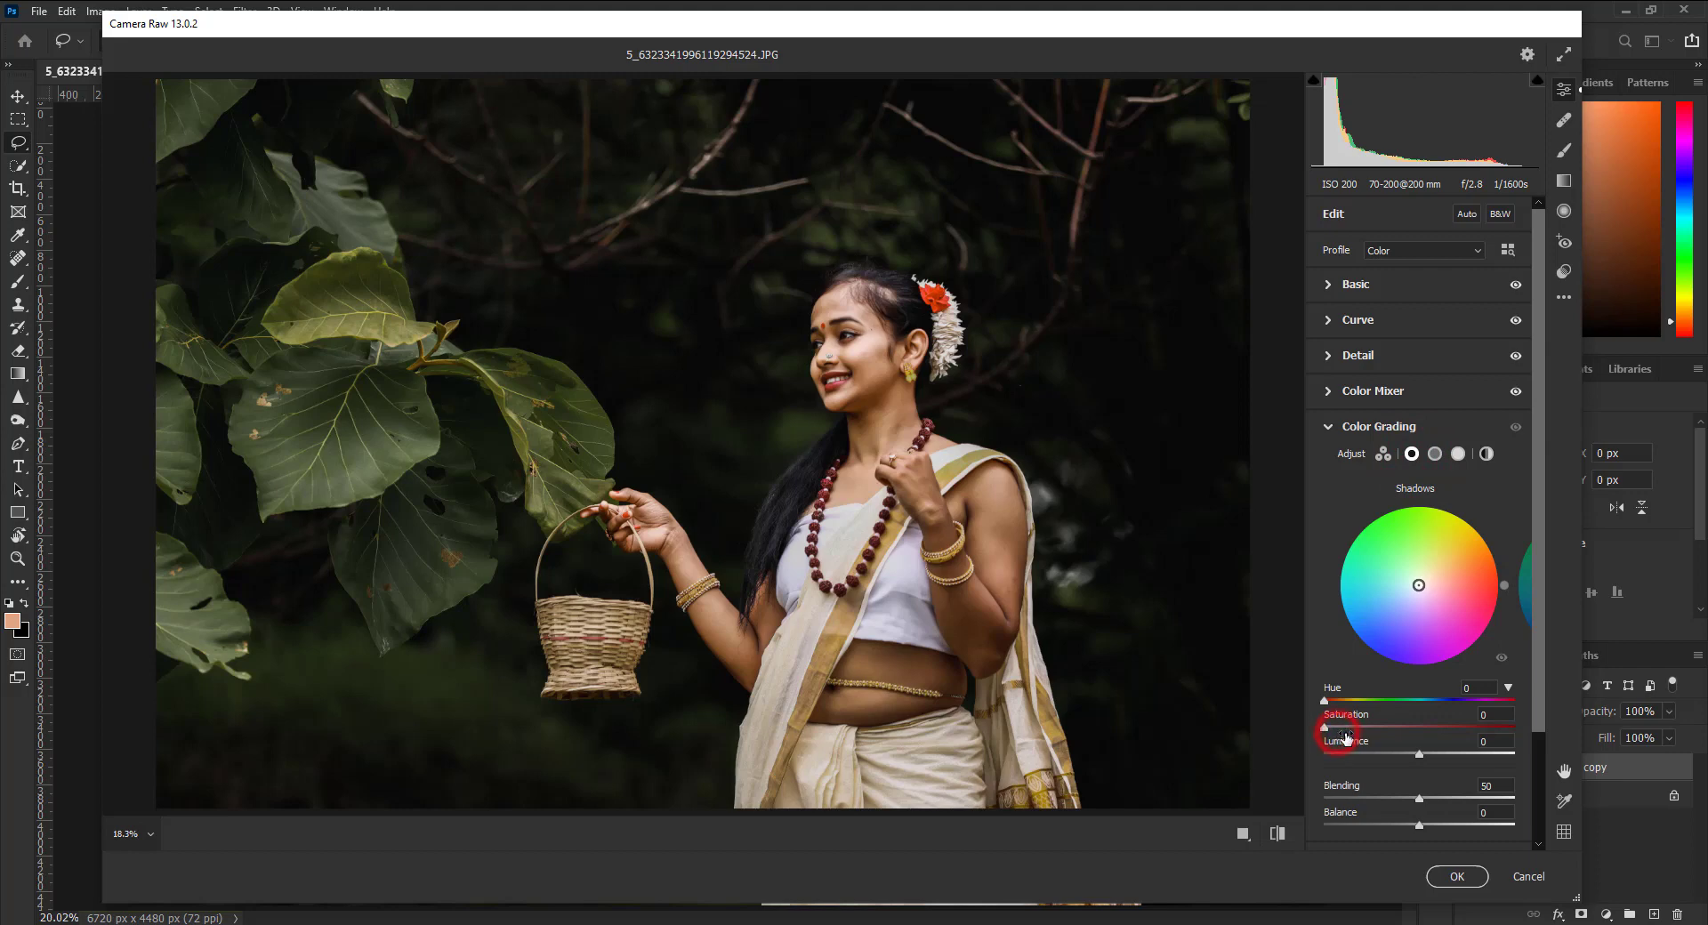
click(1487, 716)
text(9)
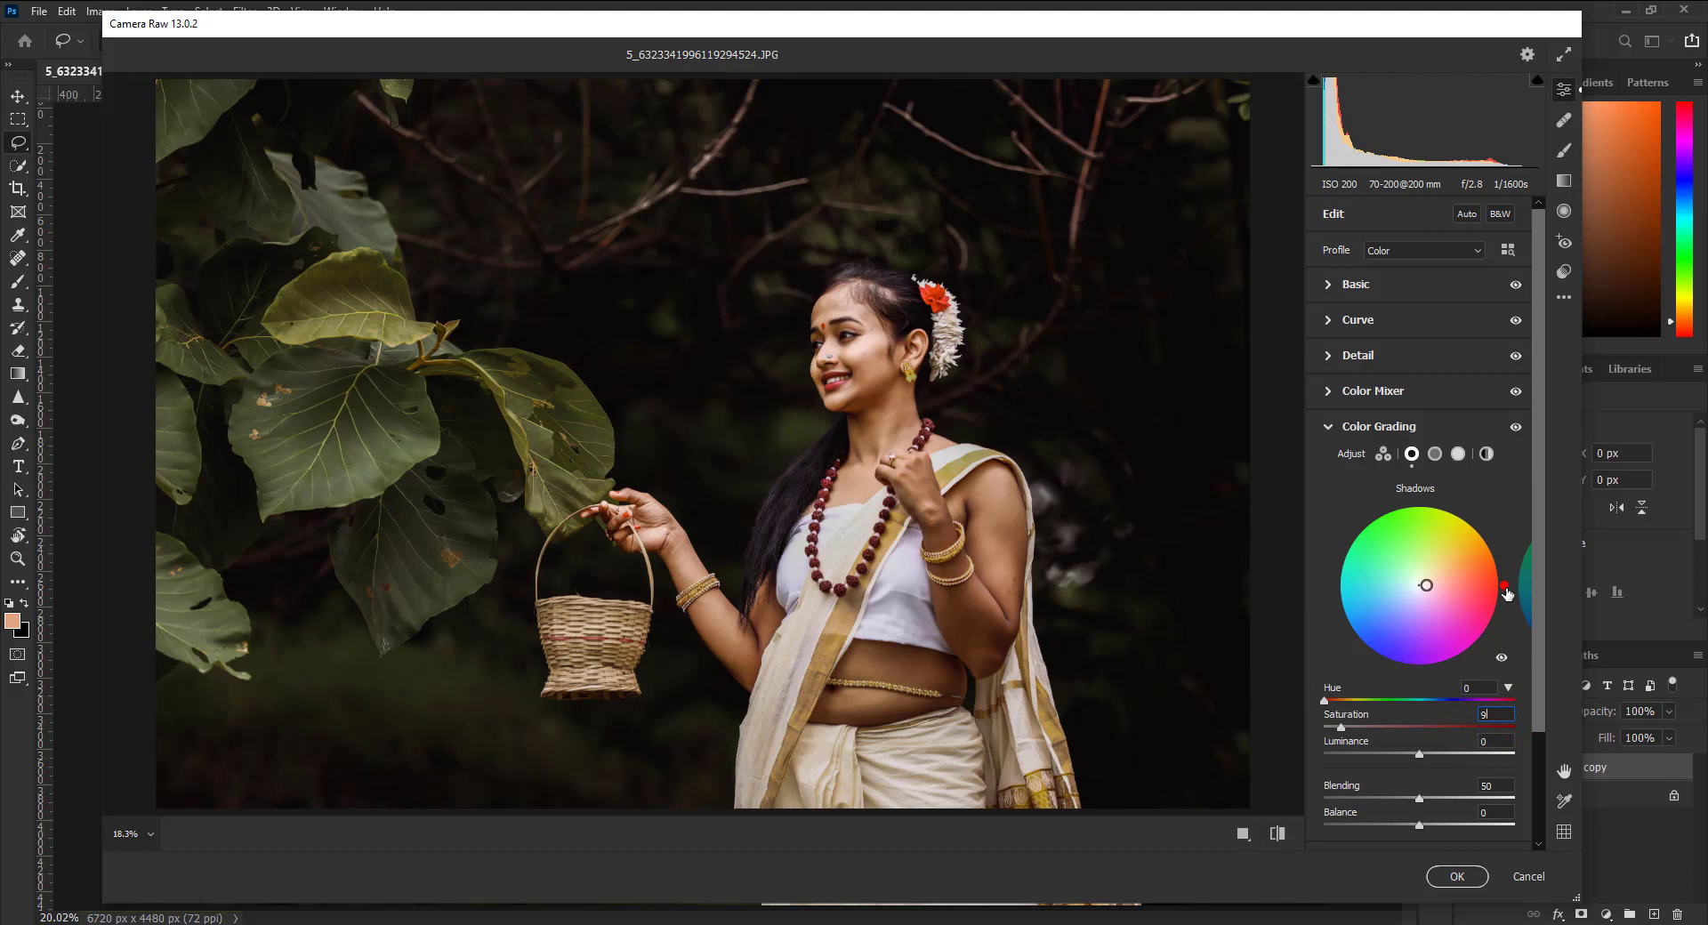
drag(1504, 585, 1378, 536)
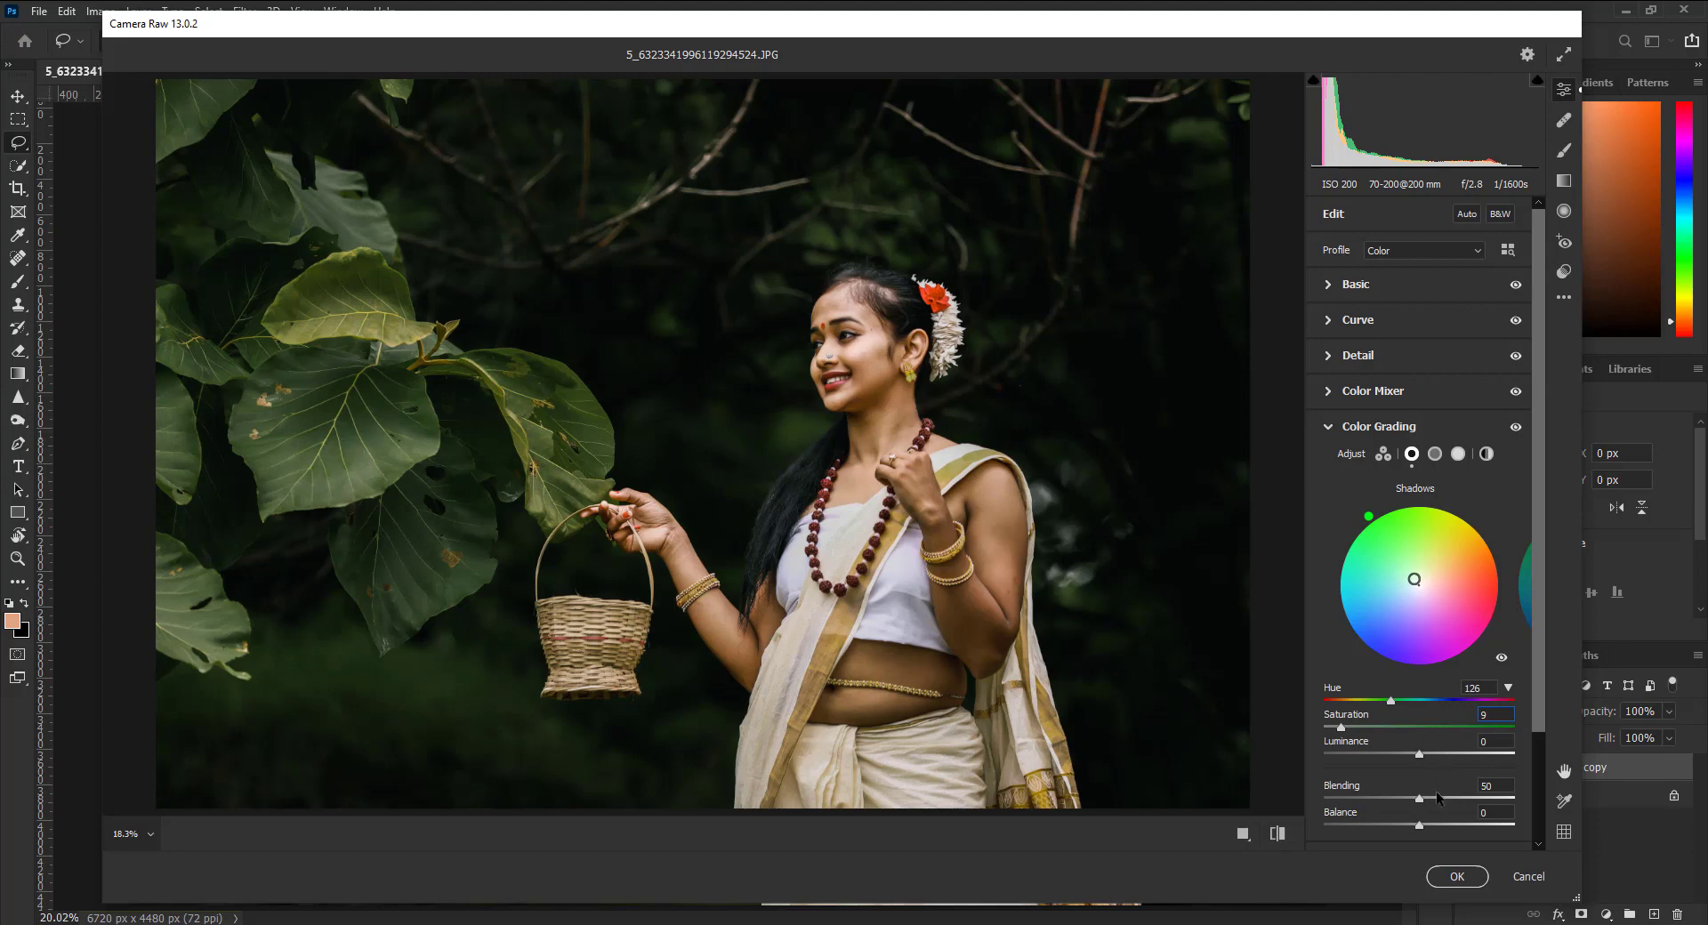
- Set the Color Grading Blending to 100 and Balance to -20, and collapse the Color Grading adjustments
drag(1446, 798, 1524, 797)
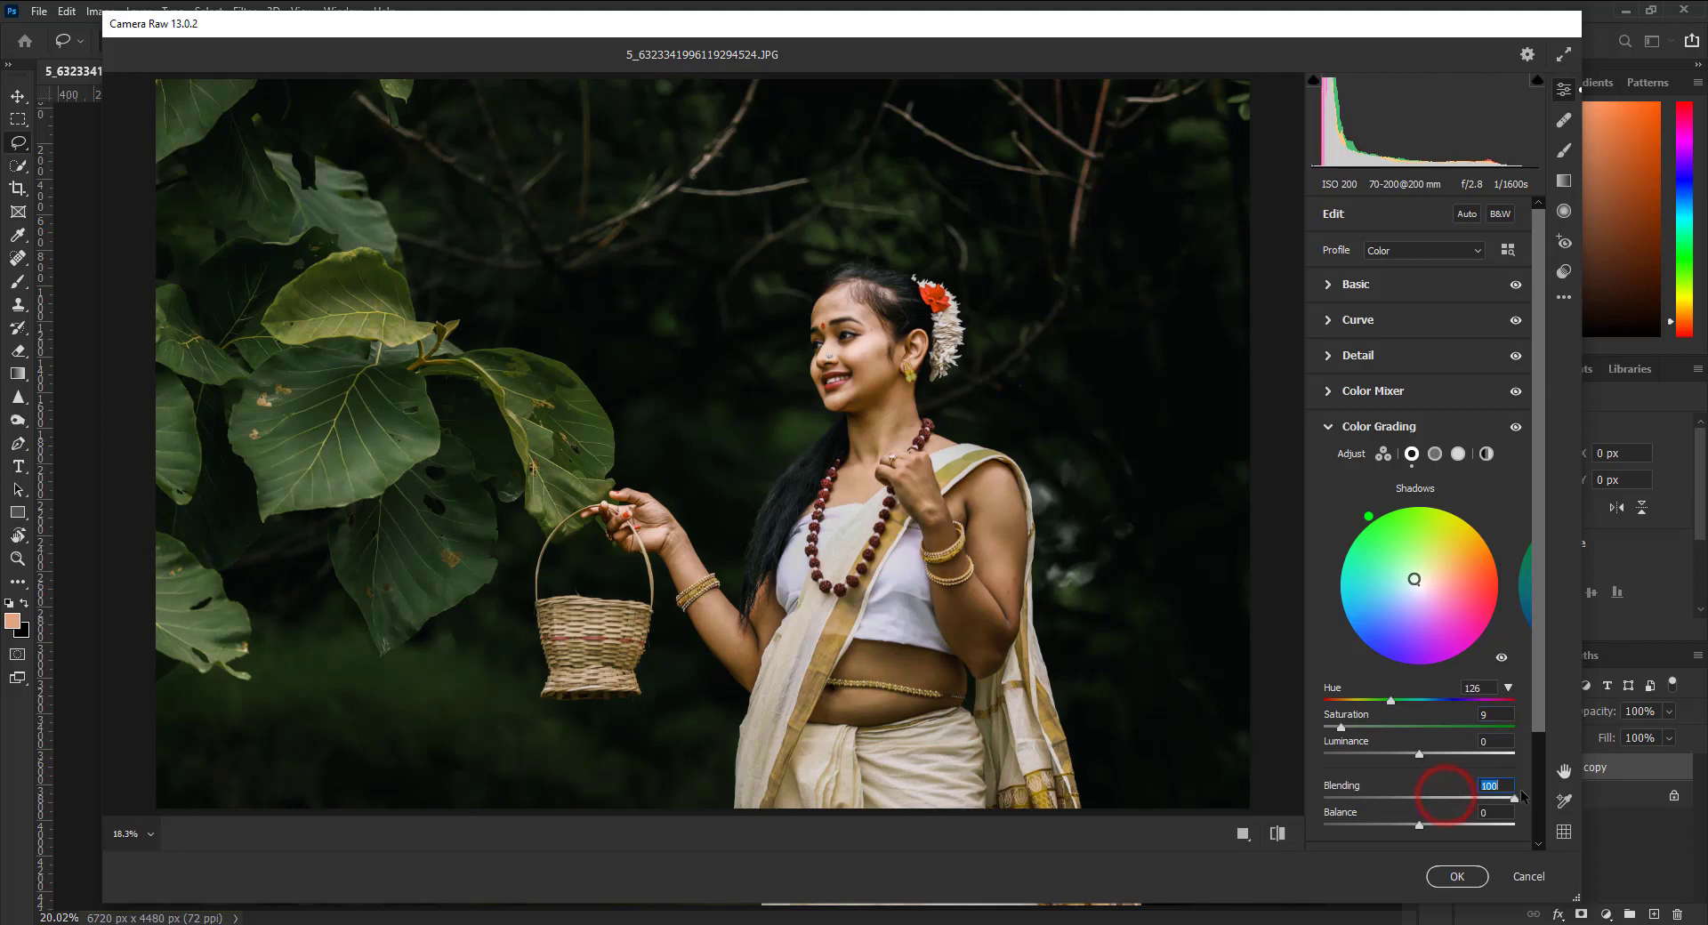
click(1414, 825)
drag(1414, 829, 1403, 827)
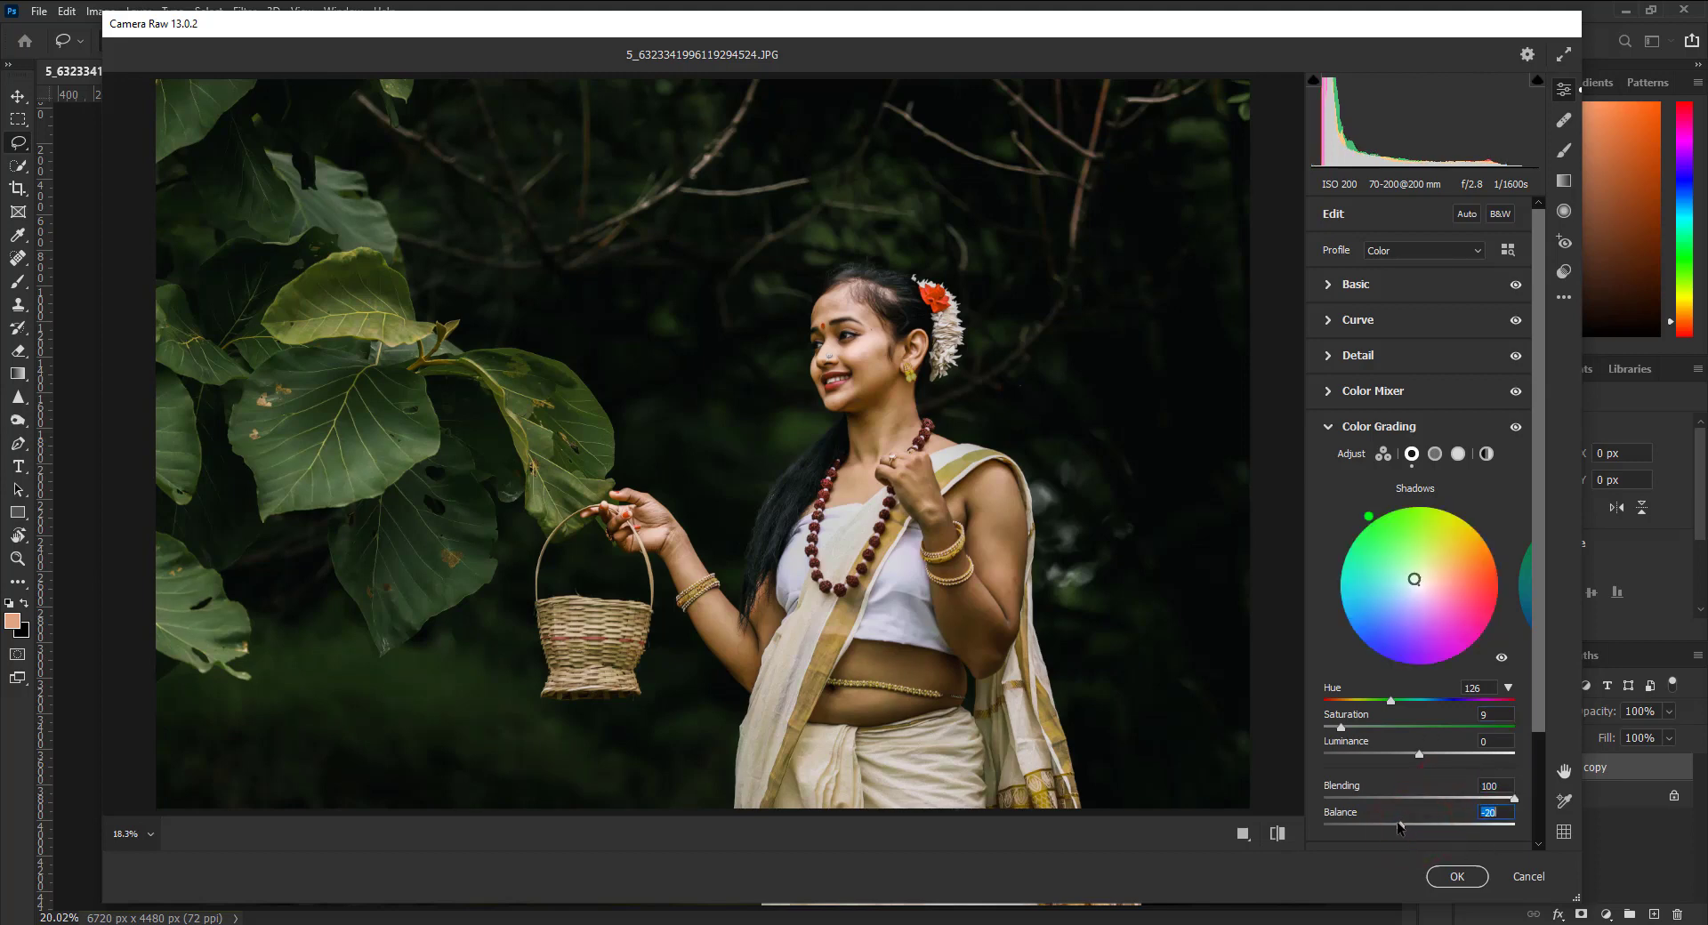
click(1420, 429)
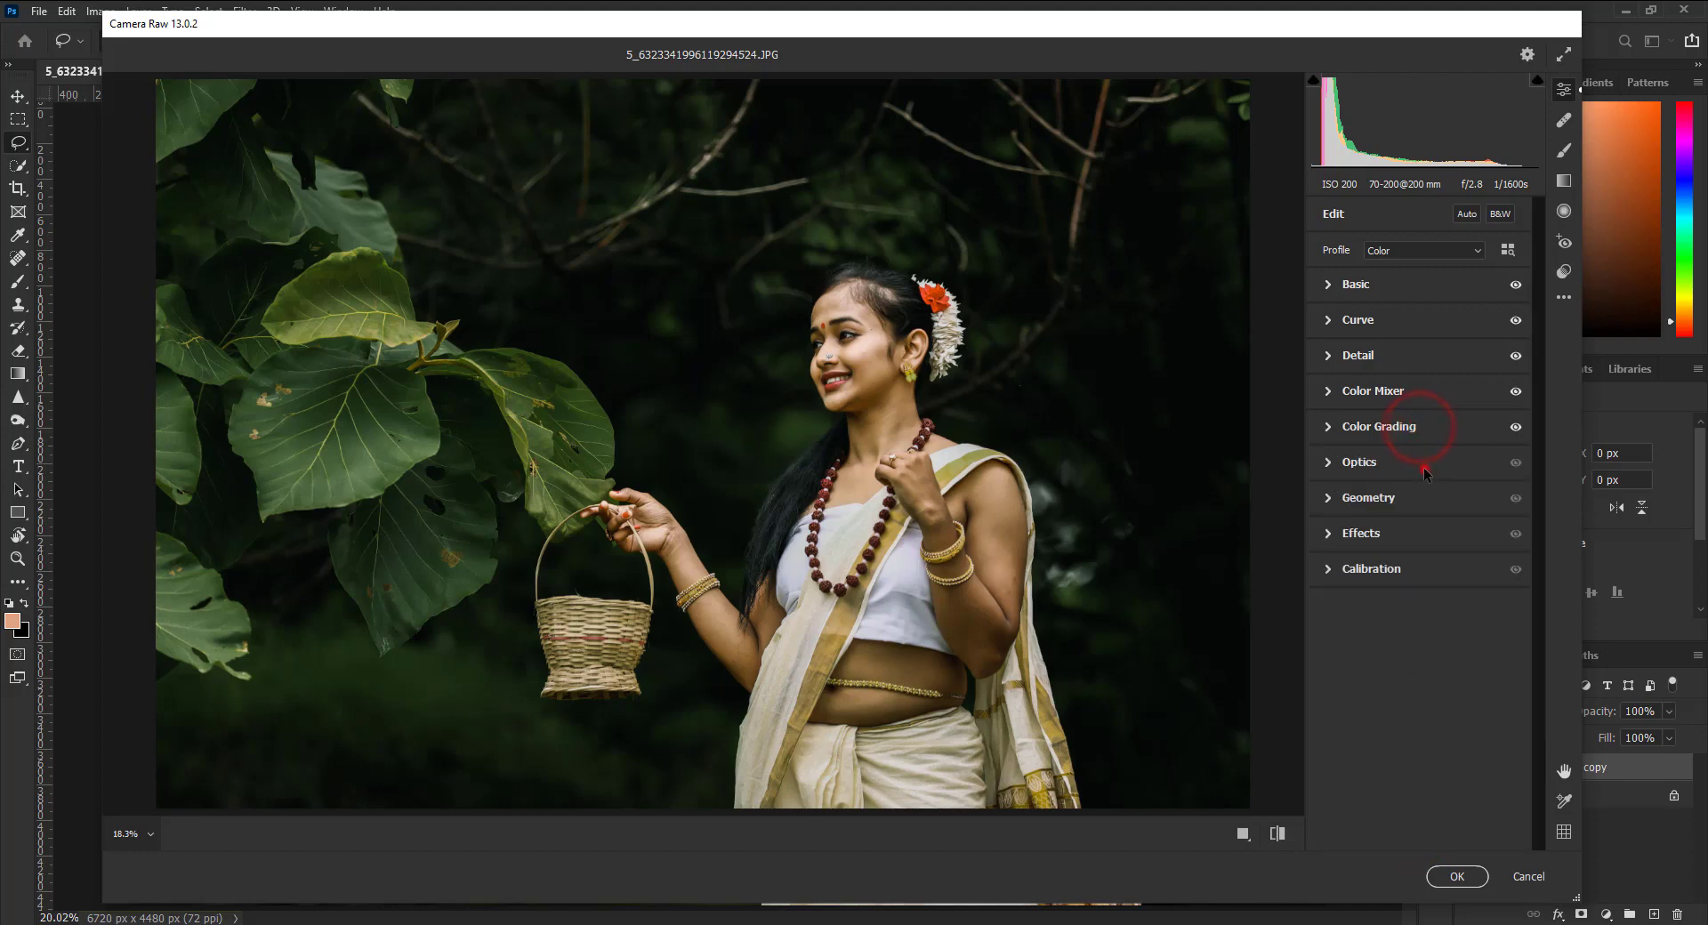
click(1424, 461)
click(1468, 526)
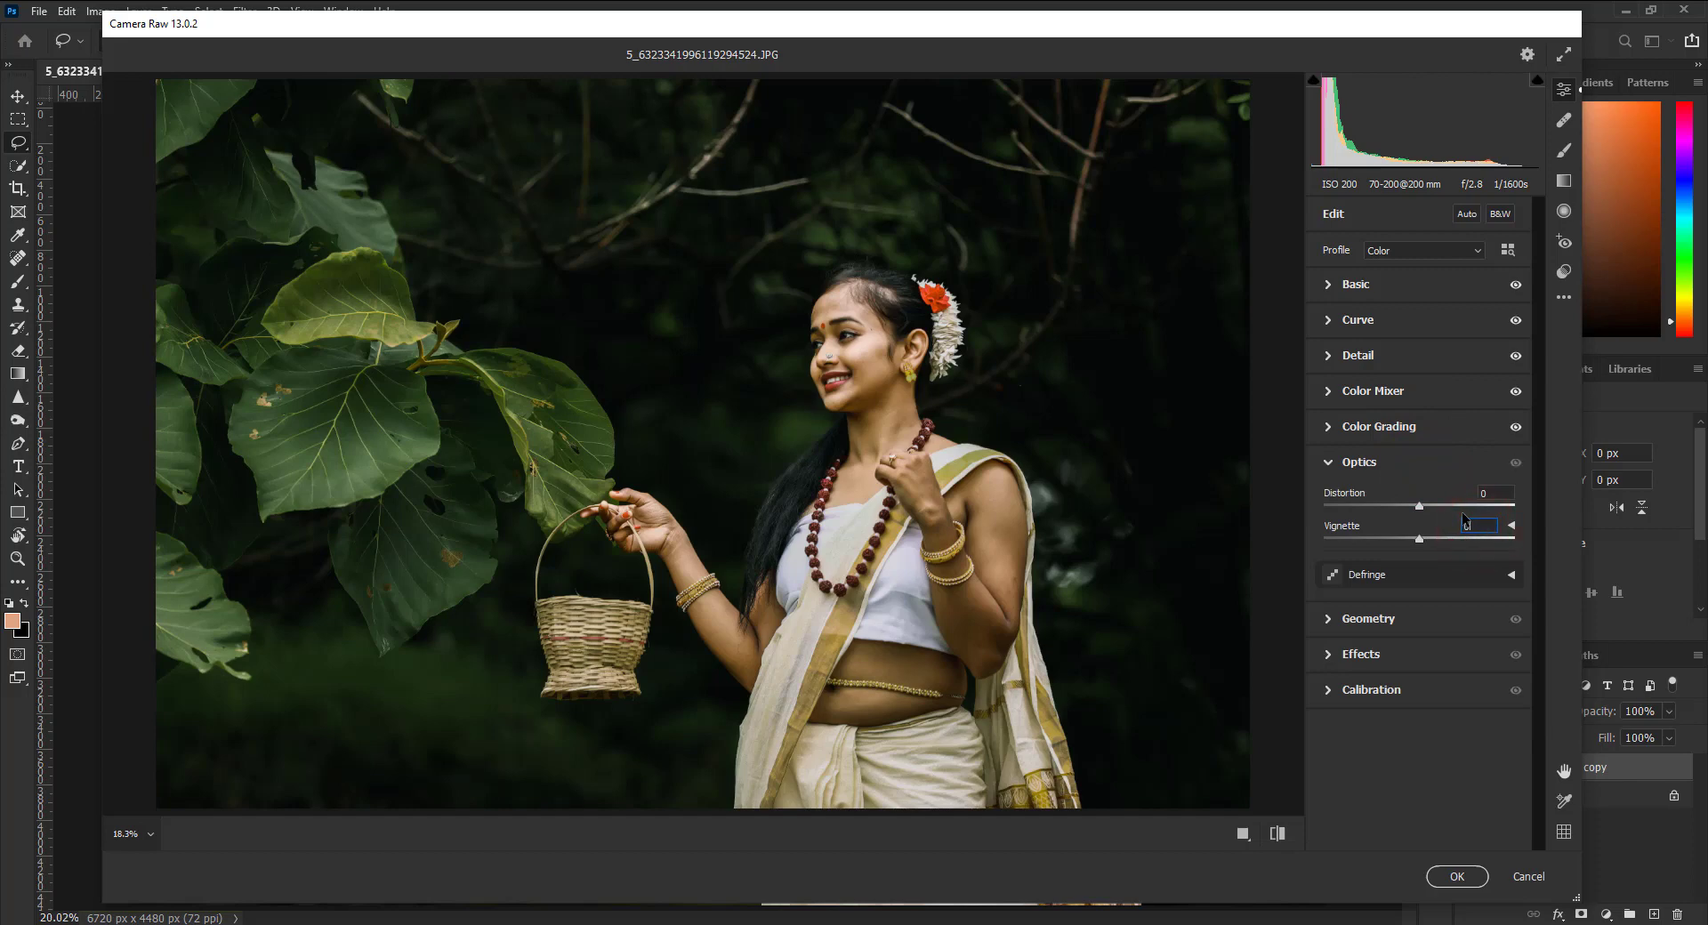
click(1359, 462)
- Set Vignetting to -13 in the Effects adjustments and collapse them
click(1362, 533)
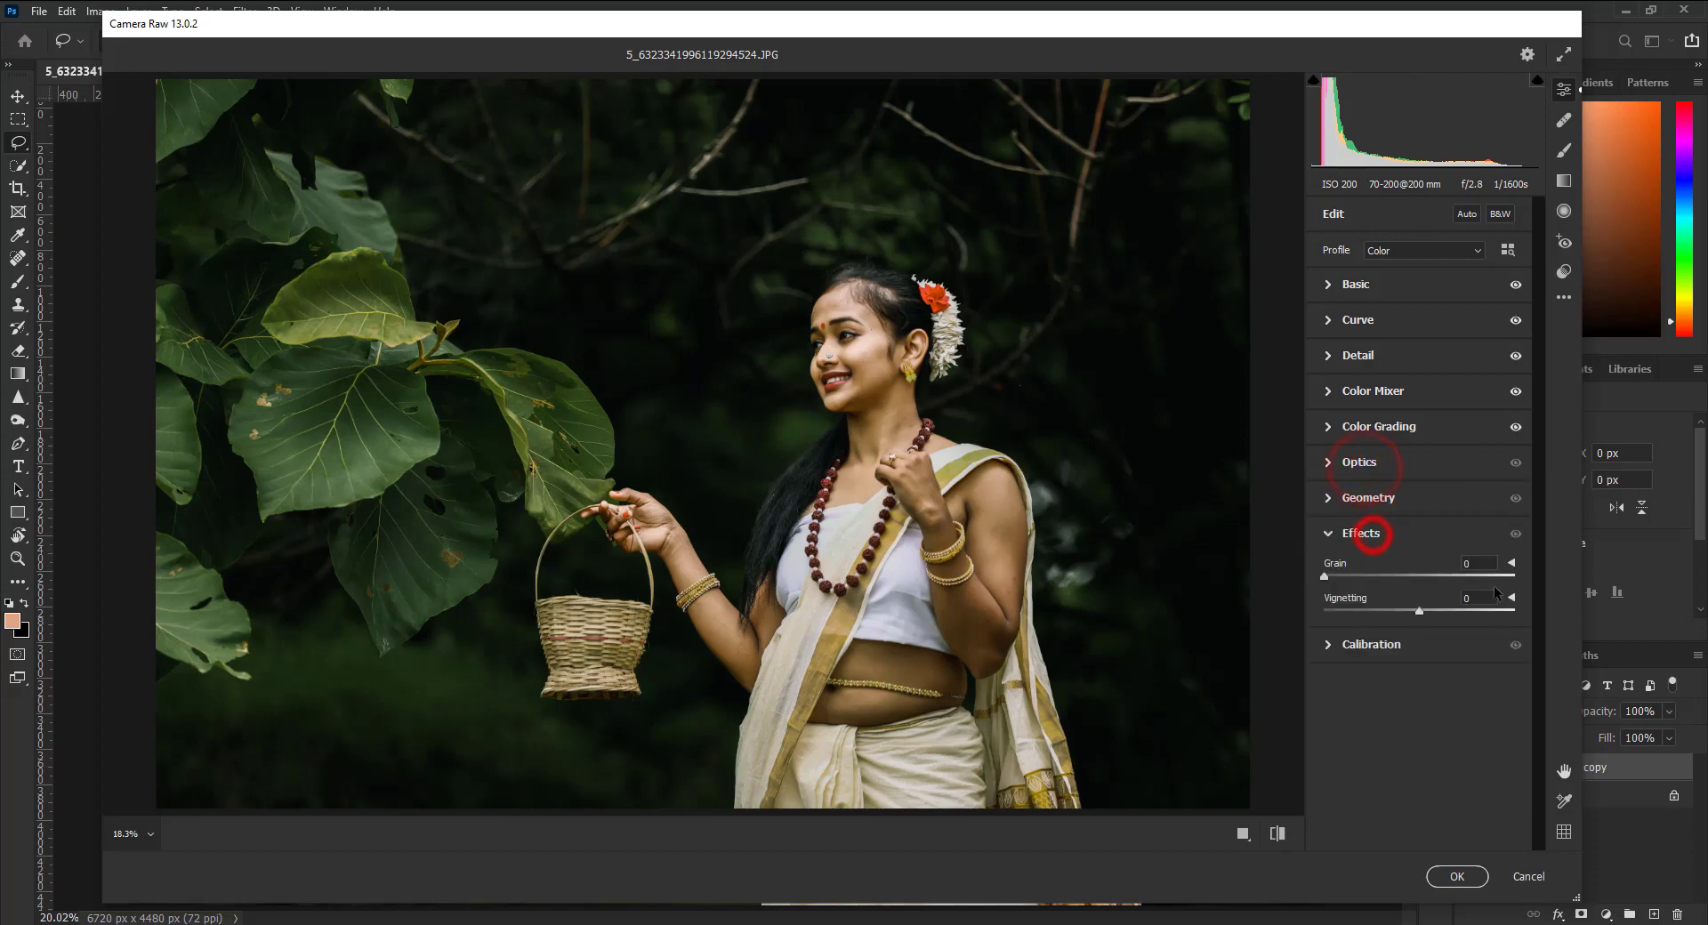
click(1459, 598)
text(-13)
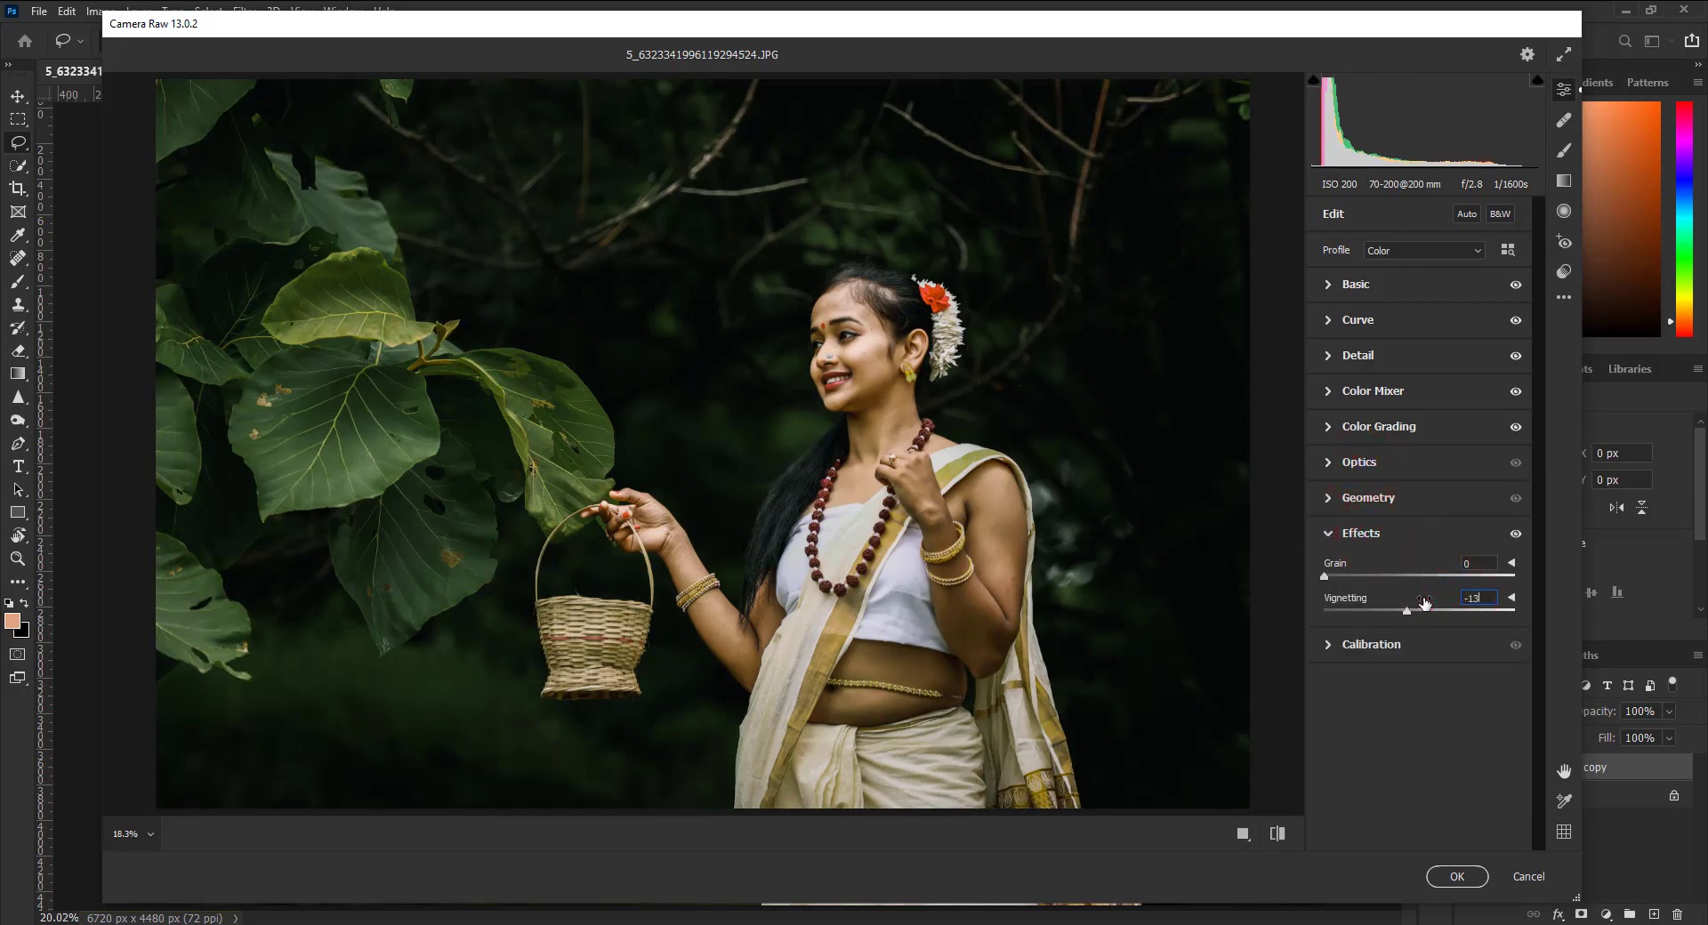
click(1407, 534)
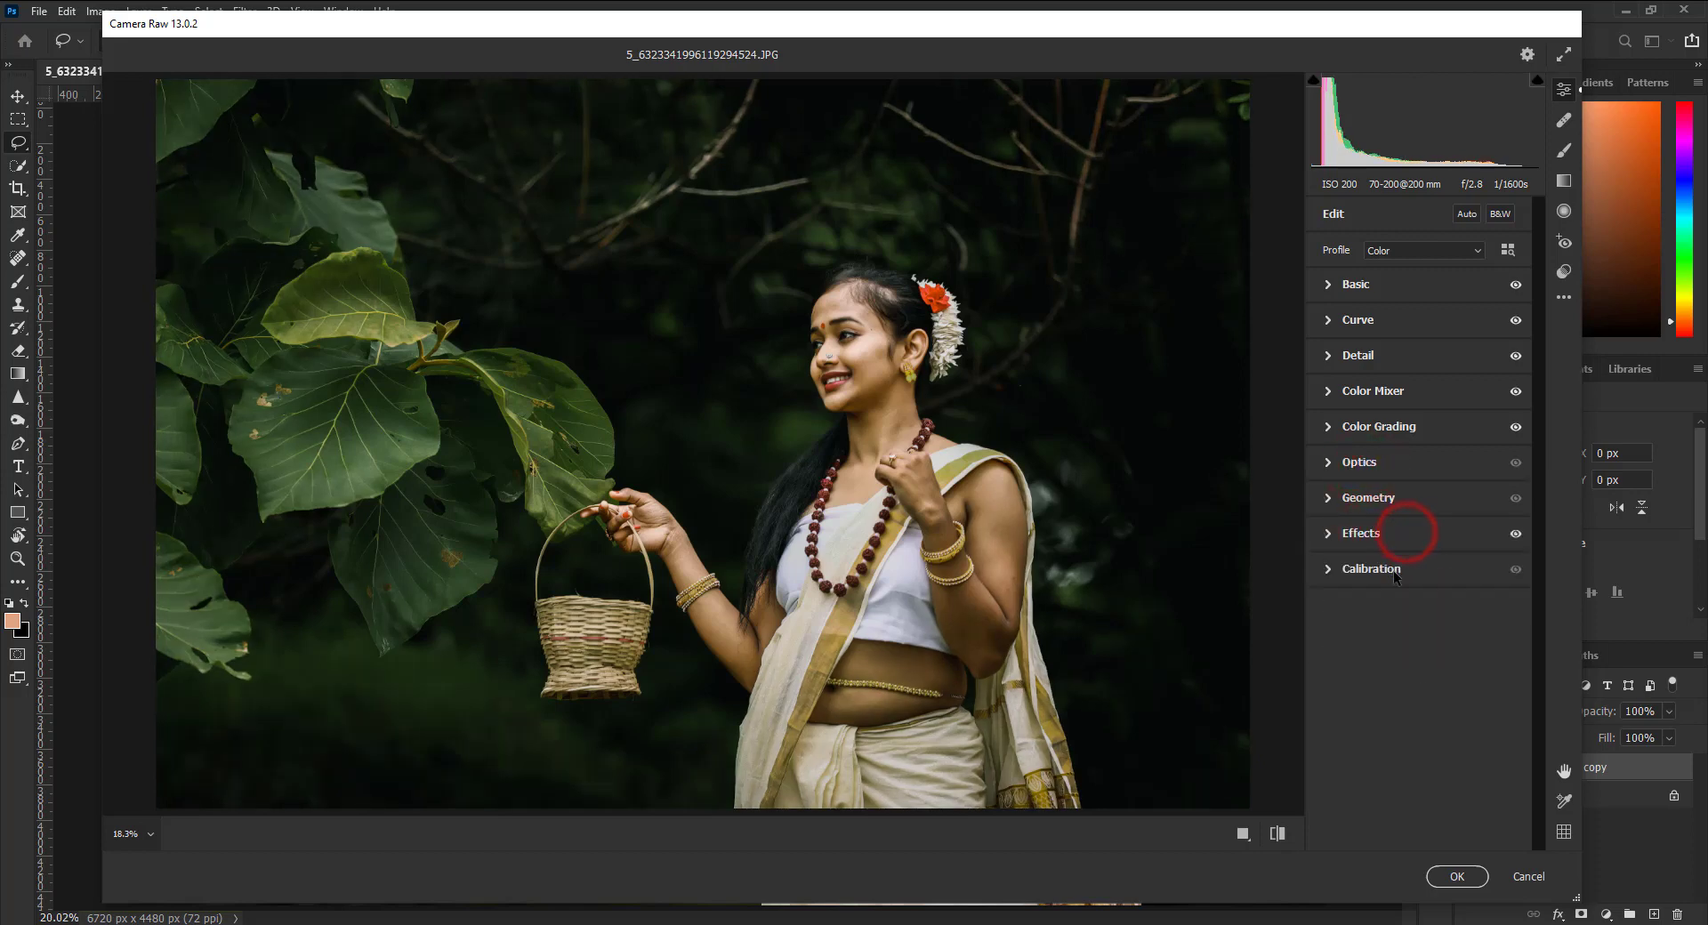
- In Calibration, set Red Primary Hue to -13, Green Primary Hue to +83 and Green Primary Saturation to -19
click(1394, 573)
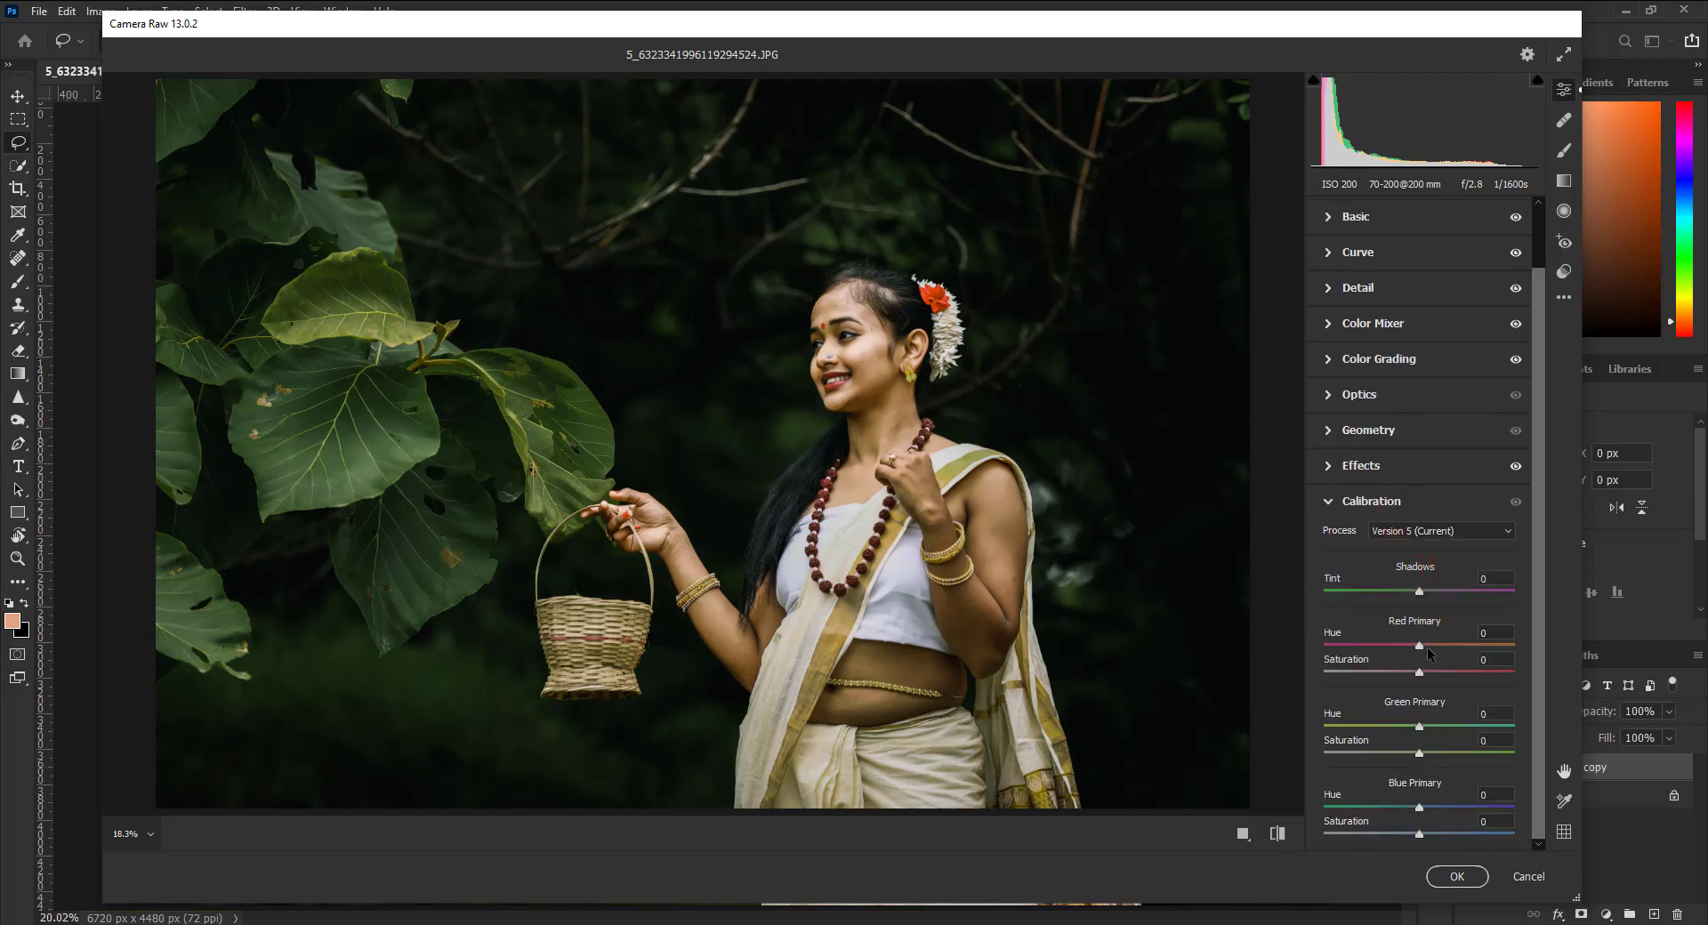
drag(1419, 646, 1406, 652)
text(-13)
drag(1441, 728, 1492, 732)
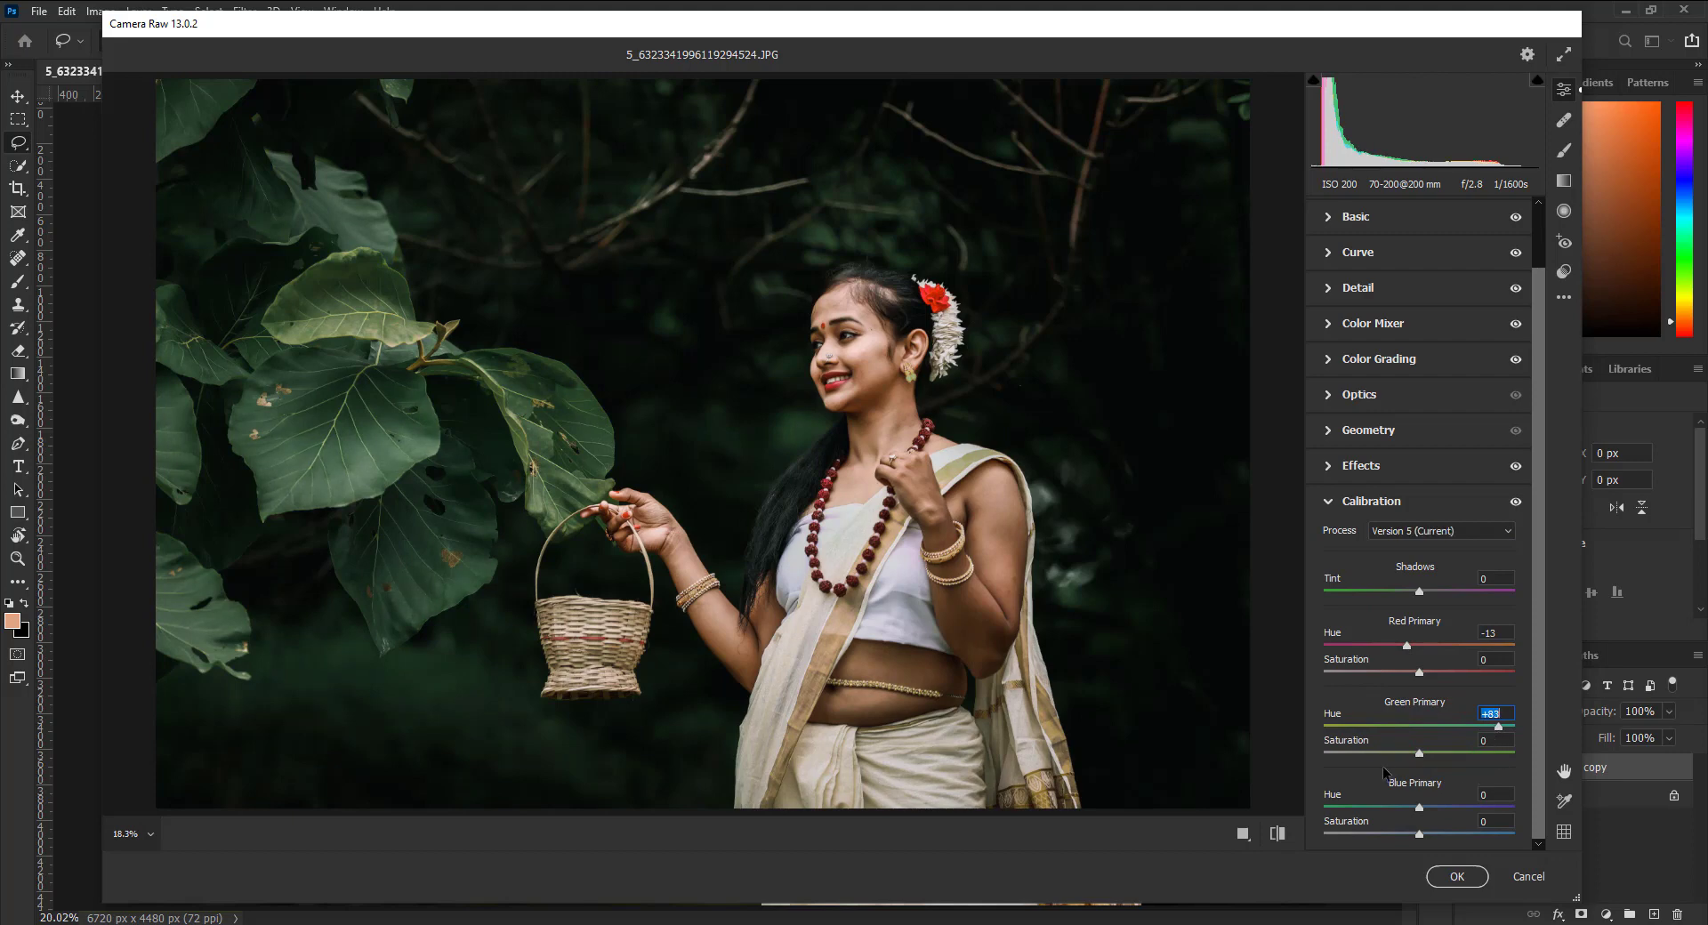
drag(1381, 752, 1408, 757)
- Set the Blue Primary Hue to -58 and its Saturation to +31
drag(1376, 808, 1369, 809)
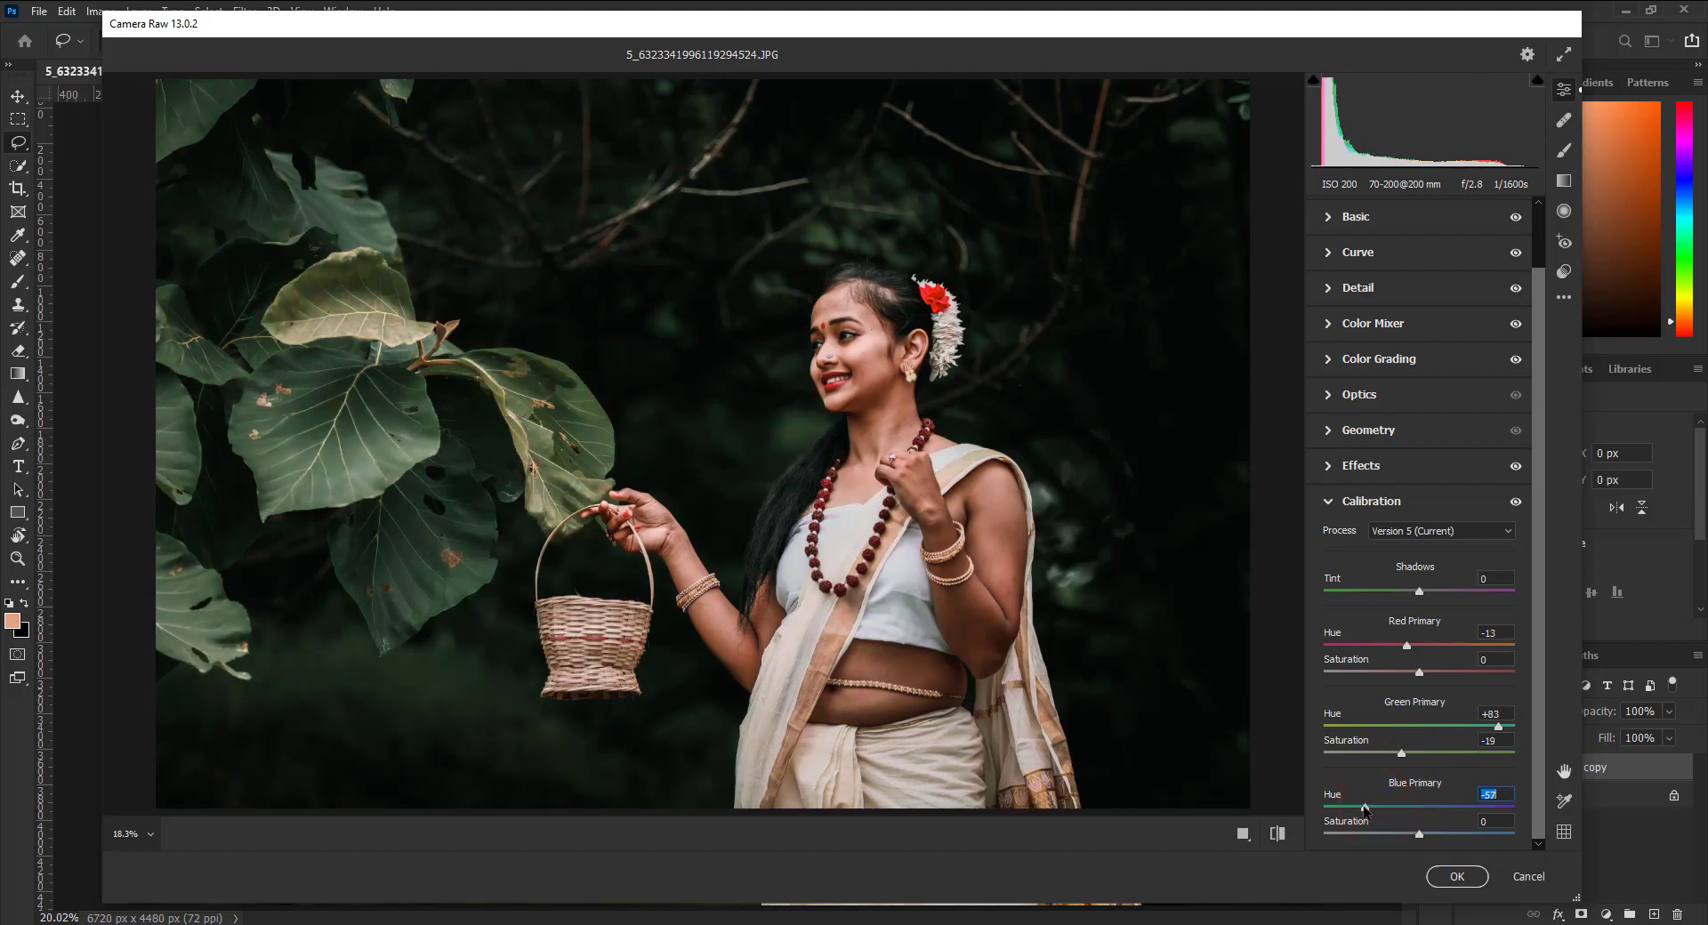
click(1443, 834)
drag(1445, 835, 1450, 836)
- Set the Red Primary Hue to -8, lower its Saturation to slightly below -31, and collapse the Calibration adjustments
mouse_move(1409, 650)
mouse_down()
mouse_move(1416, 673)
mouse_move(1402, 676)
mouse_up()
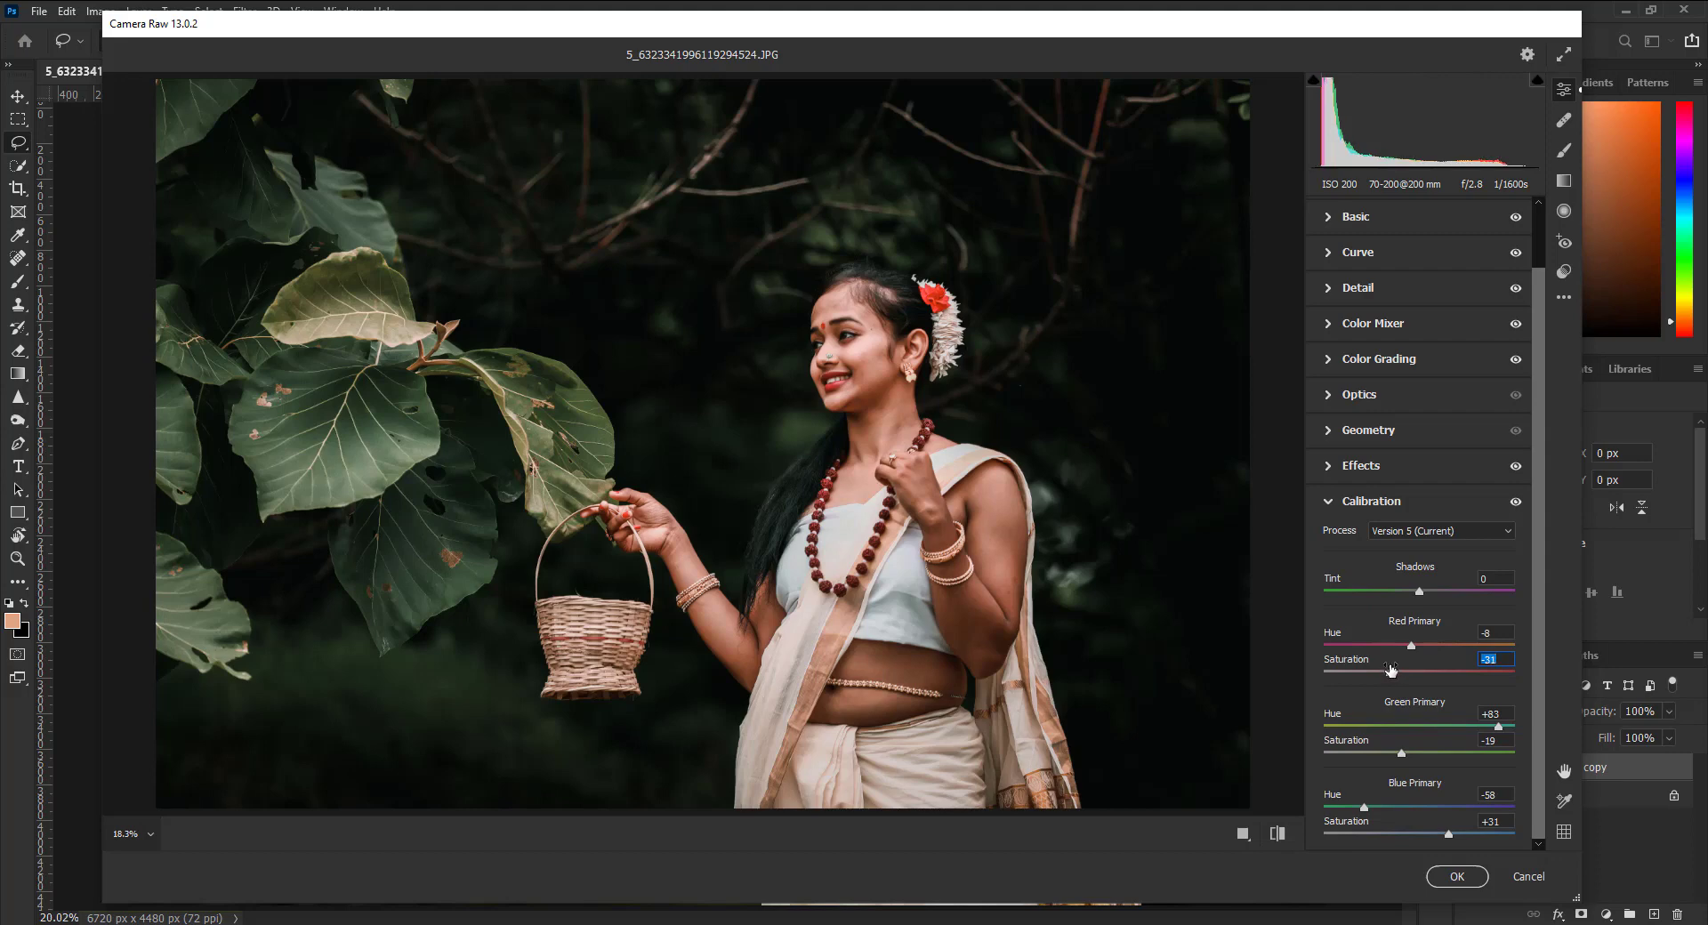
drag(1392, 669, 1384, 673)
click(1358, 502)
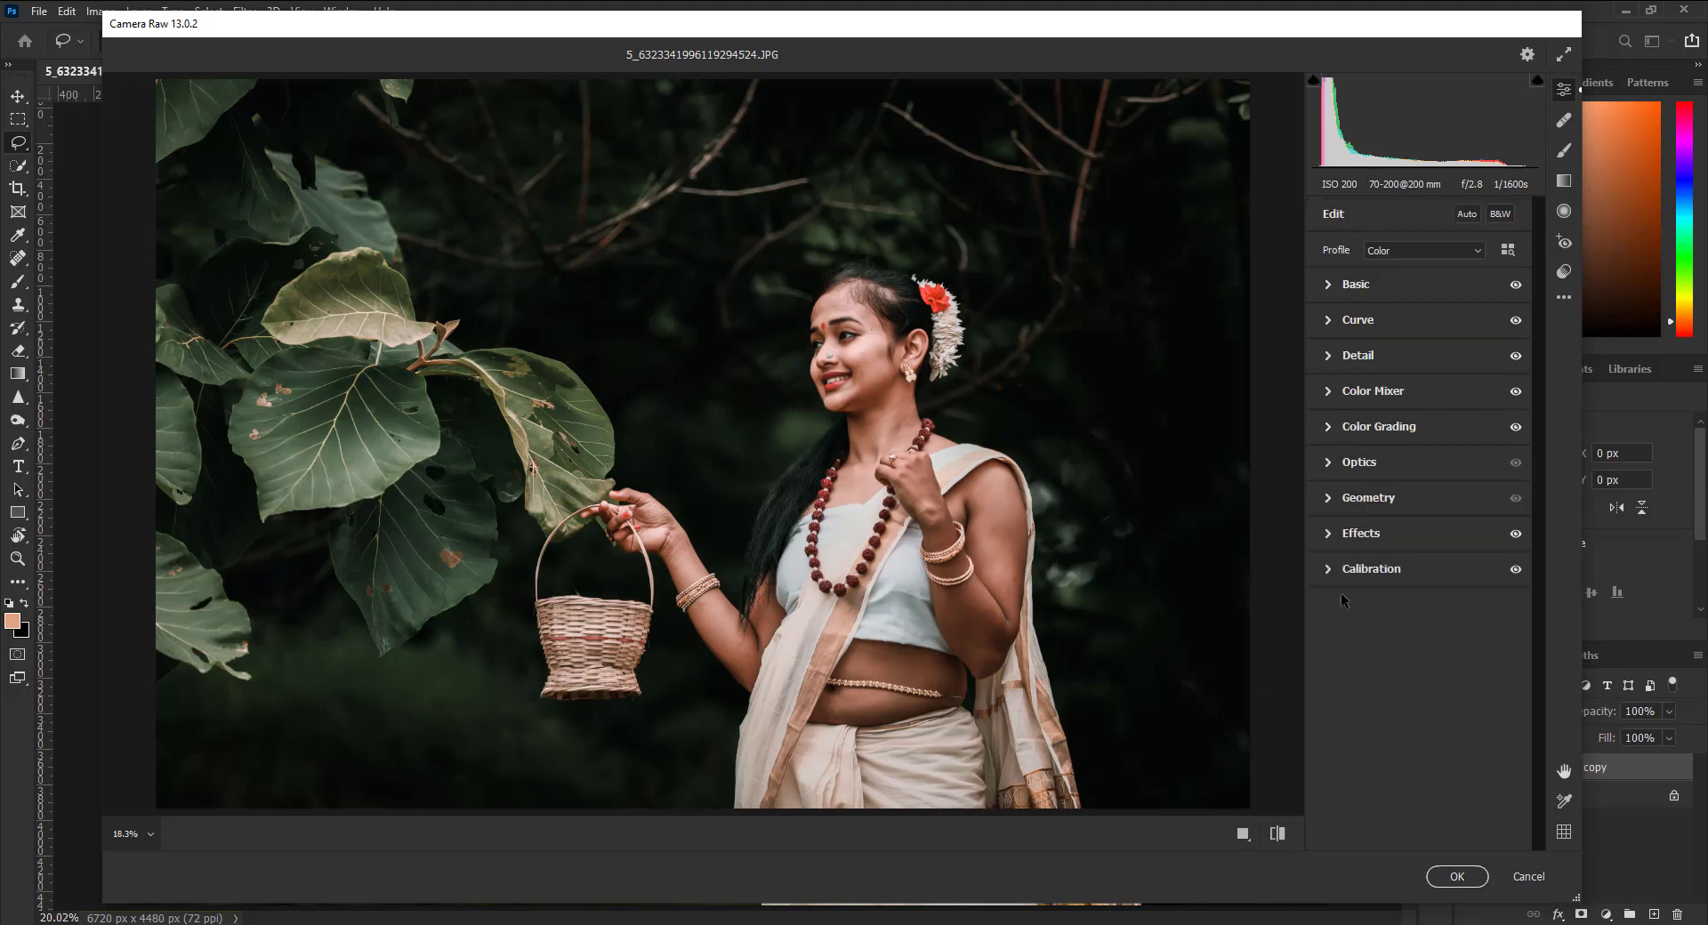
- Compare the photo with its default settings and apply the Camera Raw adjustments
click(1279, 834)
click(1278, 834)
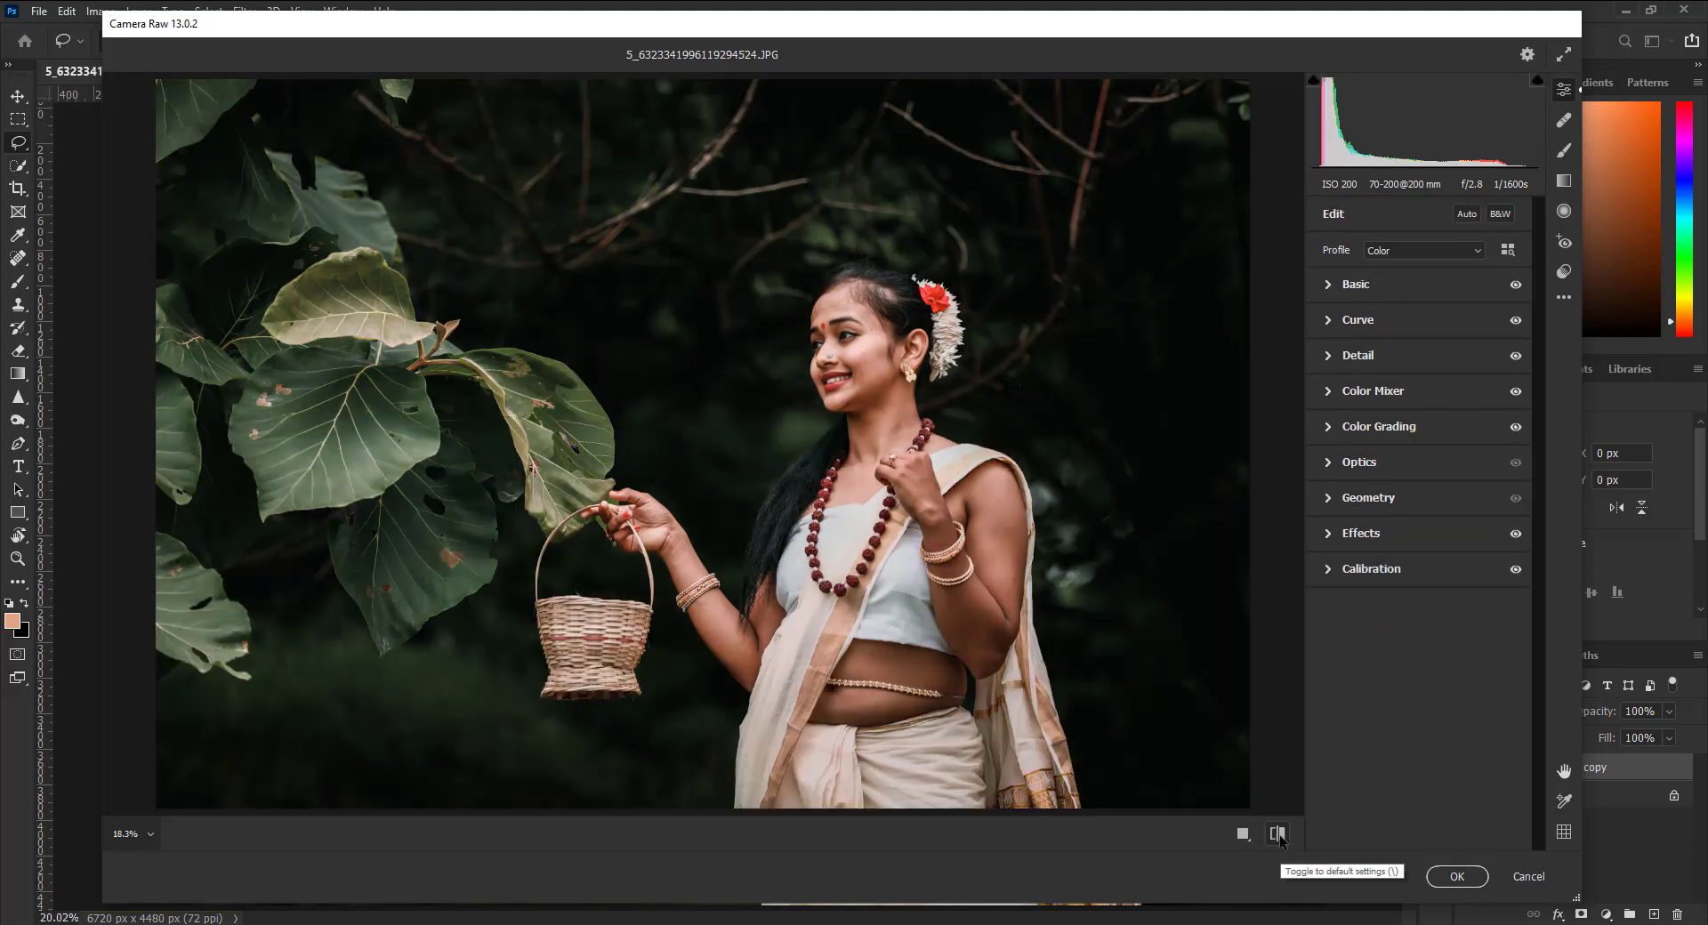
click(1454, 878)
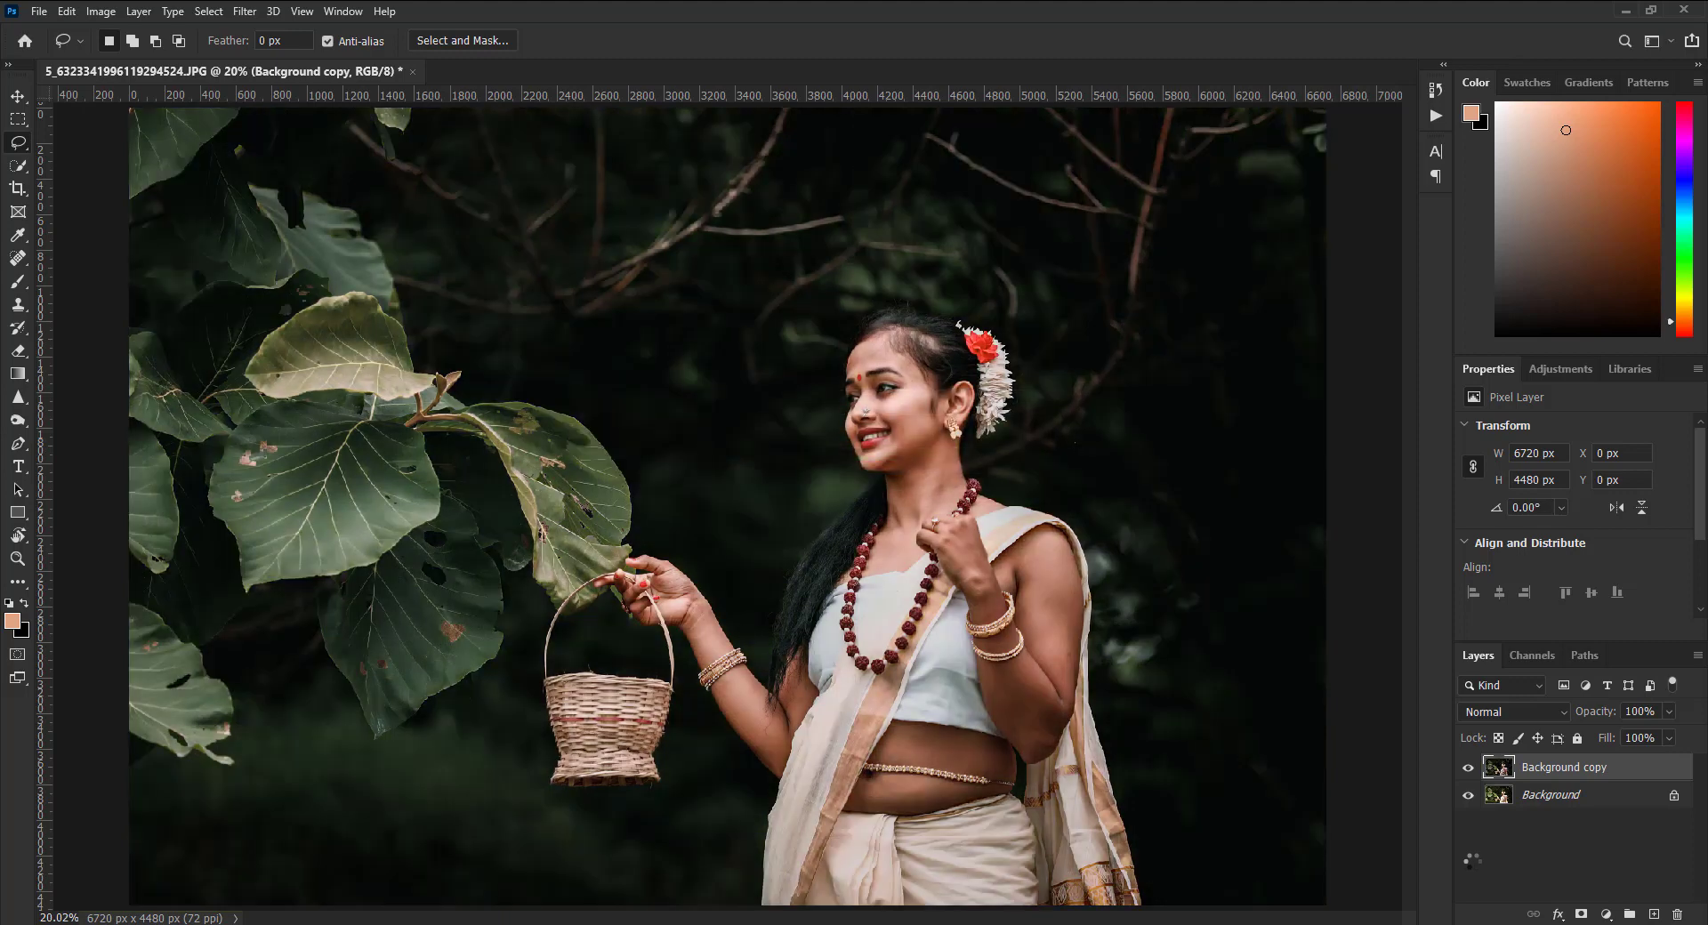
- Compare the graded photo with the original by hiding and showing the Background copy layer
click(1468, 767)
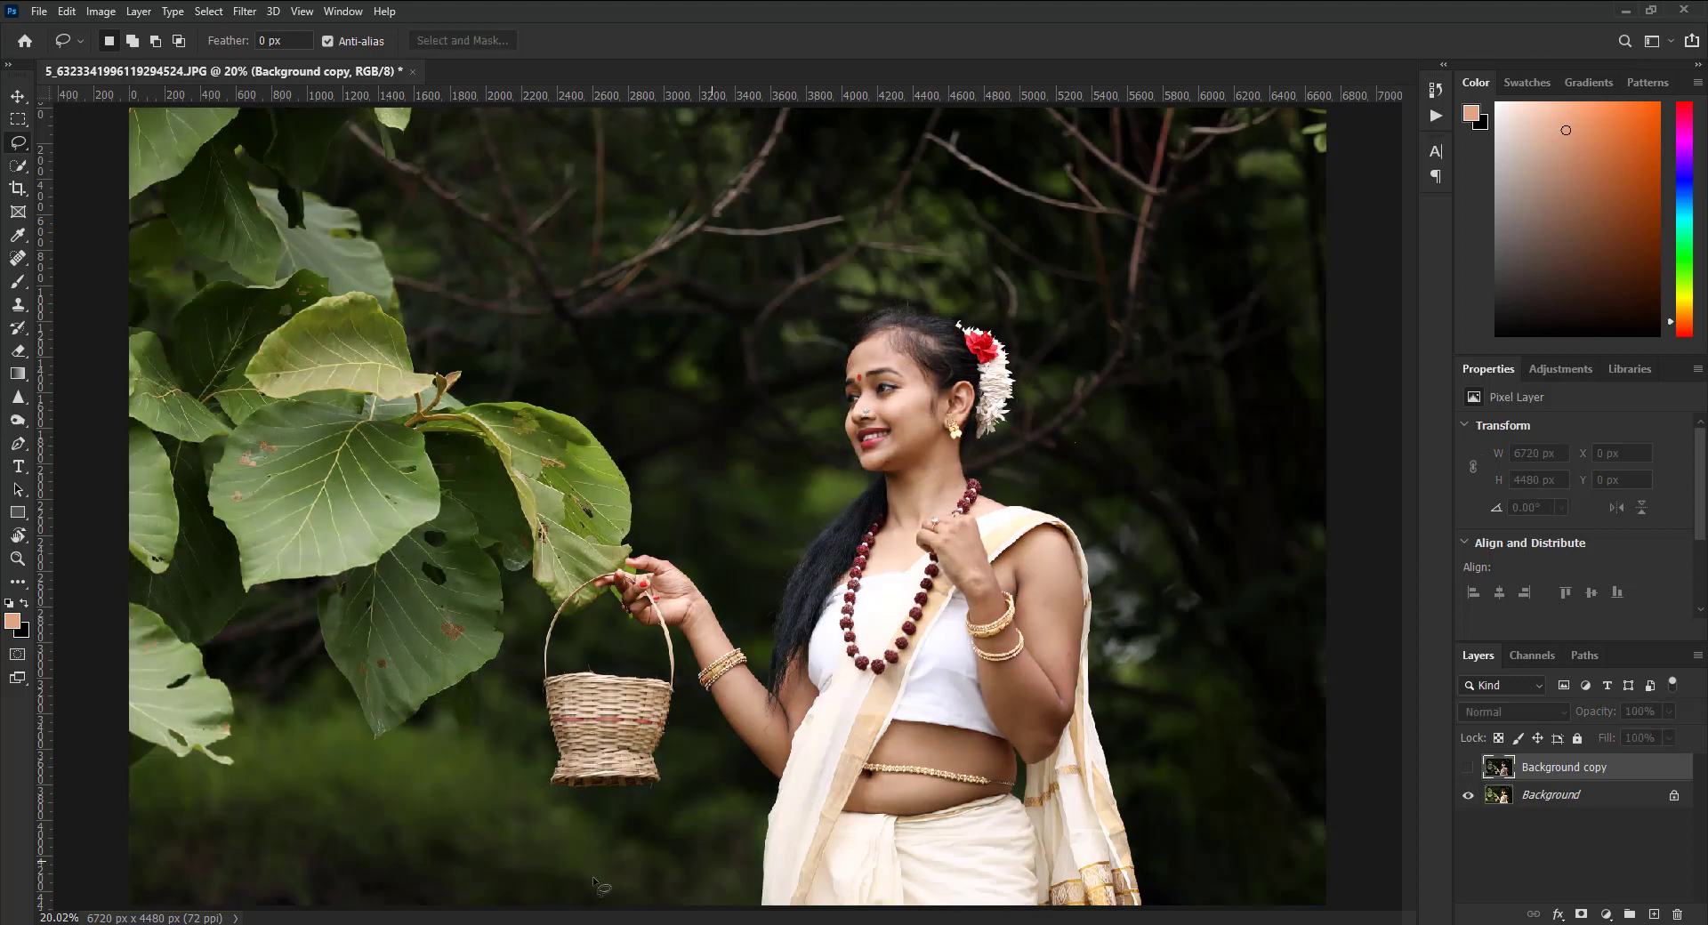
mouse_move(502, 924)
click(1468, 769)
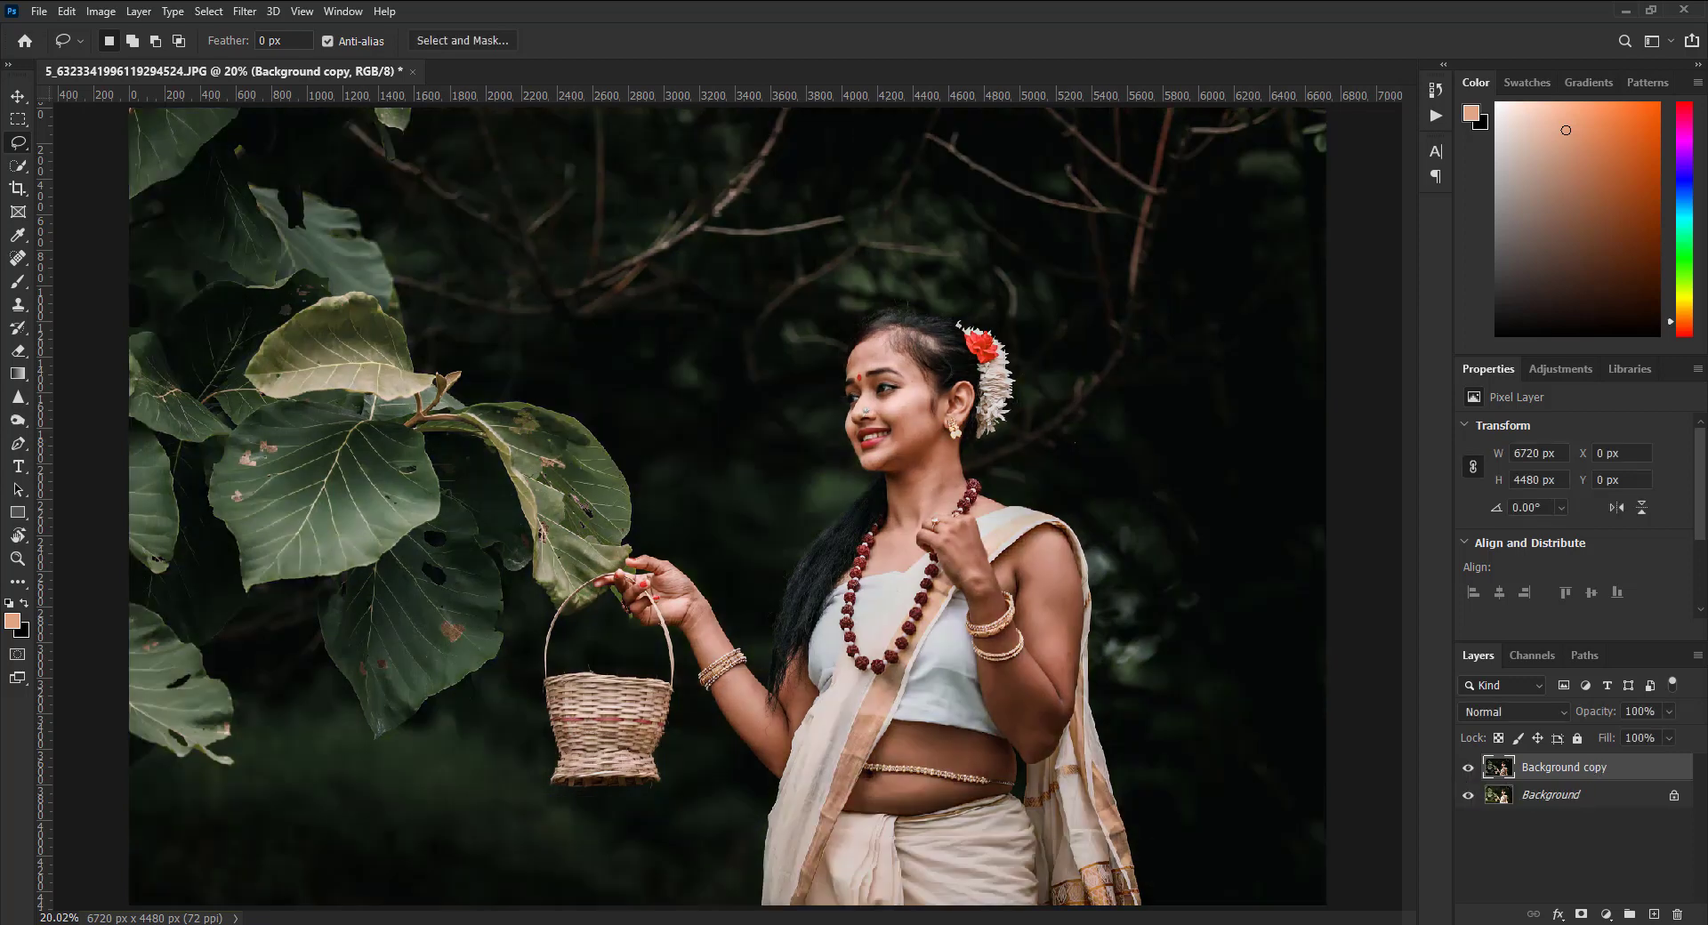
key(v)
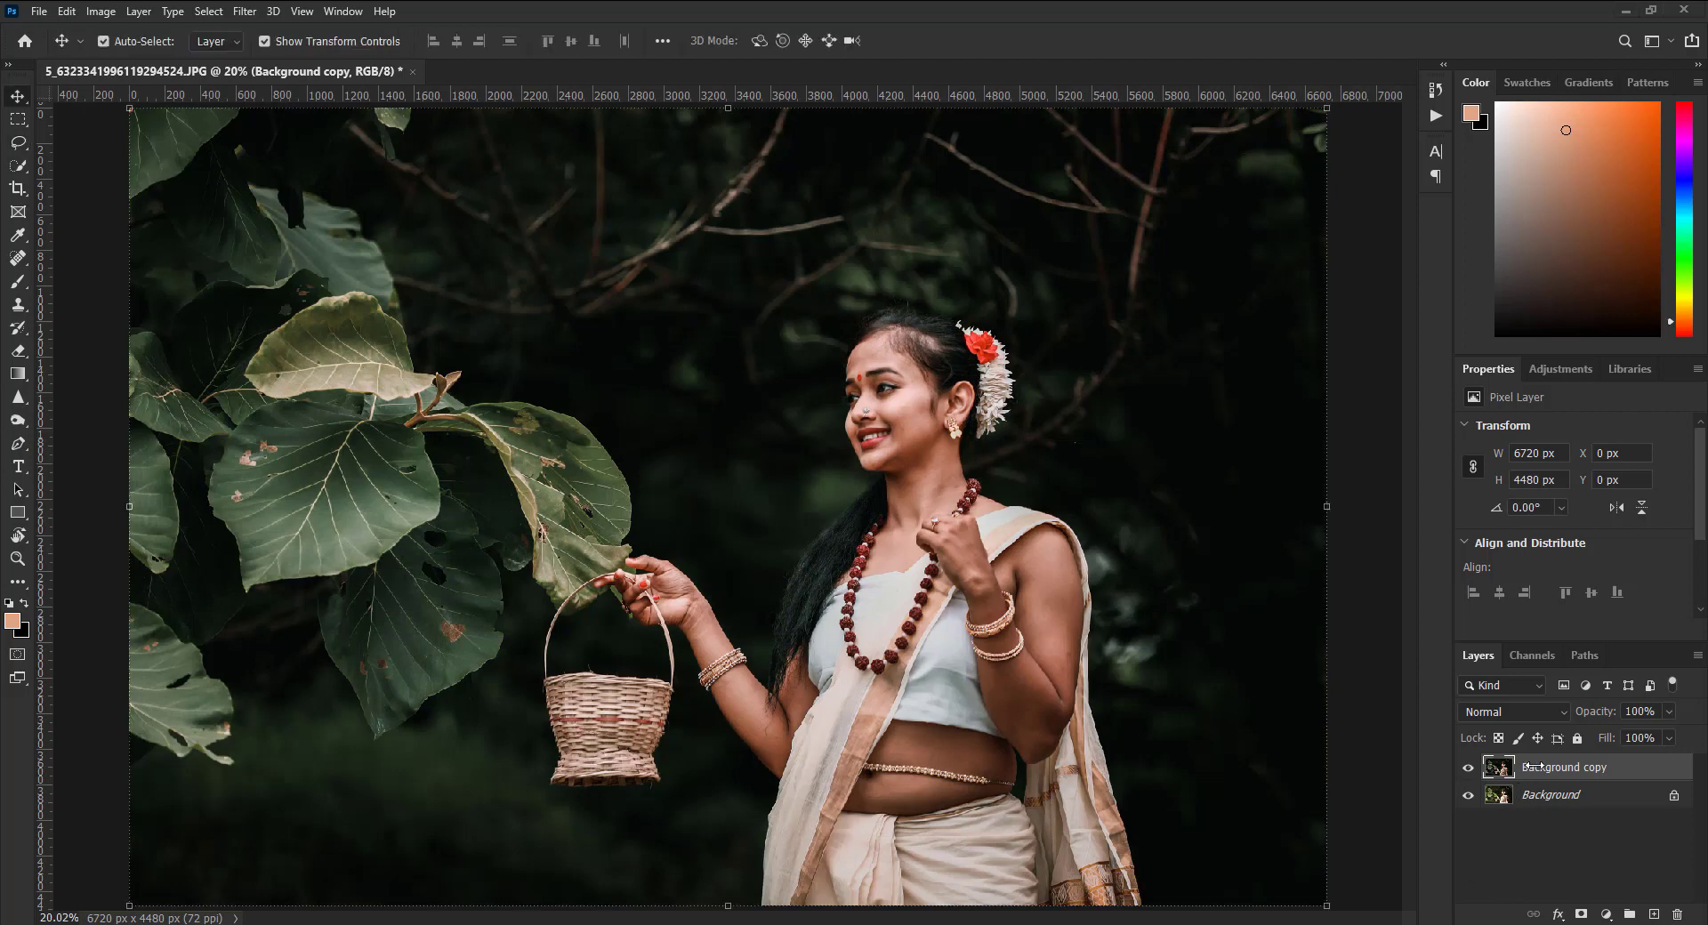
click(1469, 768)
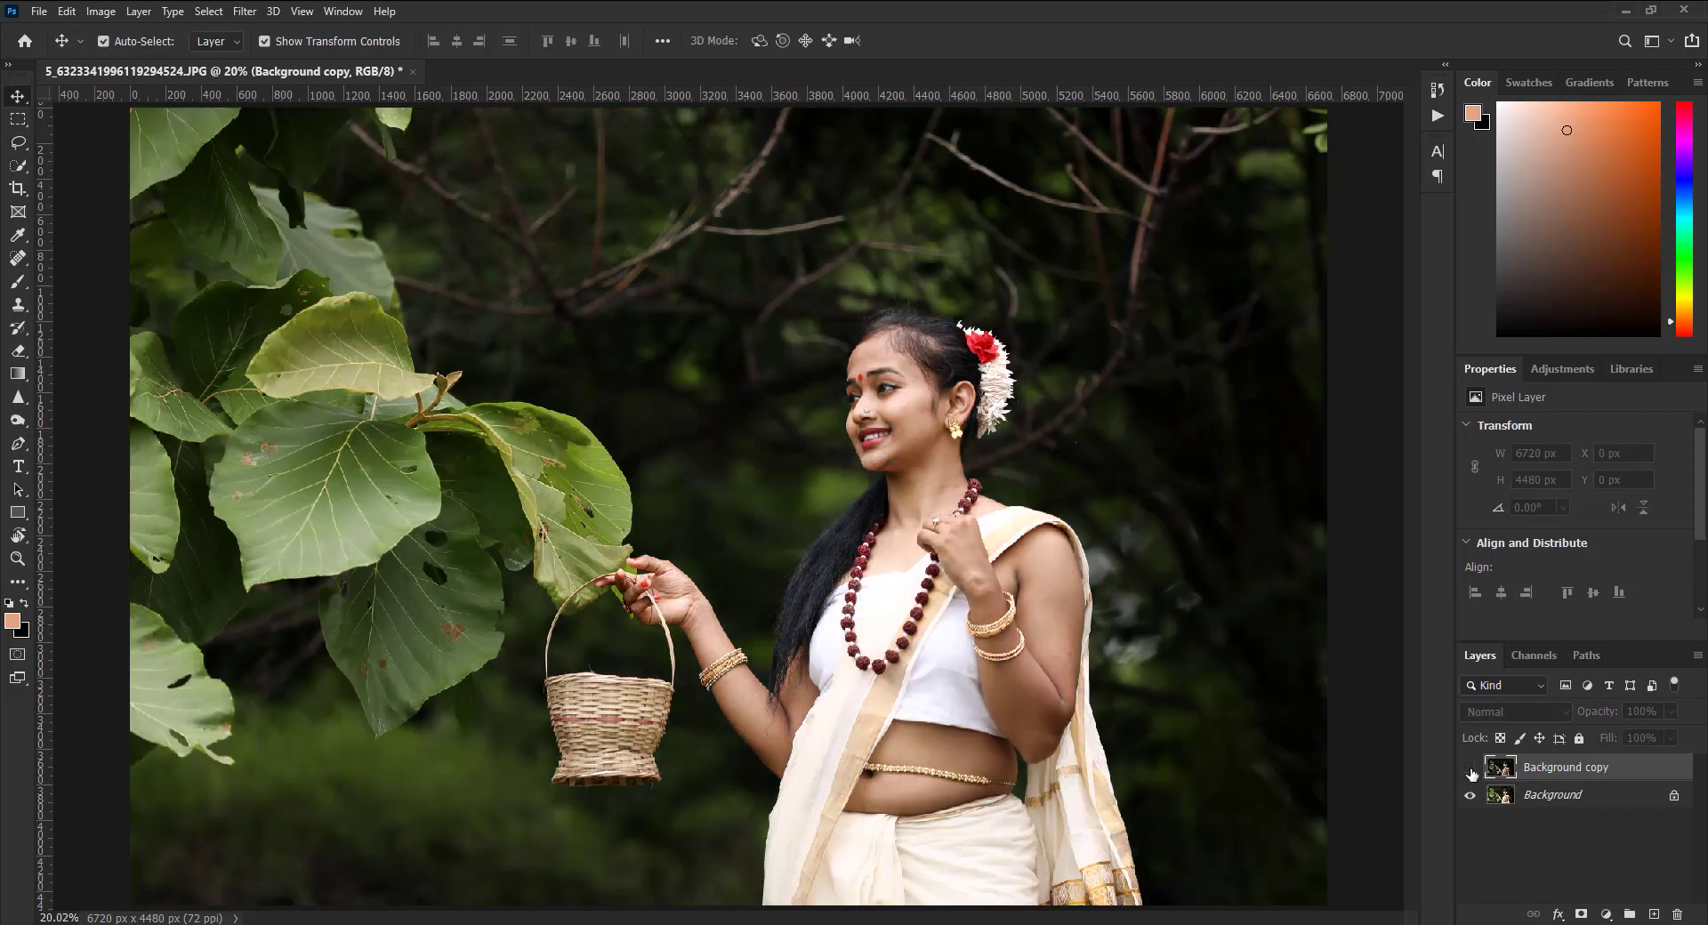
click(1470, 769)
- Merge the Background copy layer down and duplicate the resulting Background layer
right_click(1566, 782)
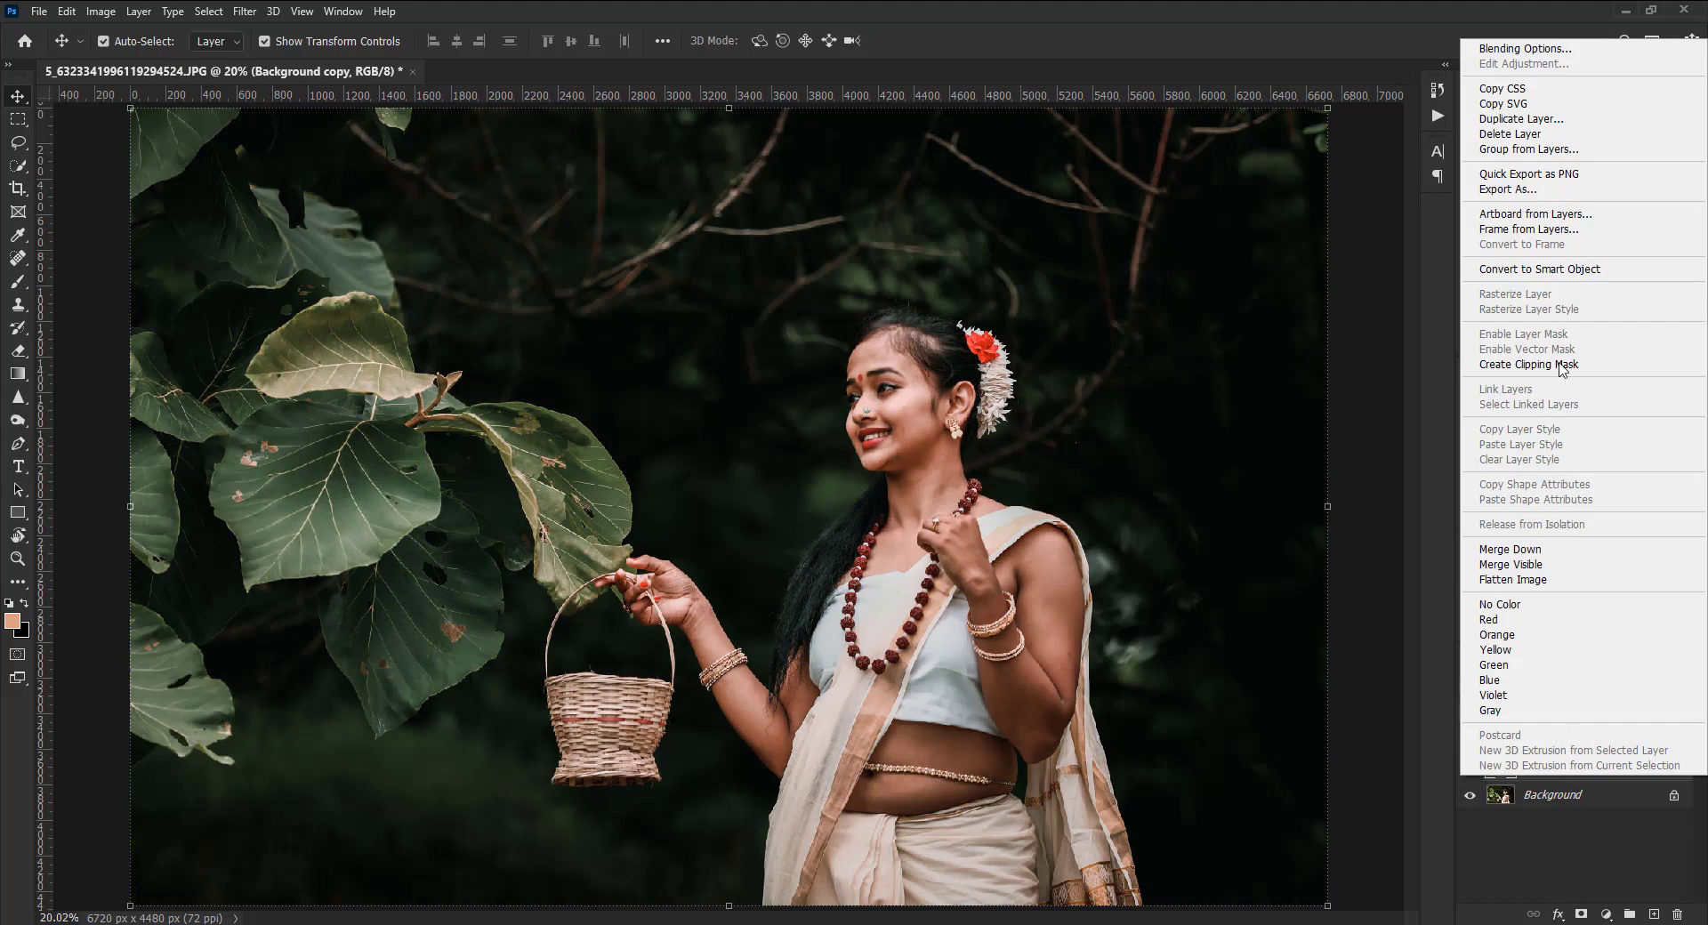
click(1531, 549)
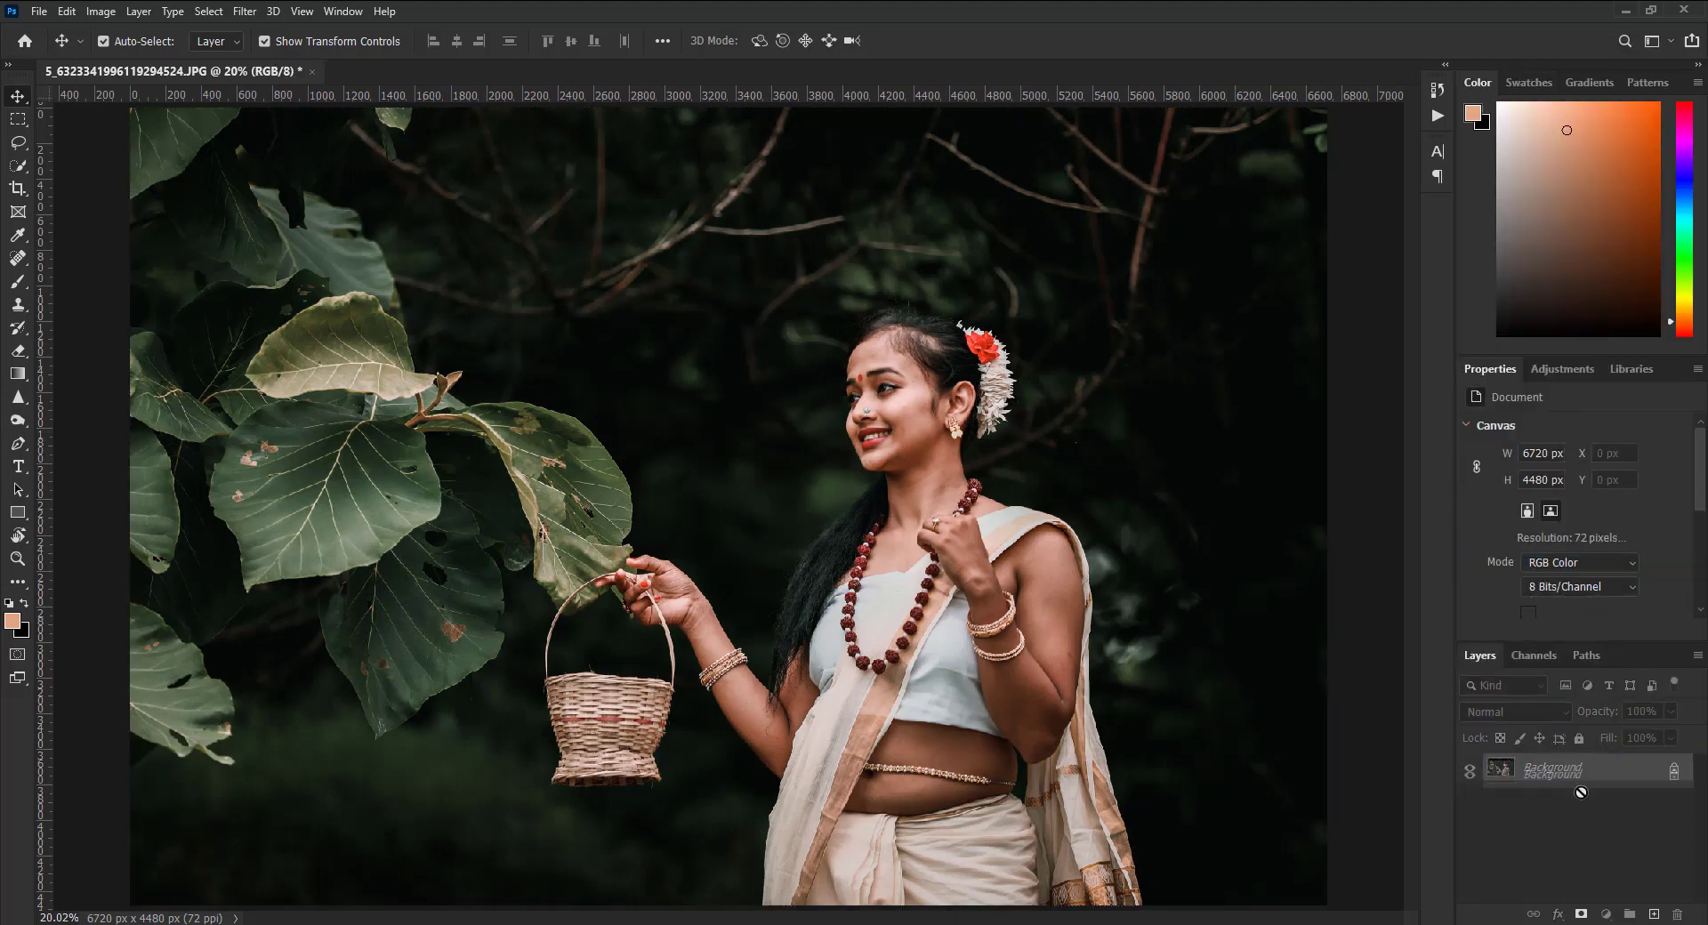
drag(1581, 791, 1654, 913)
- Brighten the midtones of the Background copy with a Curves point at input 122 and output 132
click(101, 11)
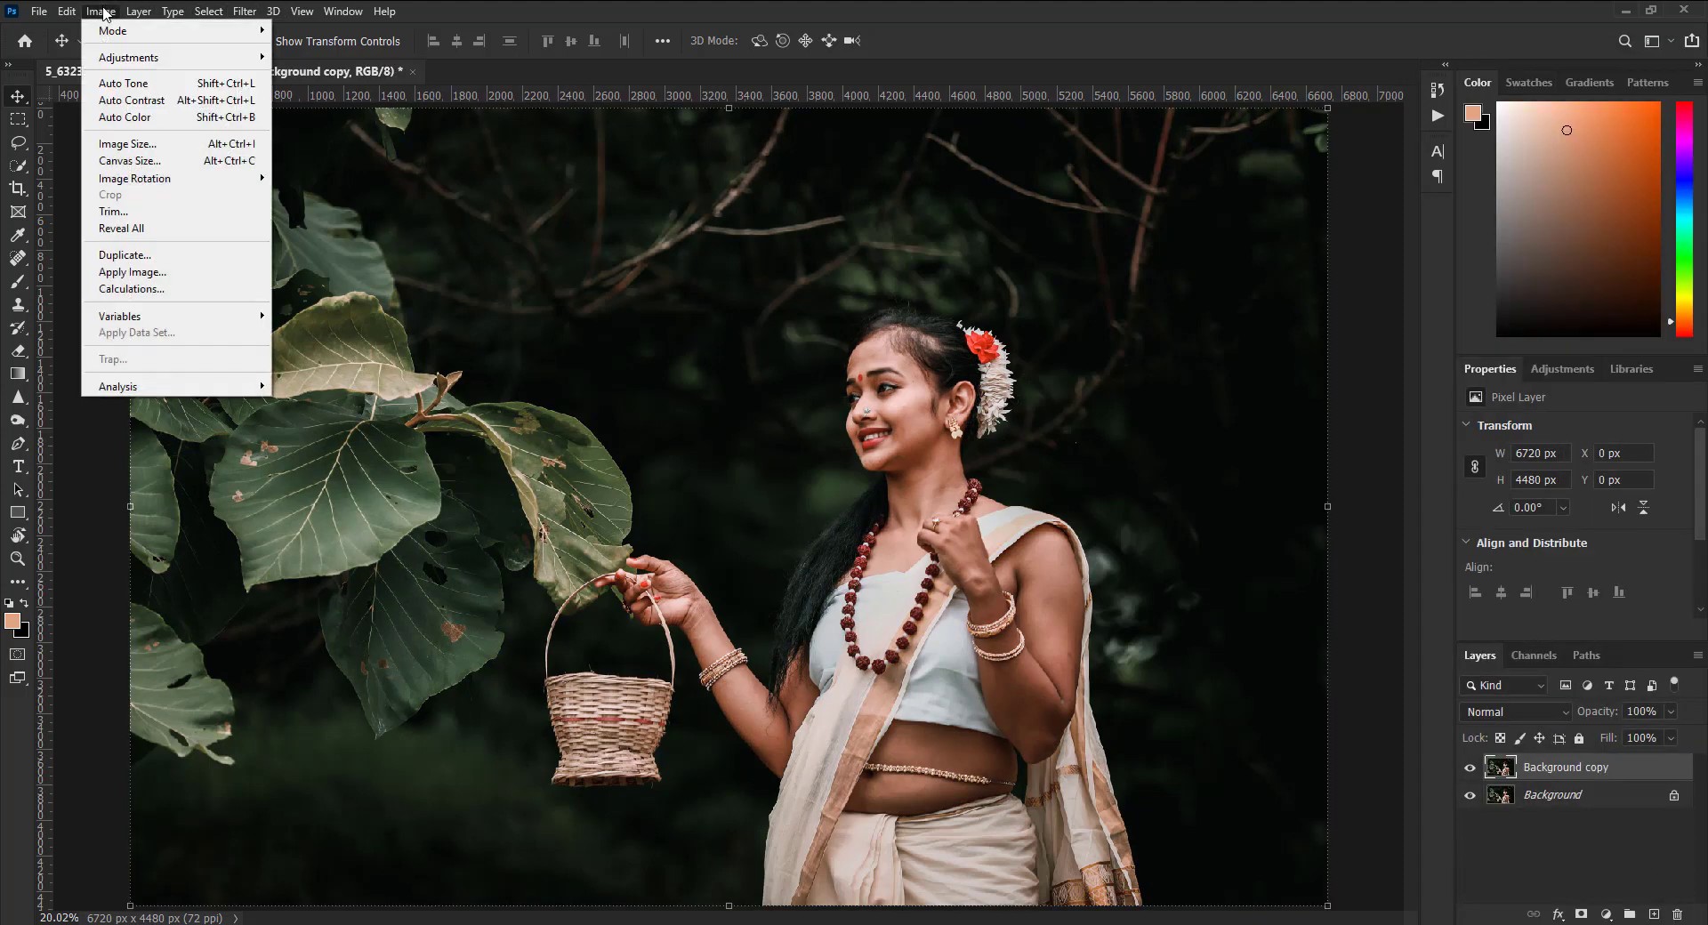
mouse_move(133, 57)
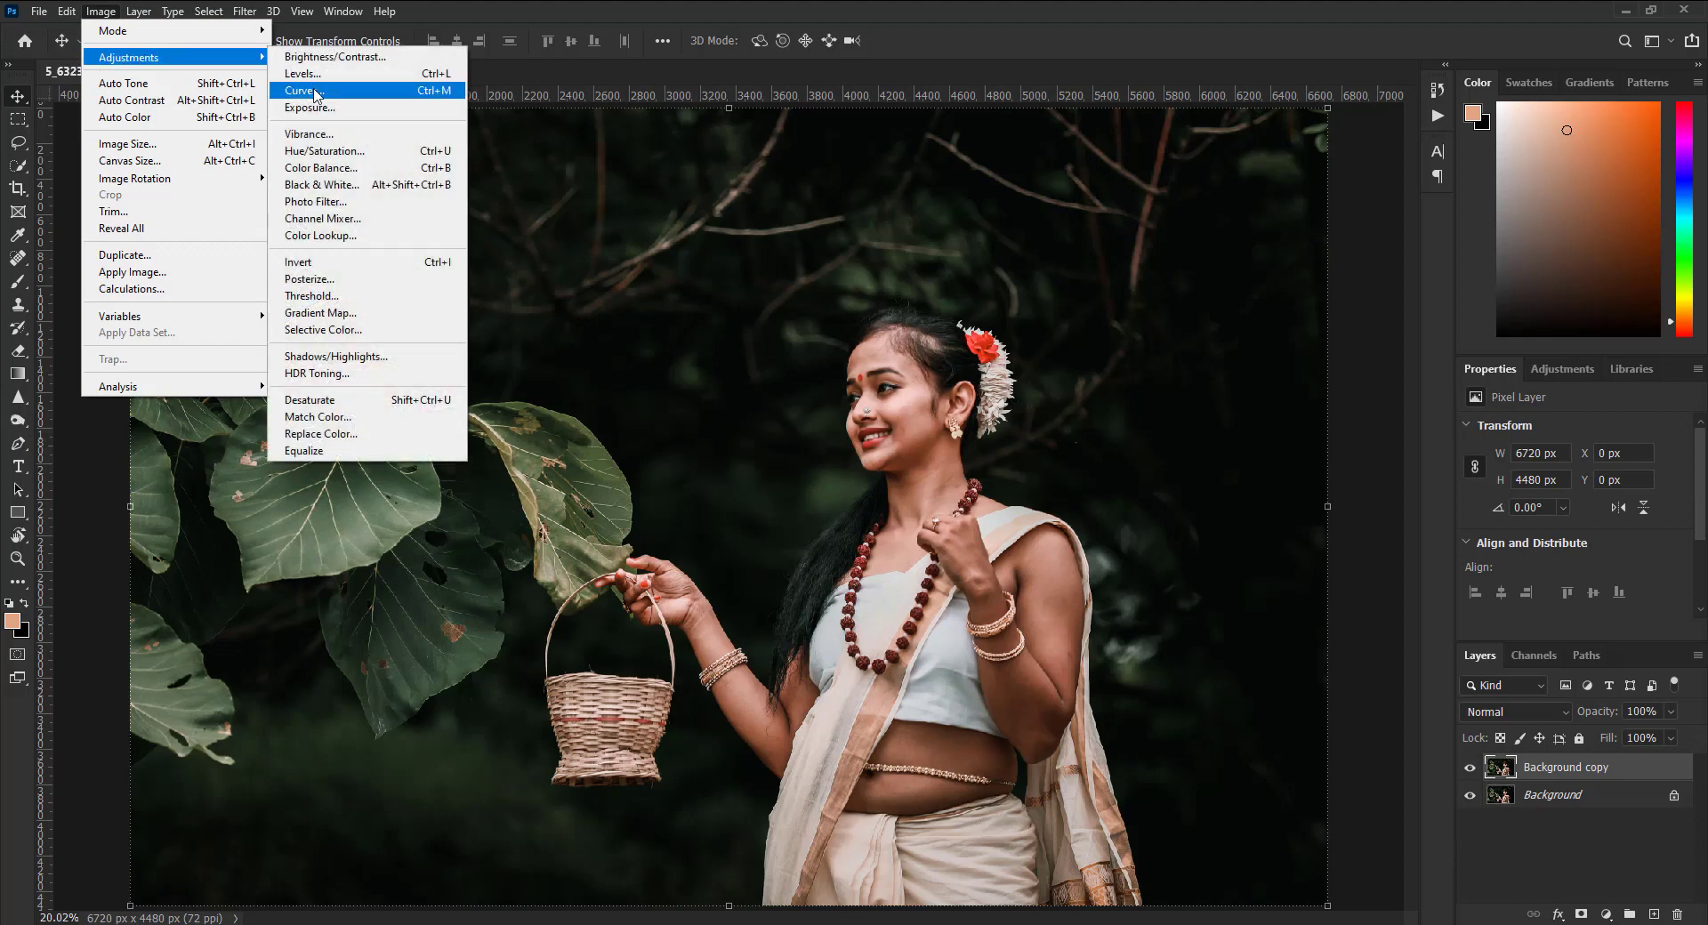
click(315, 93)
click(1136, 544)
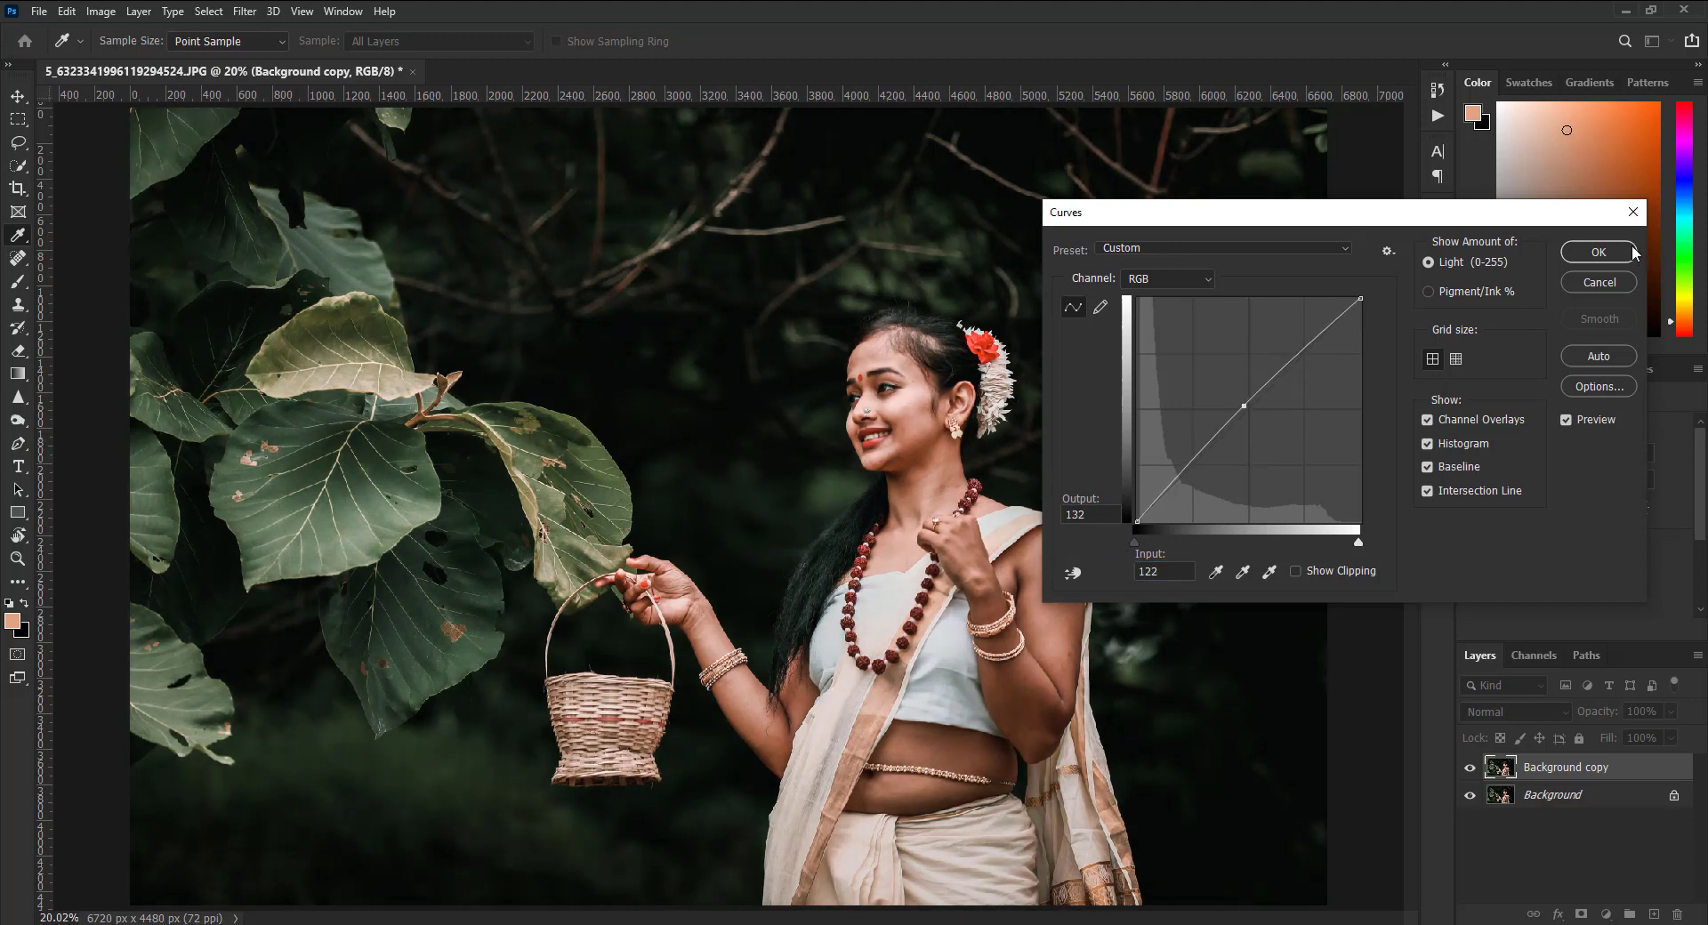
click(1598, 252)
- Apply Levels to the Background copy with shadow input 2, midtones about 1.08 and highlight input 253
click(101, 11)
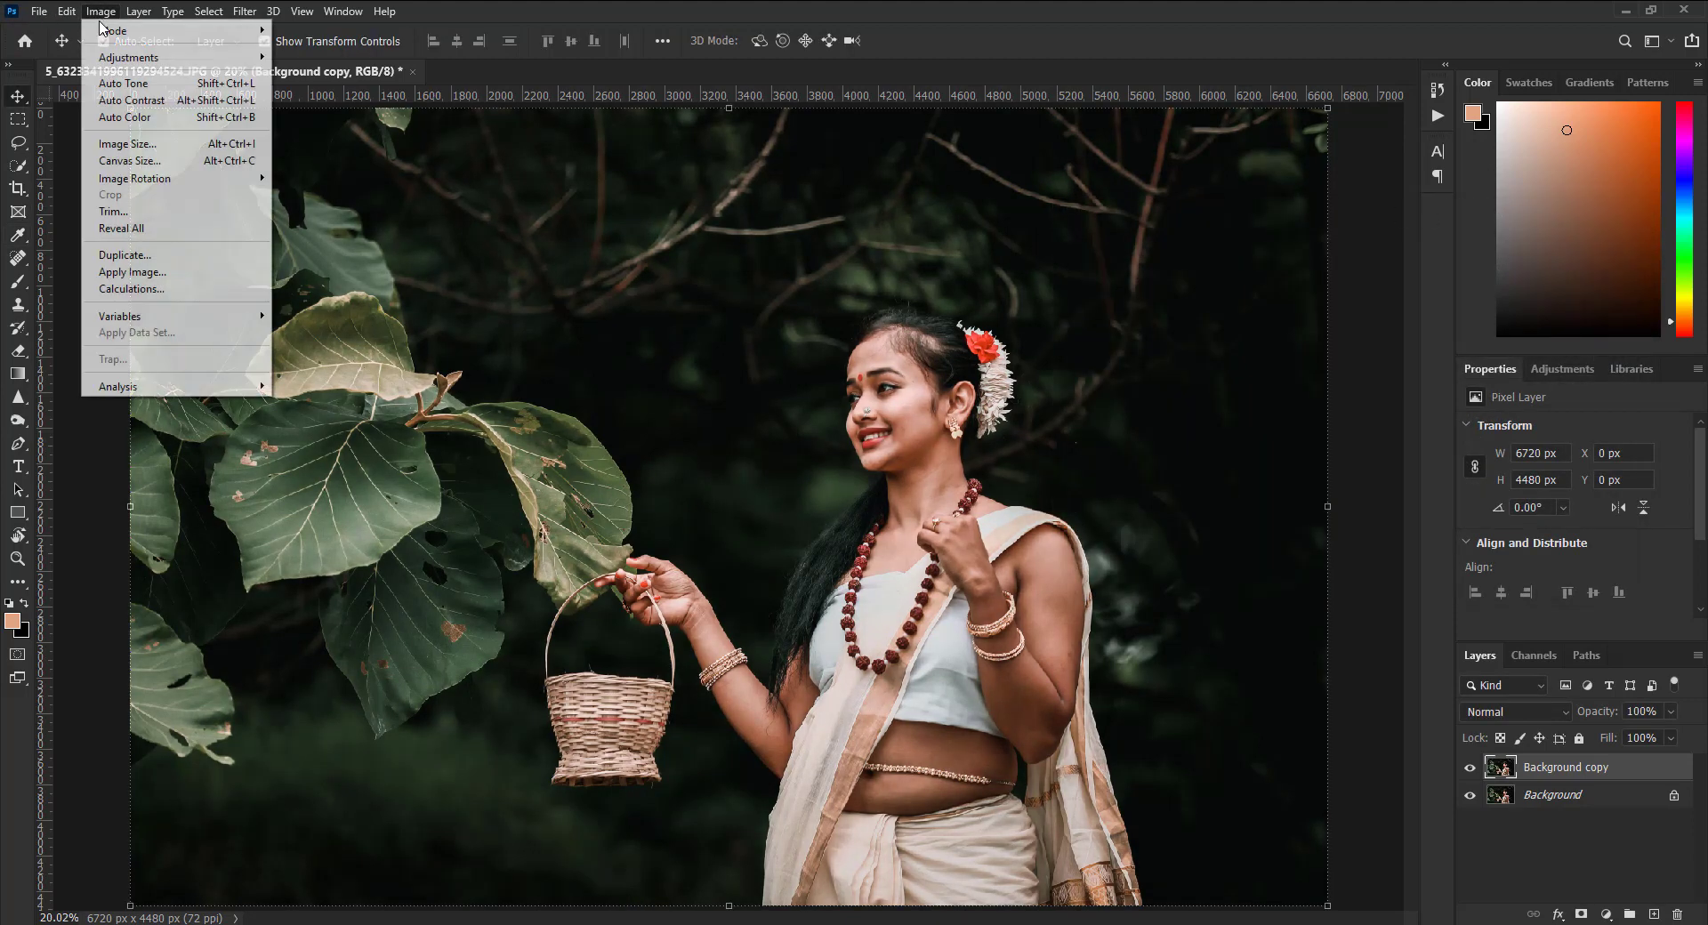
mouse_move(120, 59)
click(330, 73)
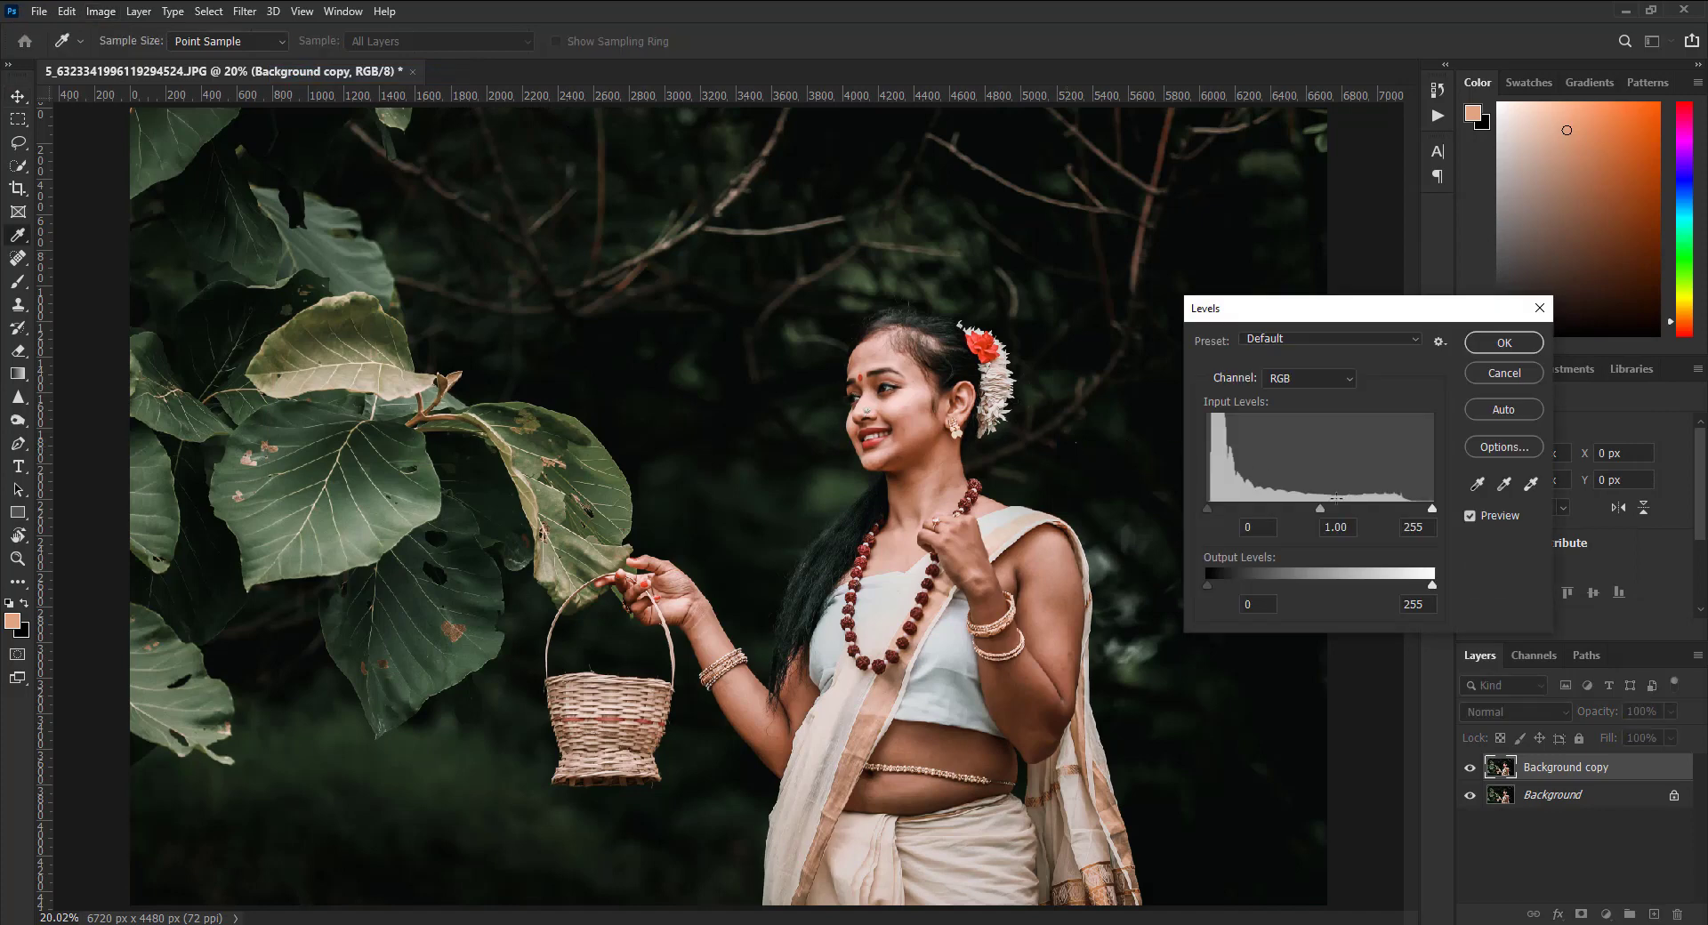
drag(1322, 506, 1311, 510)
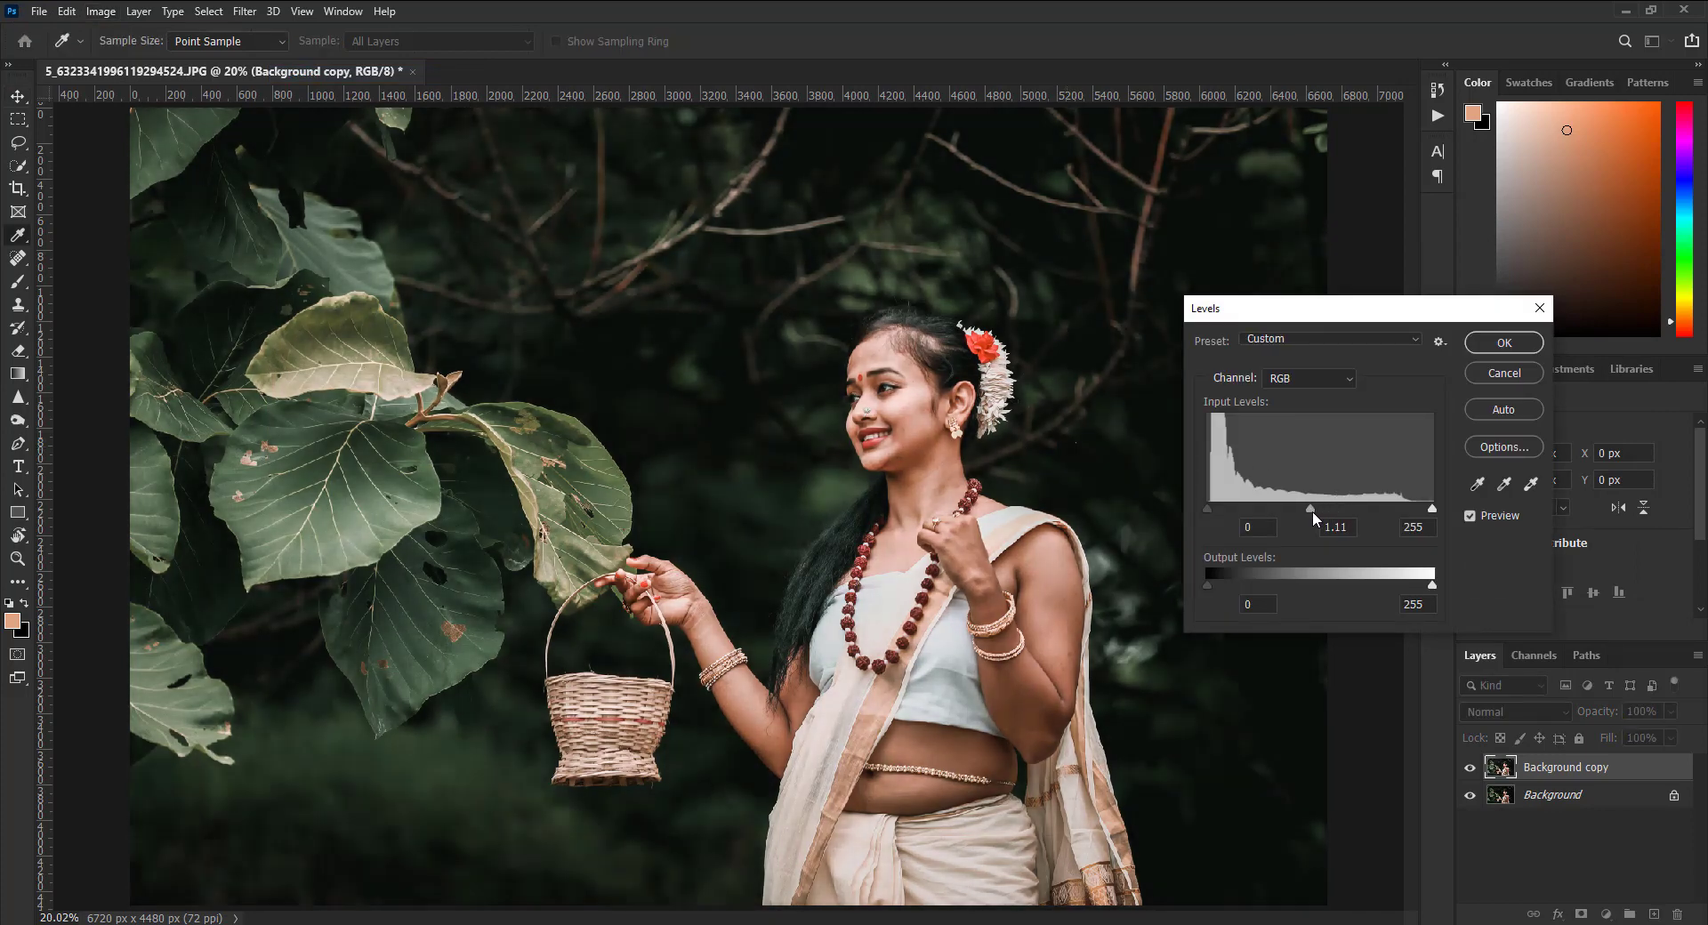
drag(1432, 509, 1430, 511)
drag(1208, 505, 1213, 507)
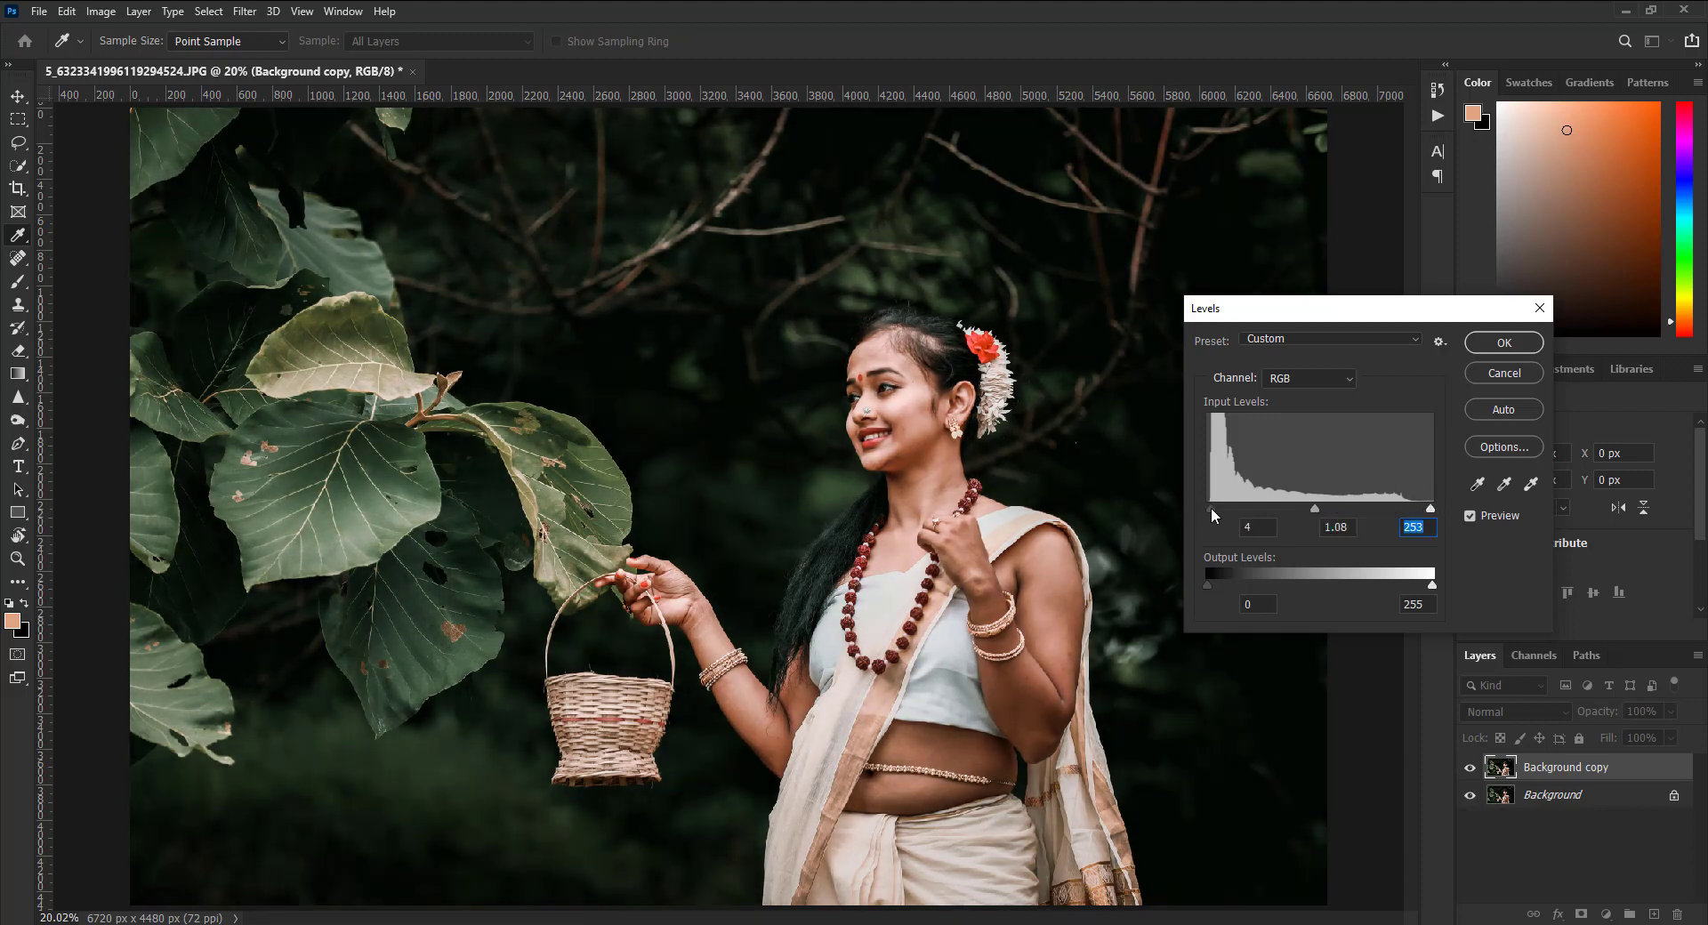
click(1210, 508)
text(2)
key(Return)
key(v)
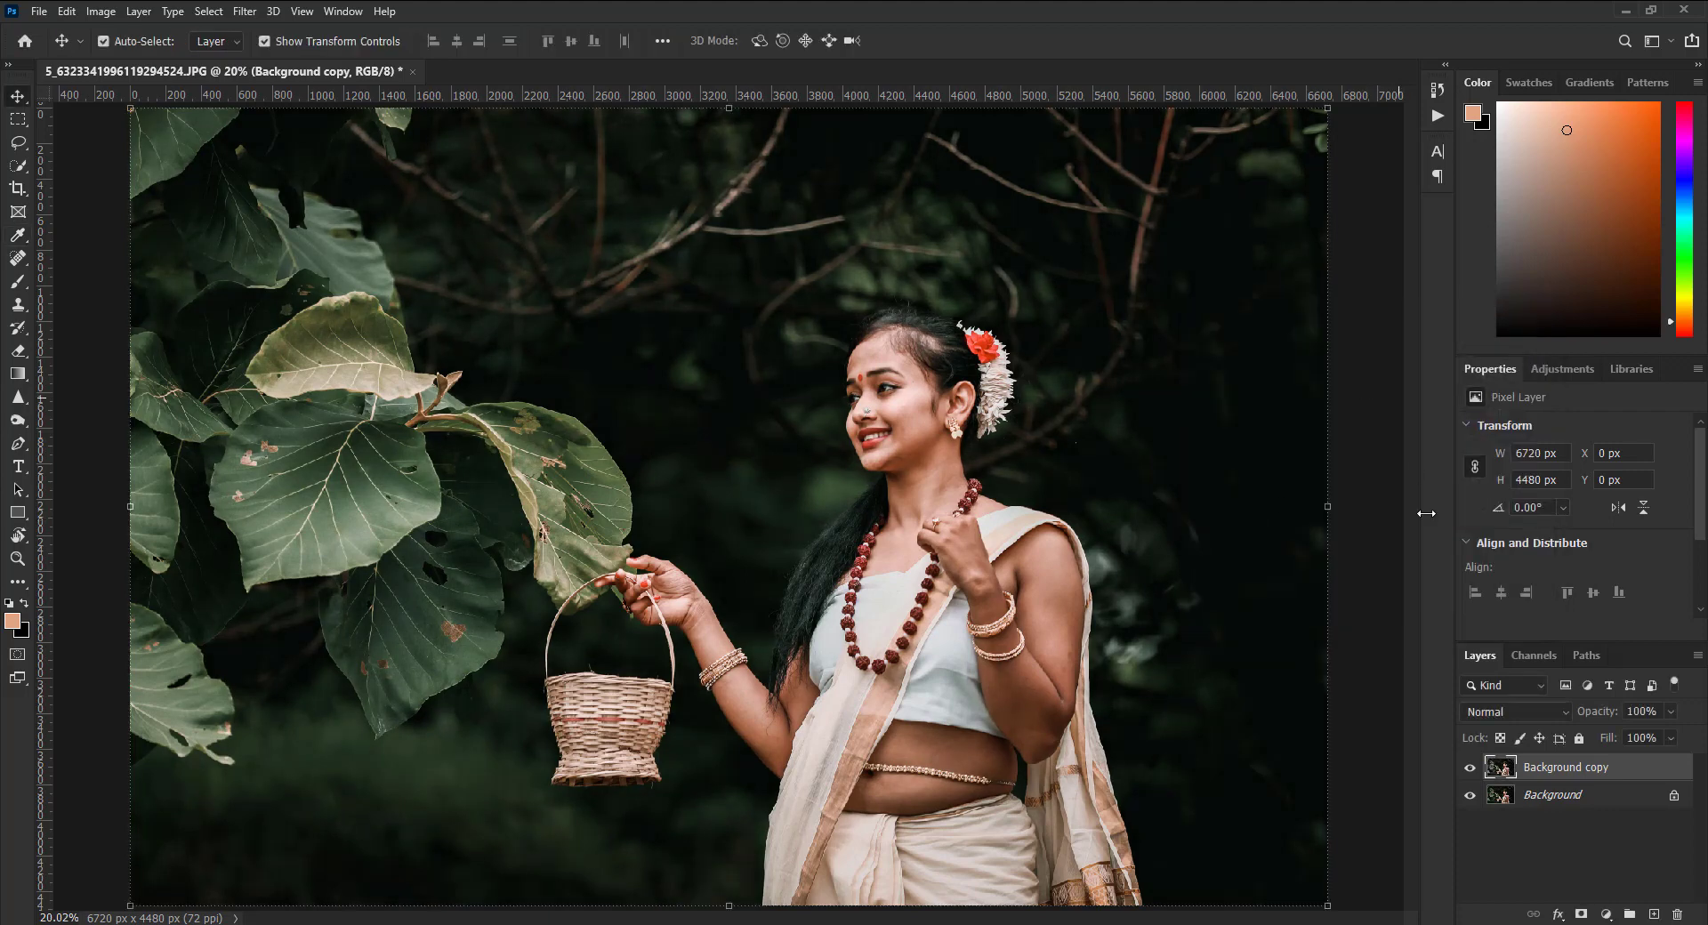
- Merge the Background copy down into the Background and duplicate the merged layer
right_click(1570, 771)
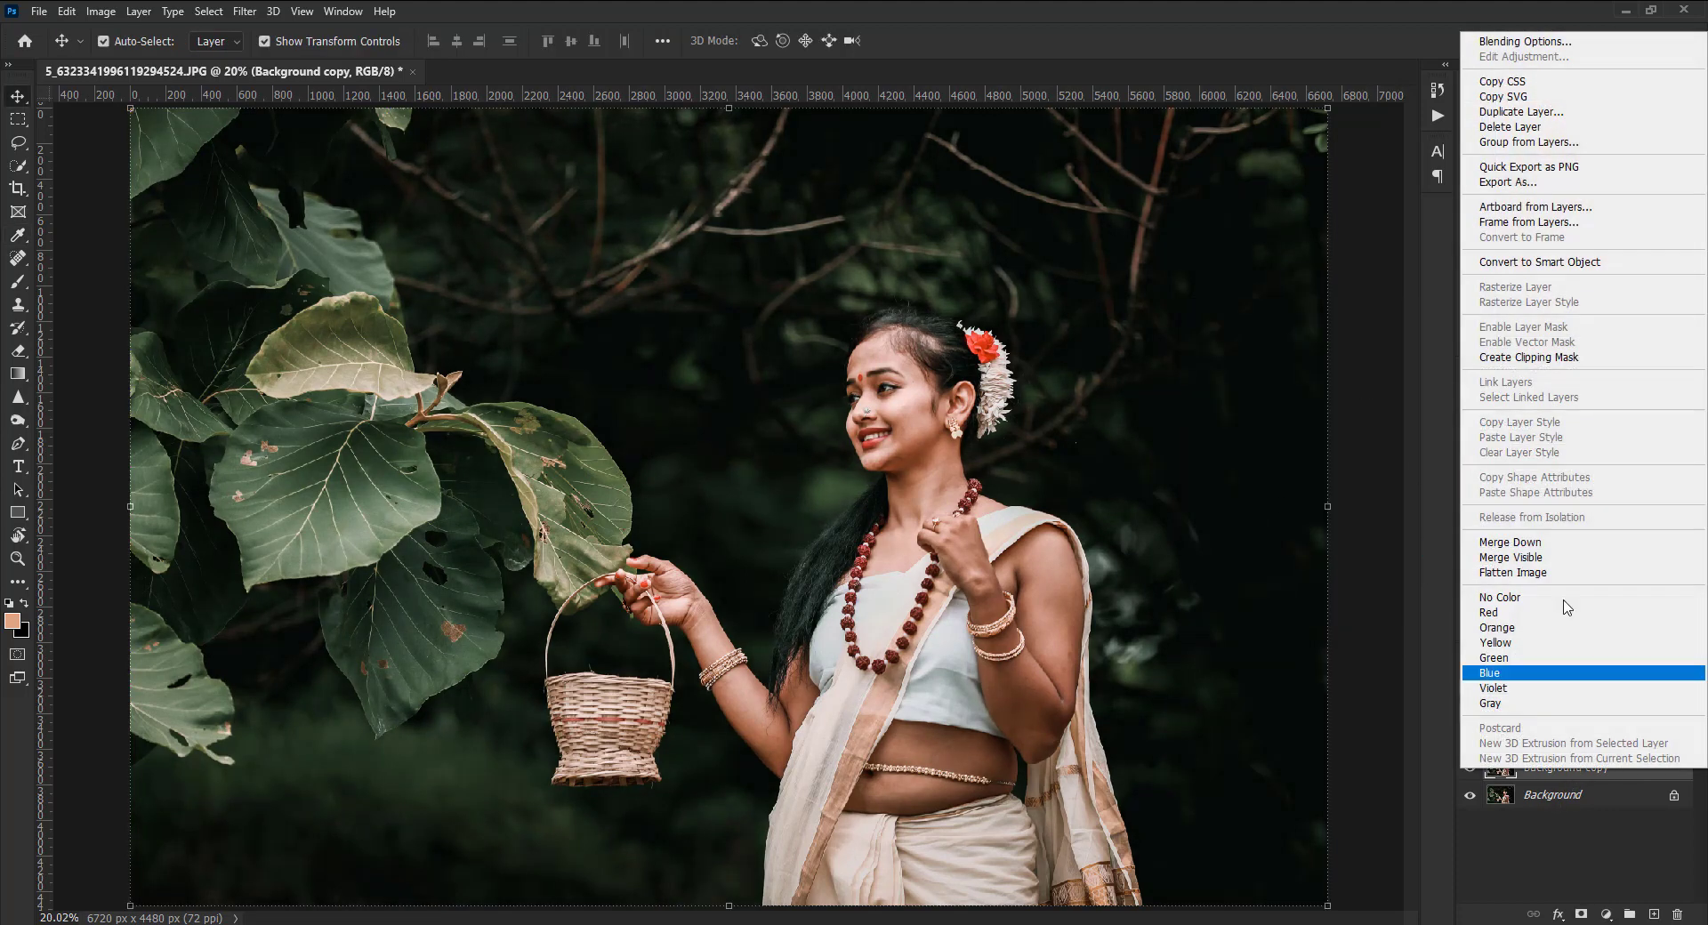
click(1551, 541)
drag(1559, 769, 1653, 914)
- Add a Color Balance adjustment layer and shift its Shadows toward blue by +7
click(1573, 365)
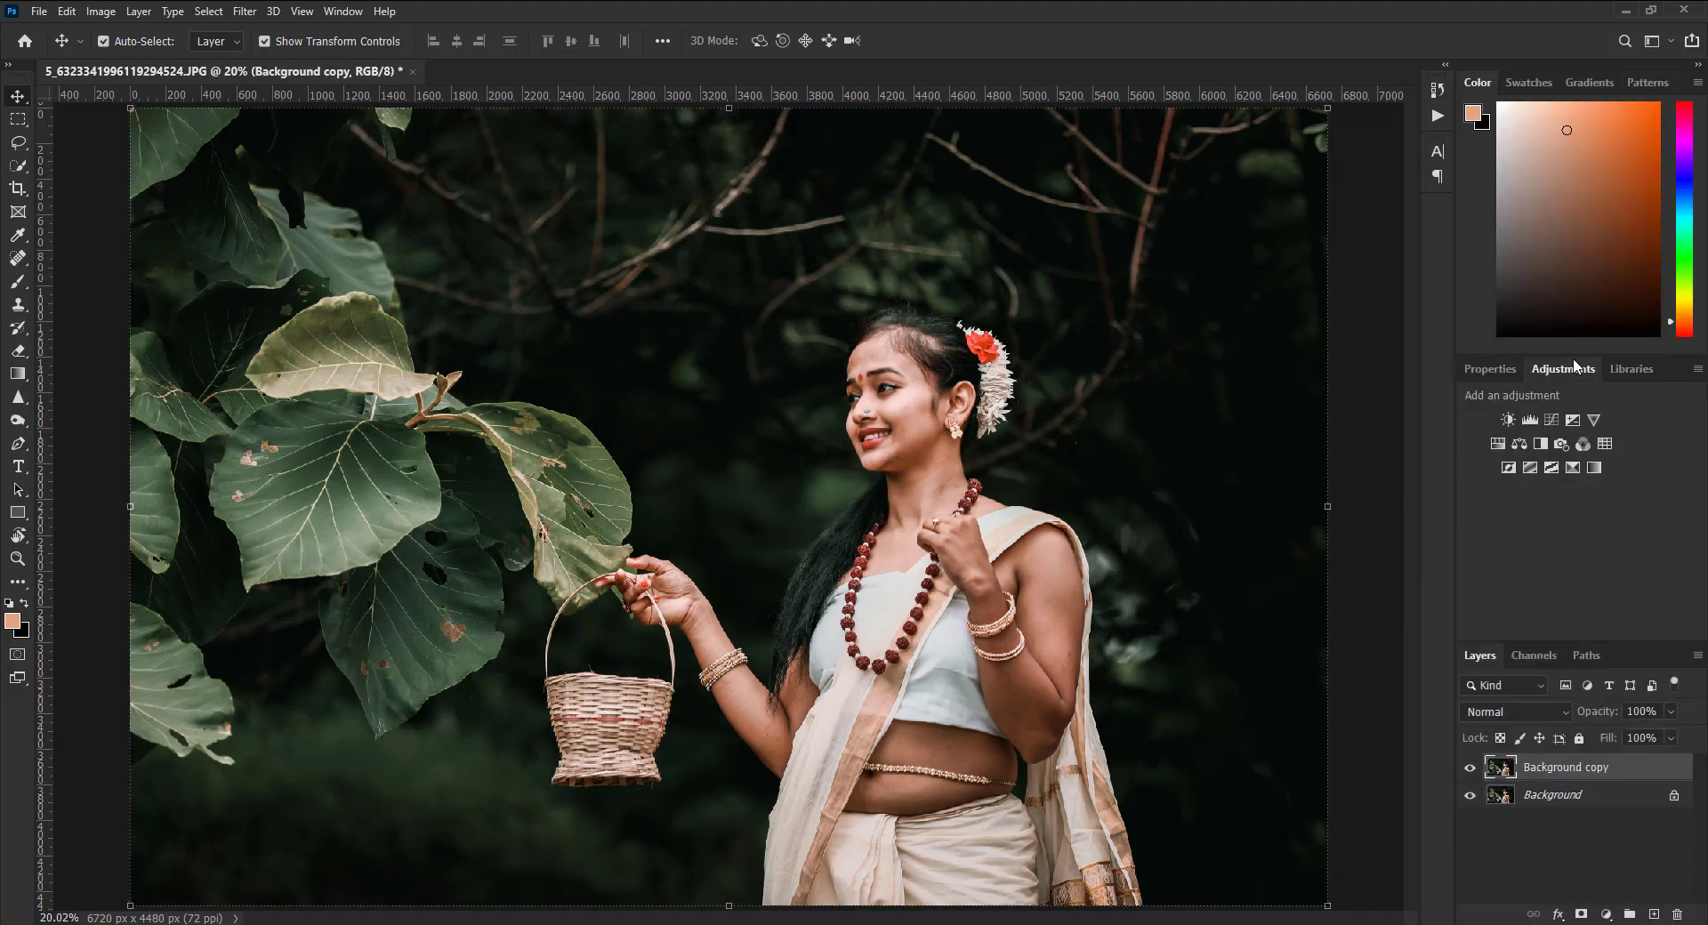
click(1519, 443)
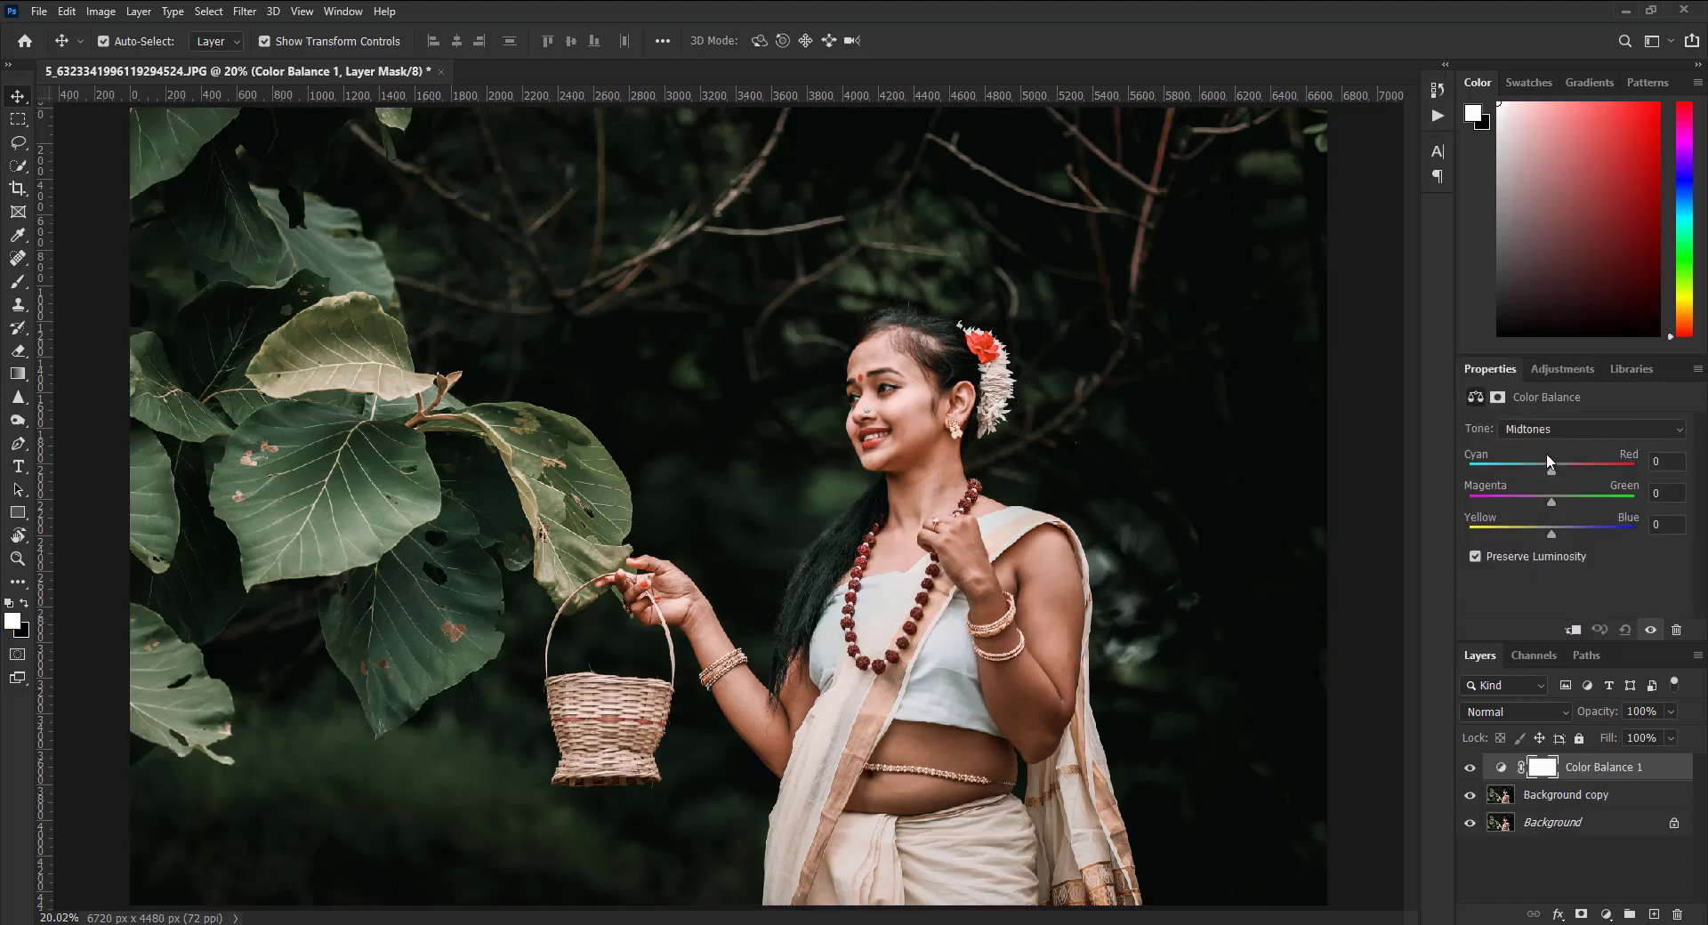
click(1563, 432)
click(1550, 446)
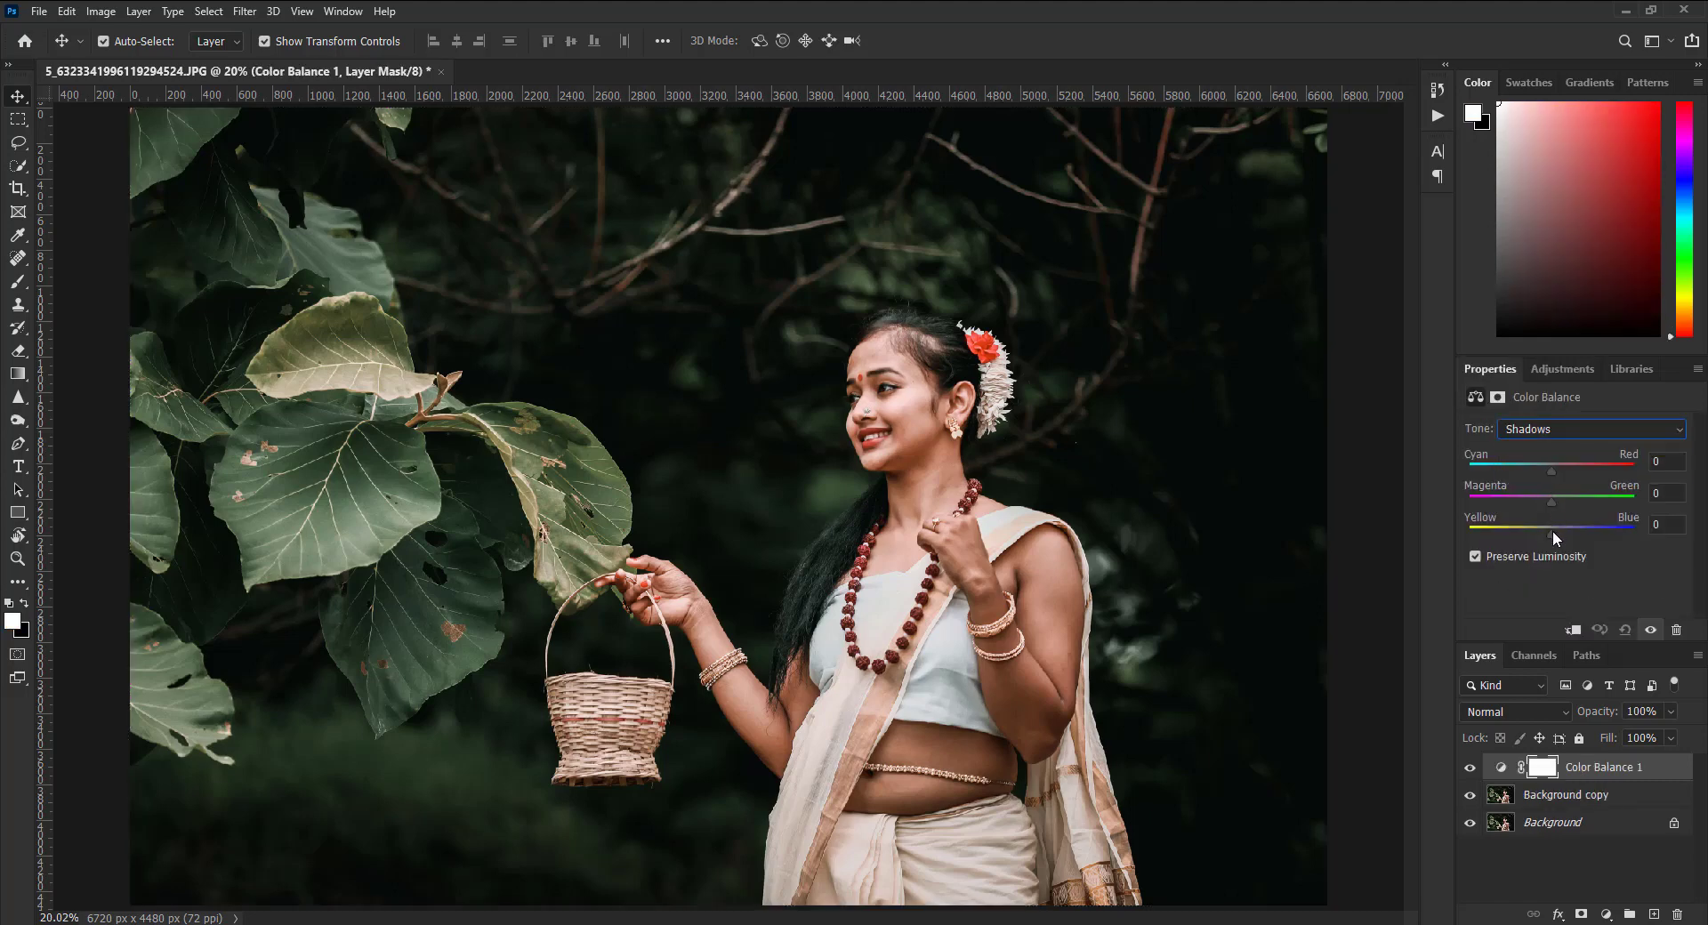
drag(1555, 531, 1559, 531)
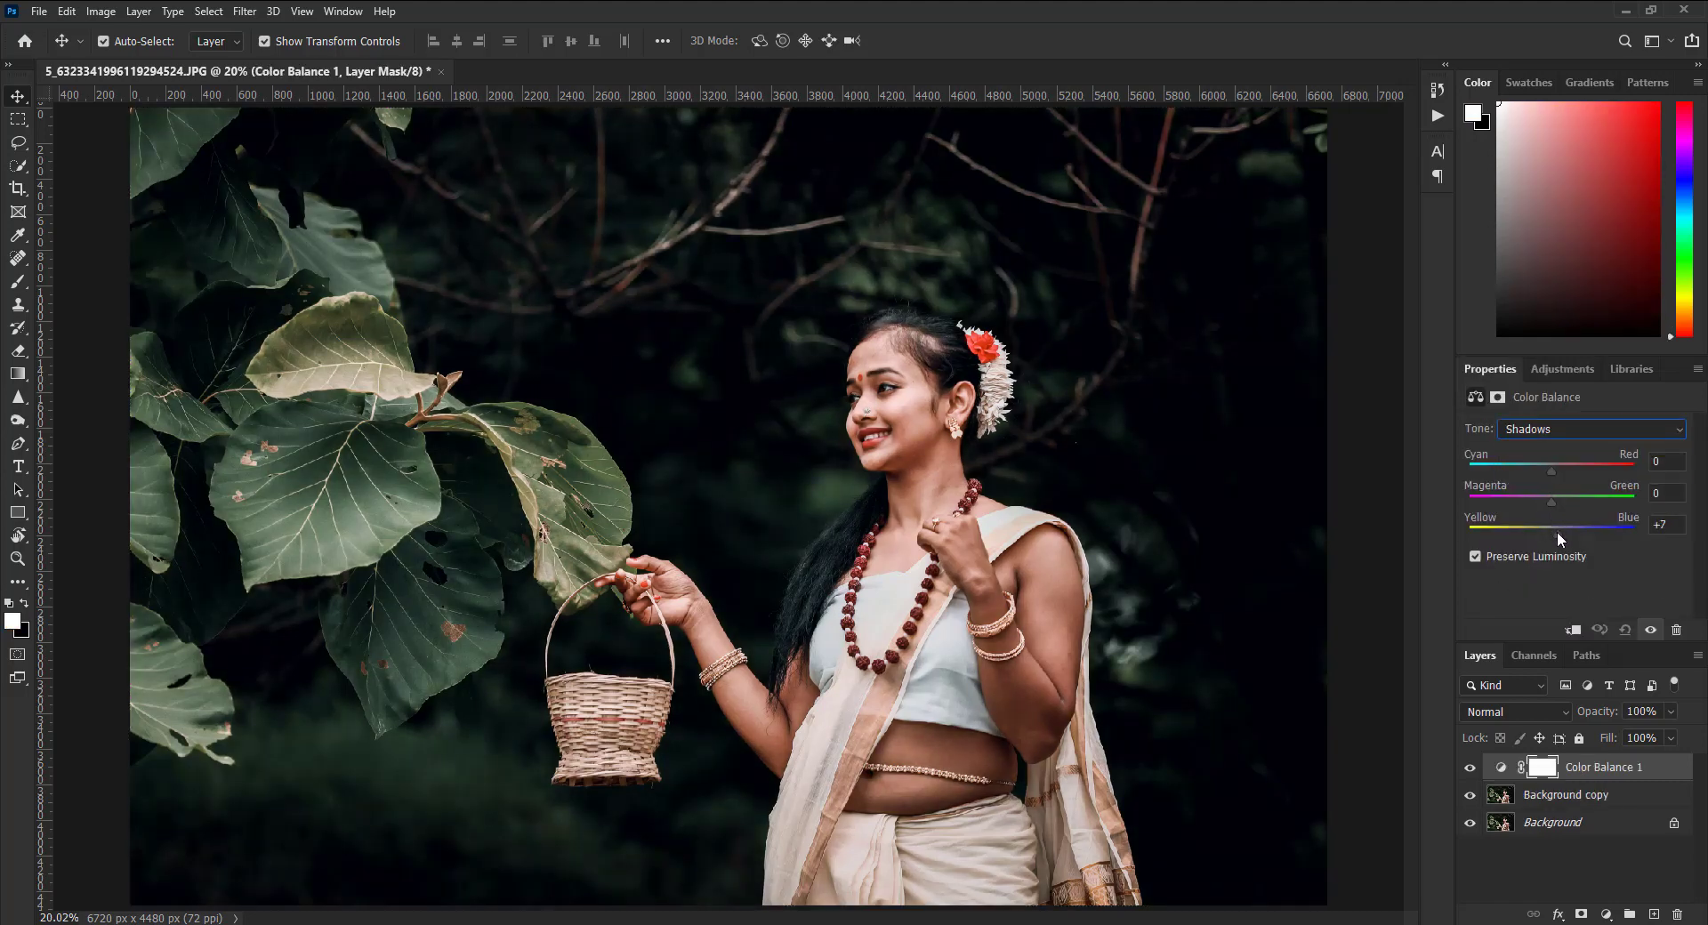
- Set the Yellow–Blue balance of the Midtones to +2
click(1548, 430)
click(1548, 460)
drag(1552, 534, 1555, 532)
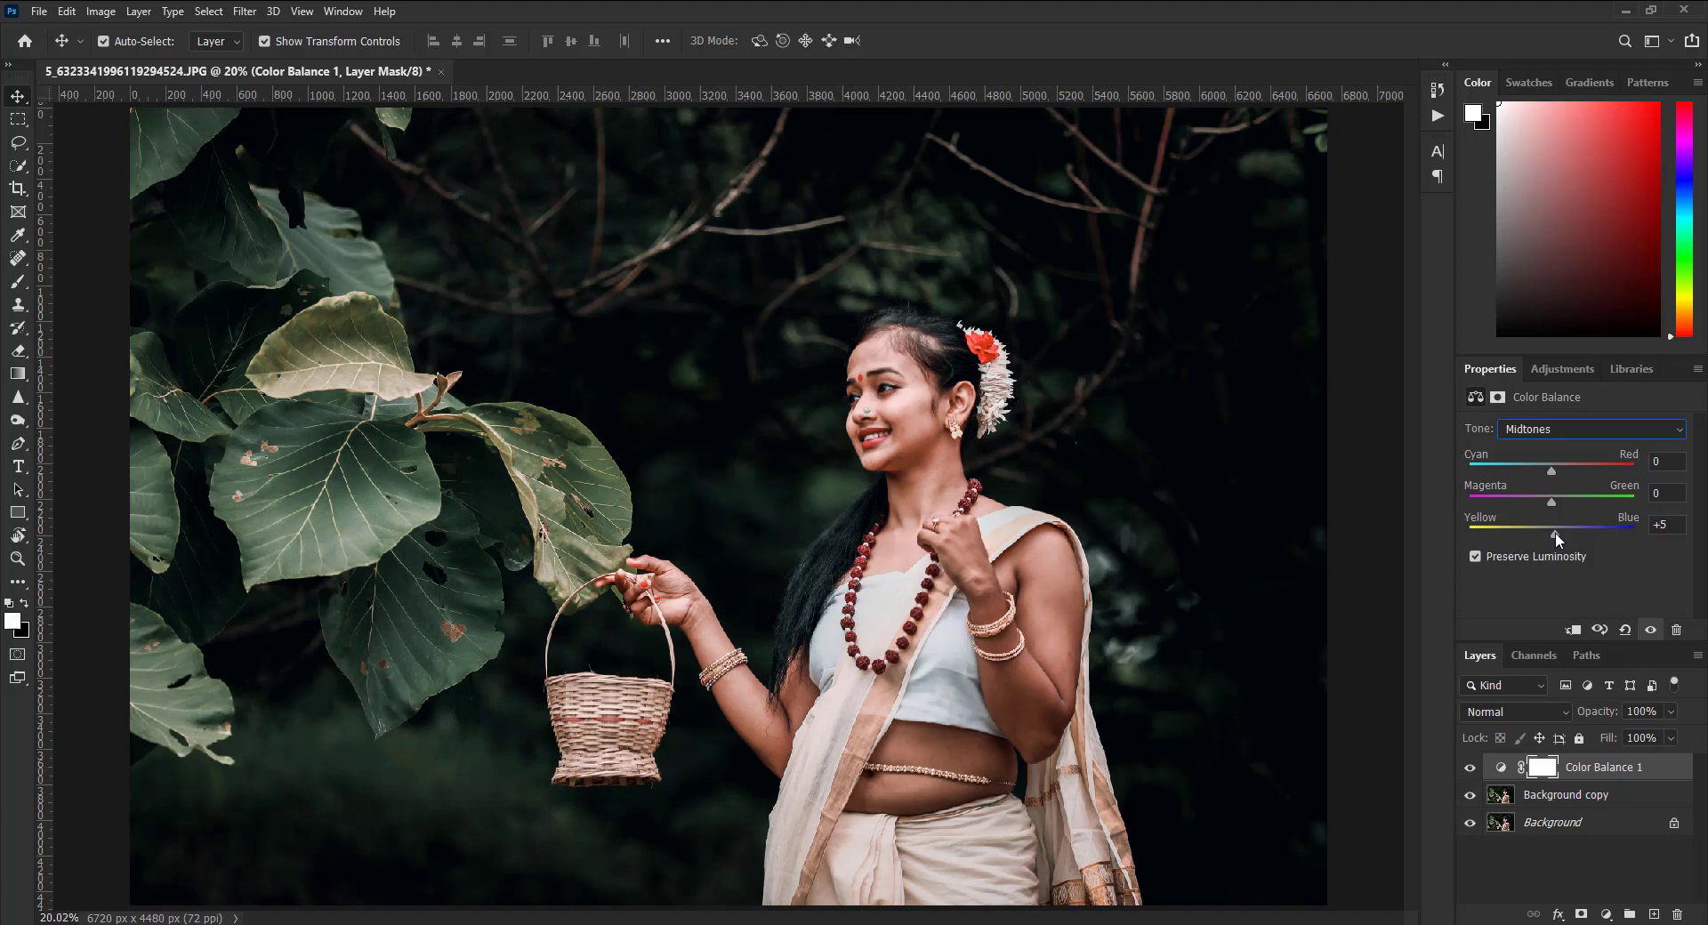
click(1660, 528)
text(02)
- Merge the Color Balance layer with both Background layers and duplicate the resulting layer
right_click(1603, 771)
click(1585, 832)
click(1583, 803)
shift+click(1583, 823)
right_click(1588, 795)
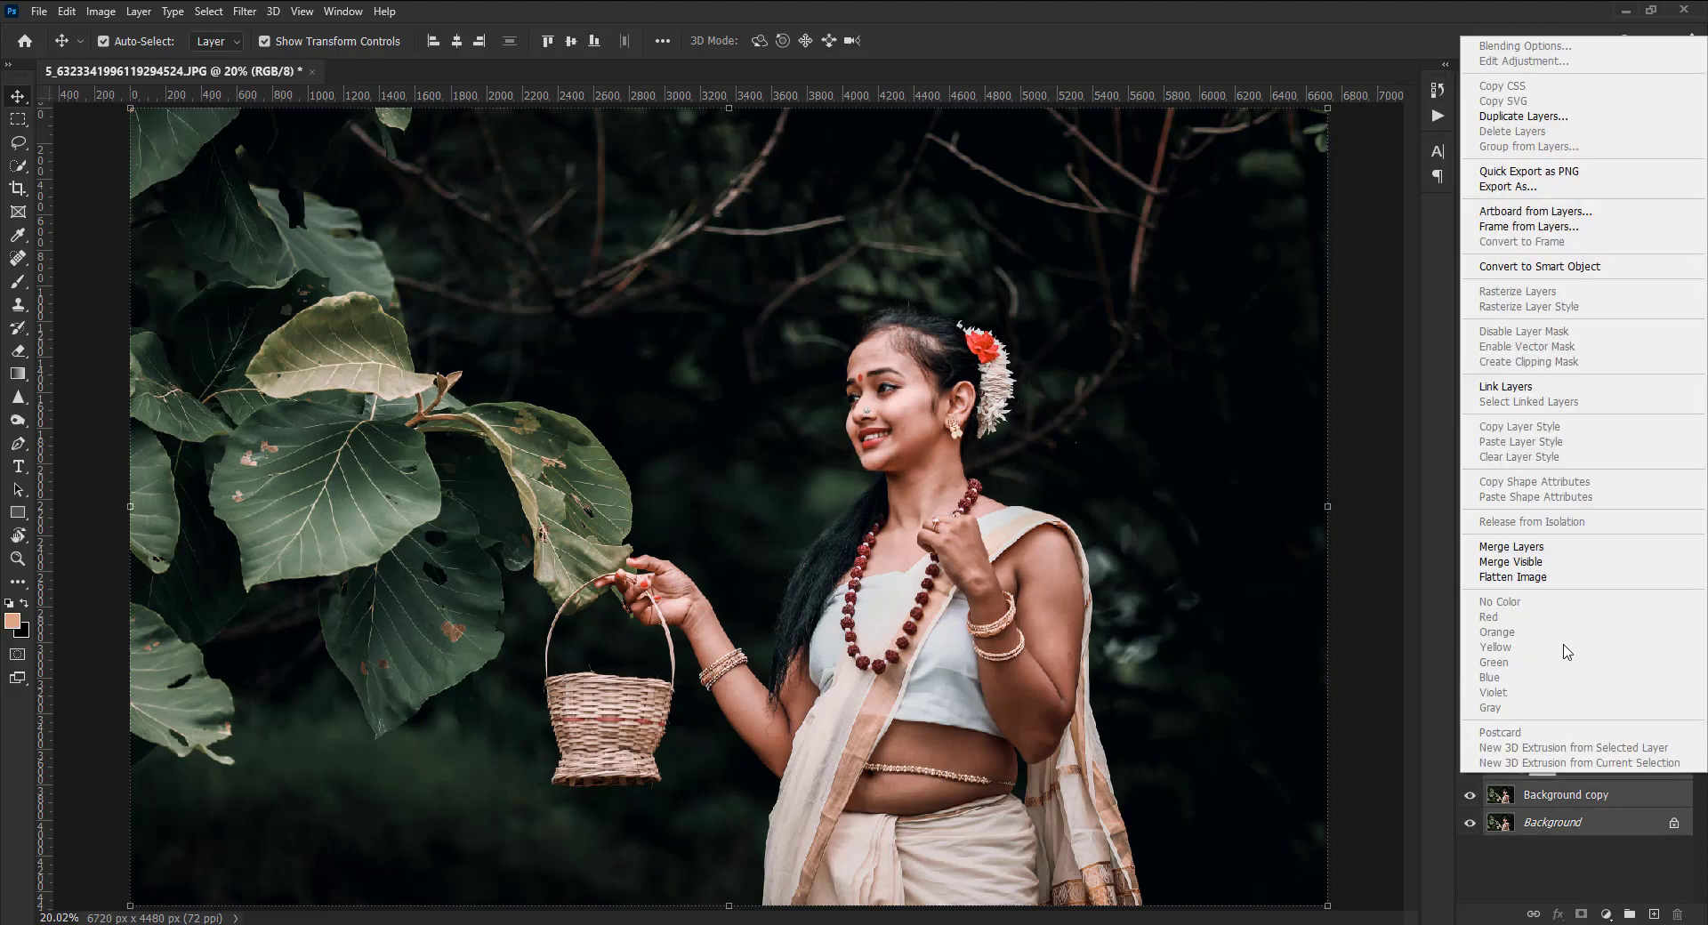
click(1530, 547)
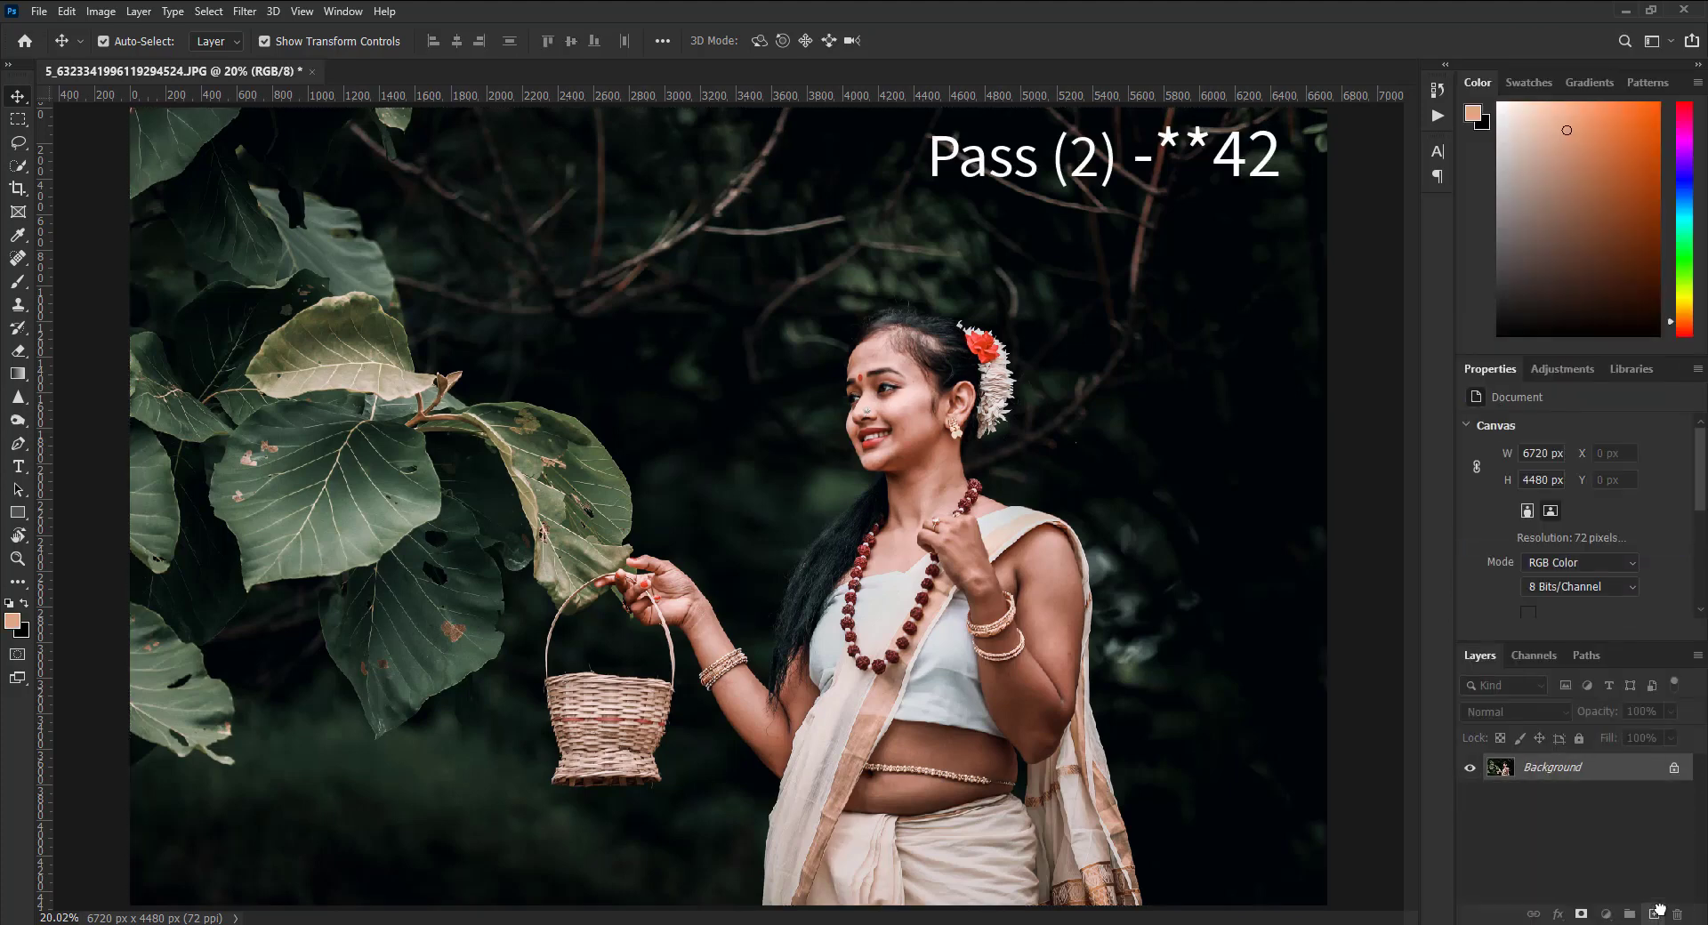
drag(1659, 909, 1655, 913)
- Start a Selective Color adjustment on the Background copy and lower the Black amount of the Greens
click(101, 11)
mouse_move(133, 57)
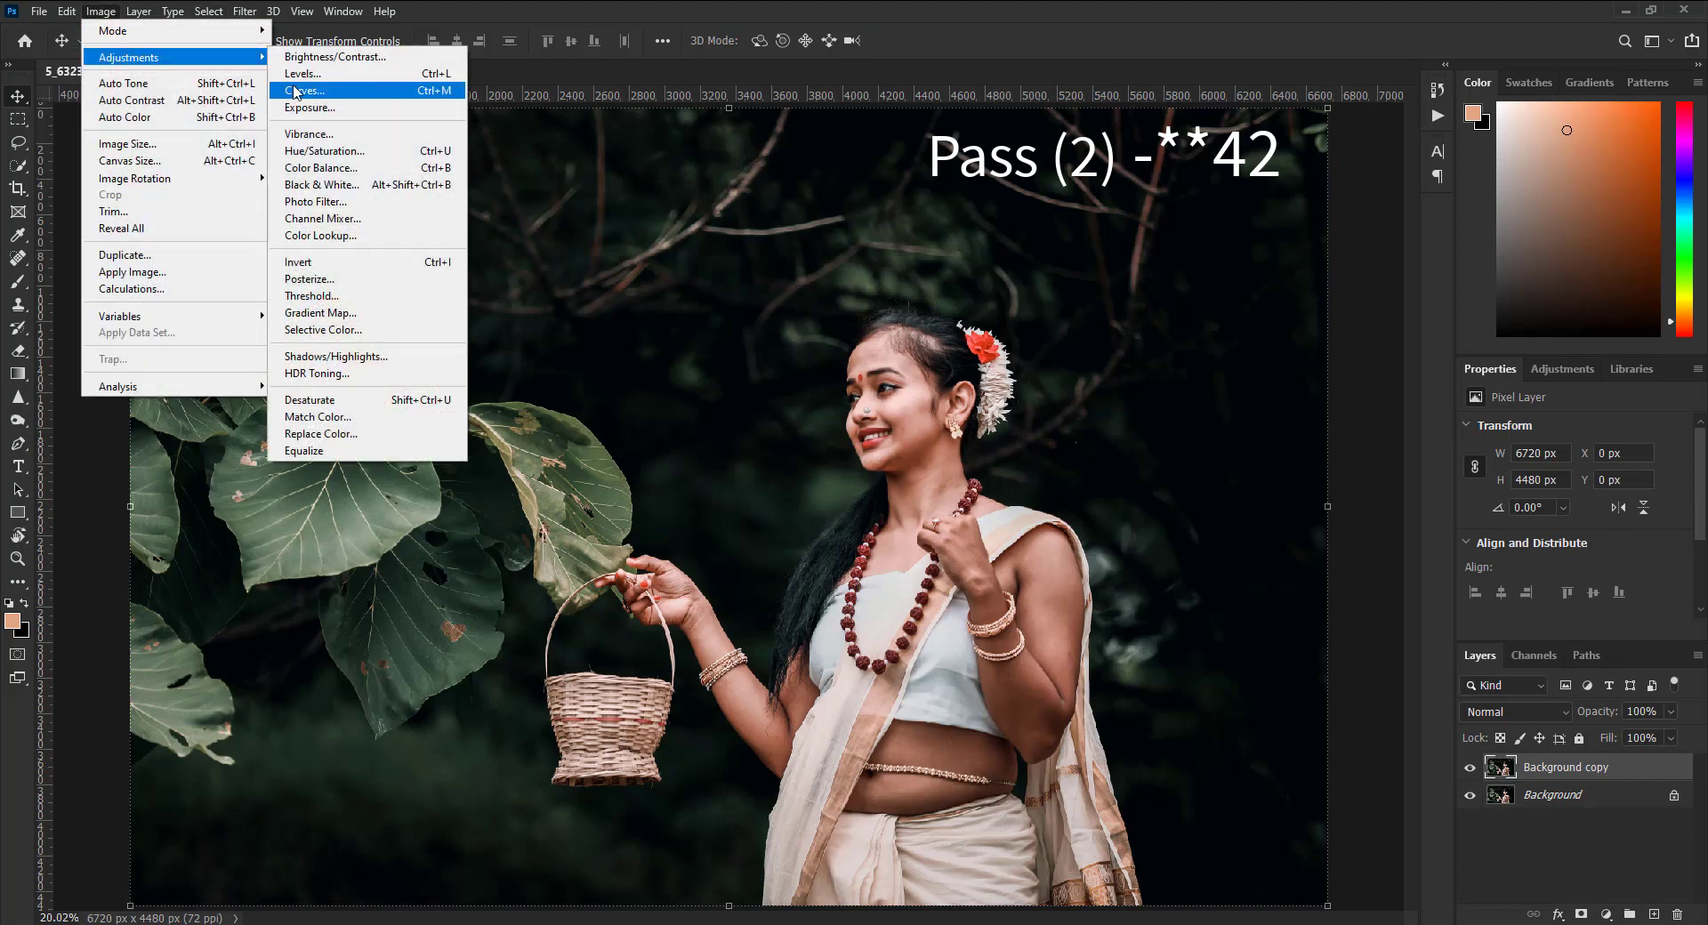
click(322, 331)
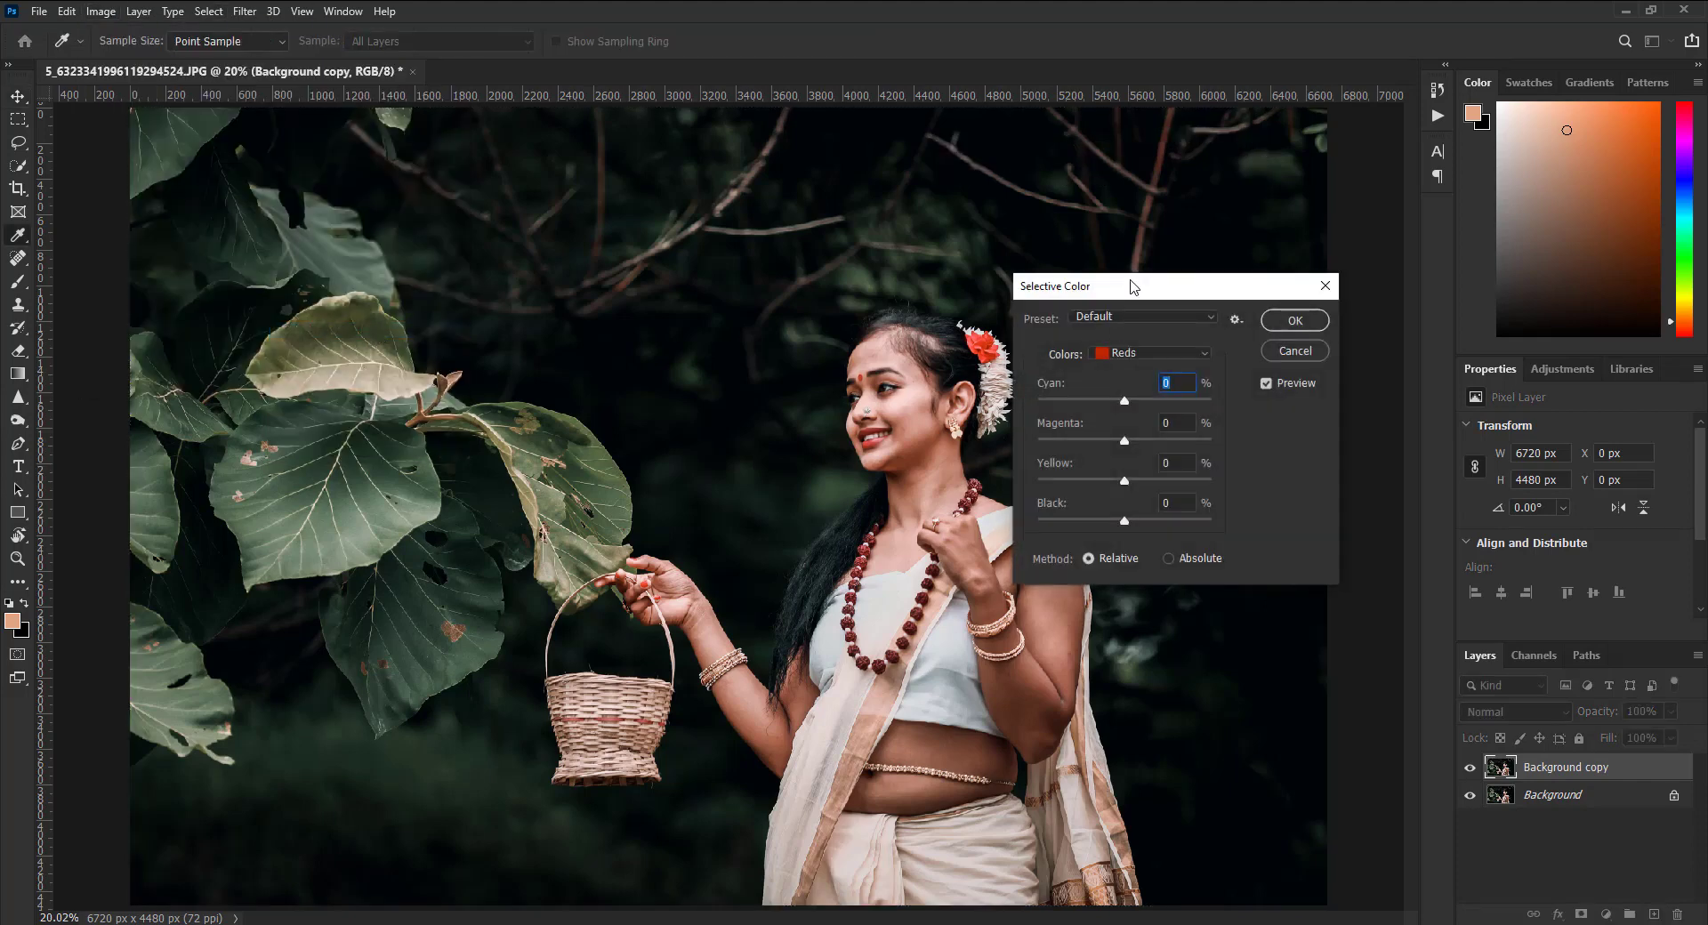
drag(1133, 287, 1332, 312)
click(1348, 377)
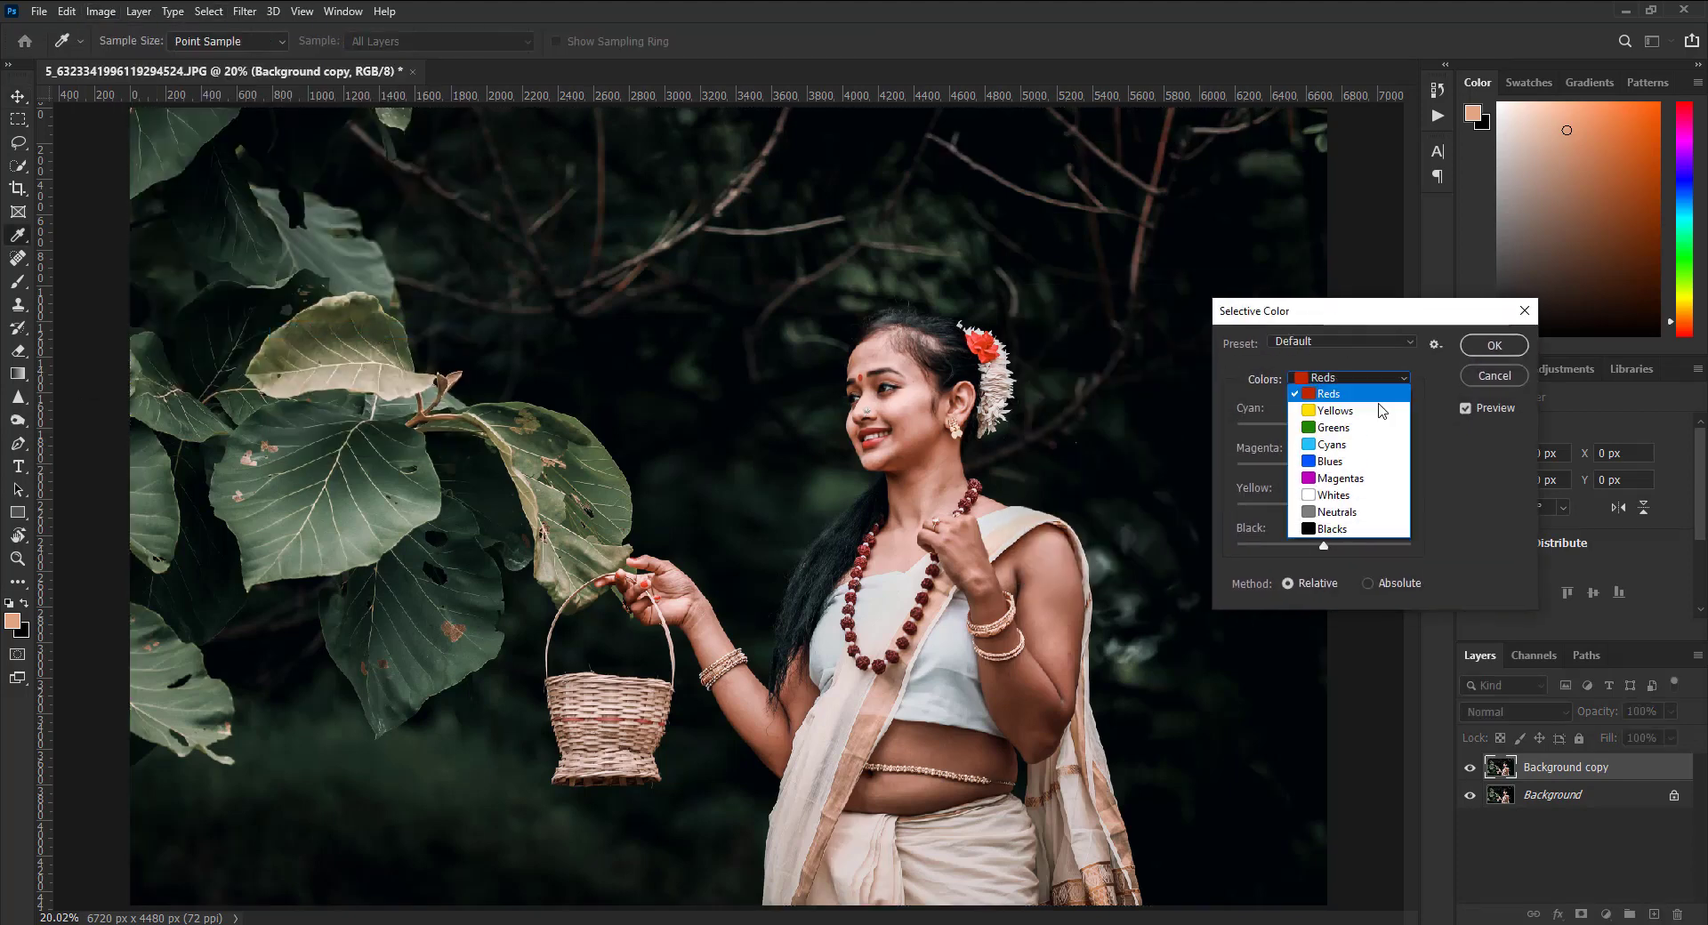
click(1334, 428)
drag(1331, 550, 1309, 552)
- Set the Black amount of the Reds to +5% in Selective Color
click(1348, 378)
click(1335, 391)
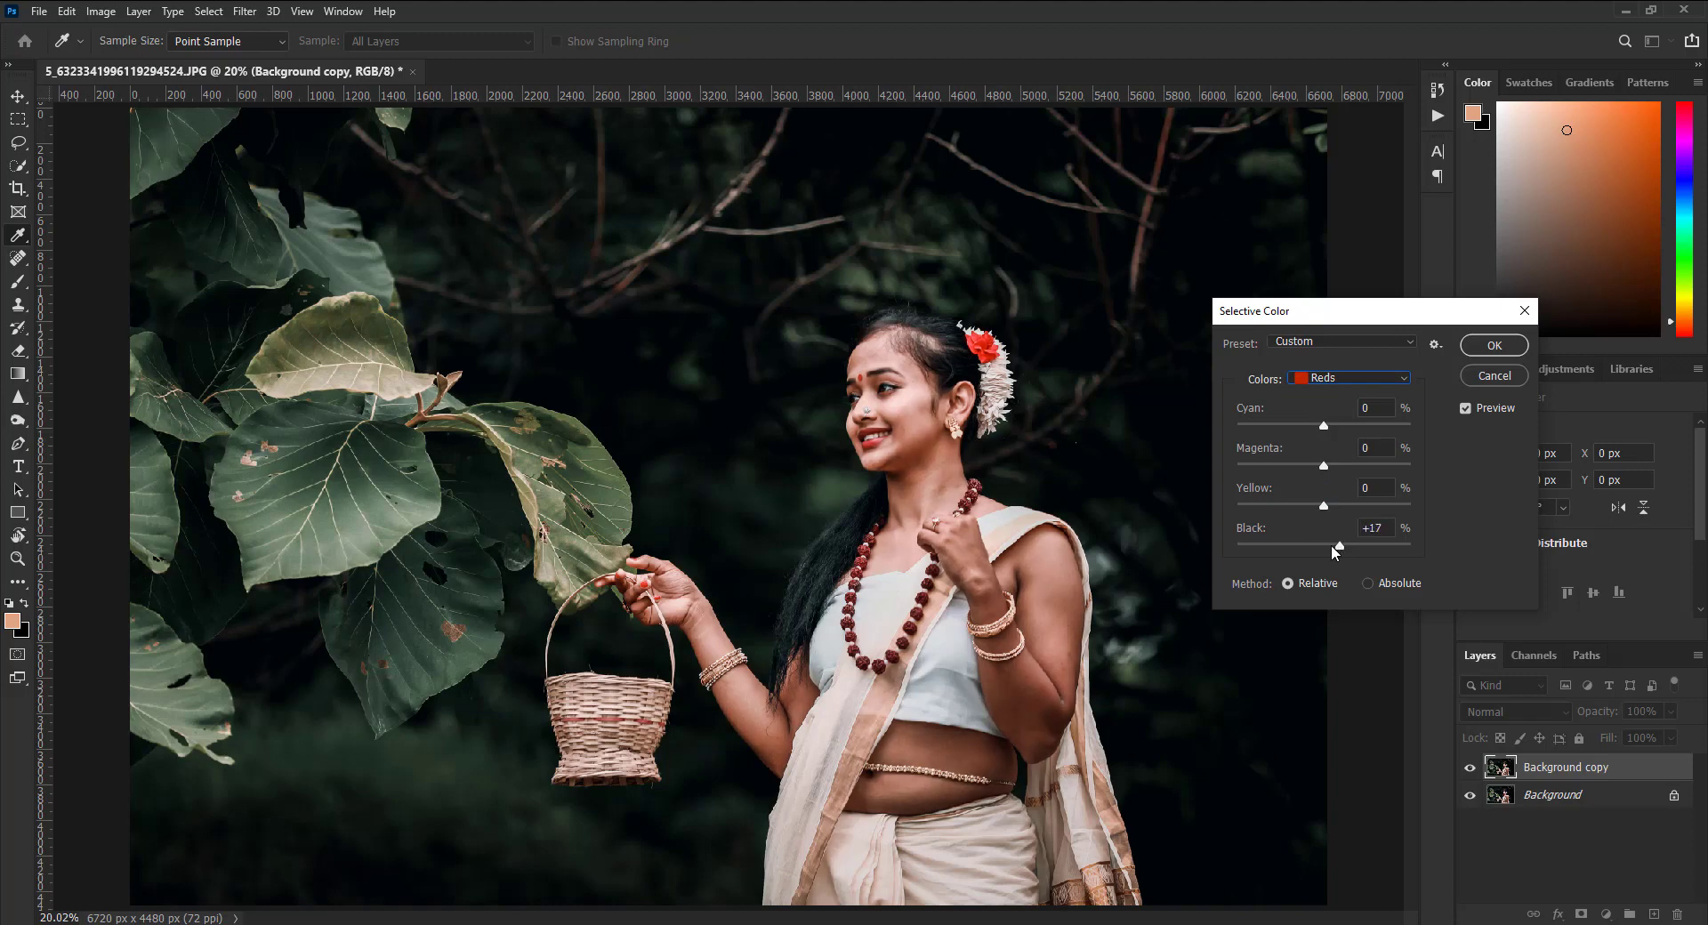
drag(1324, 545, 1327, 541)
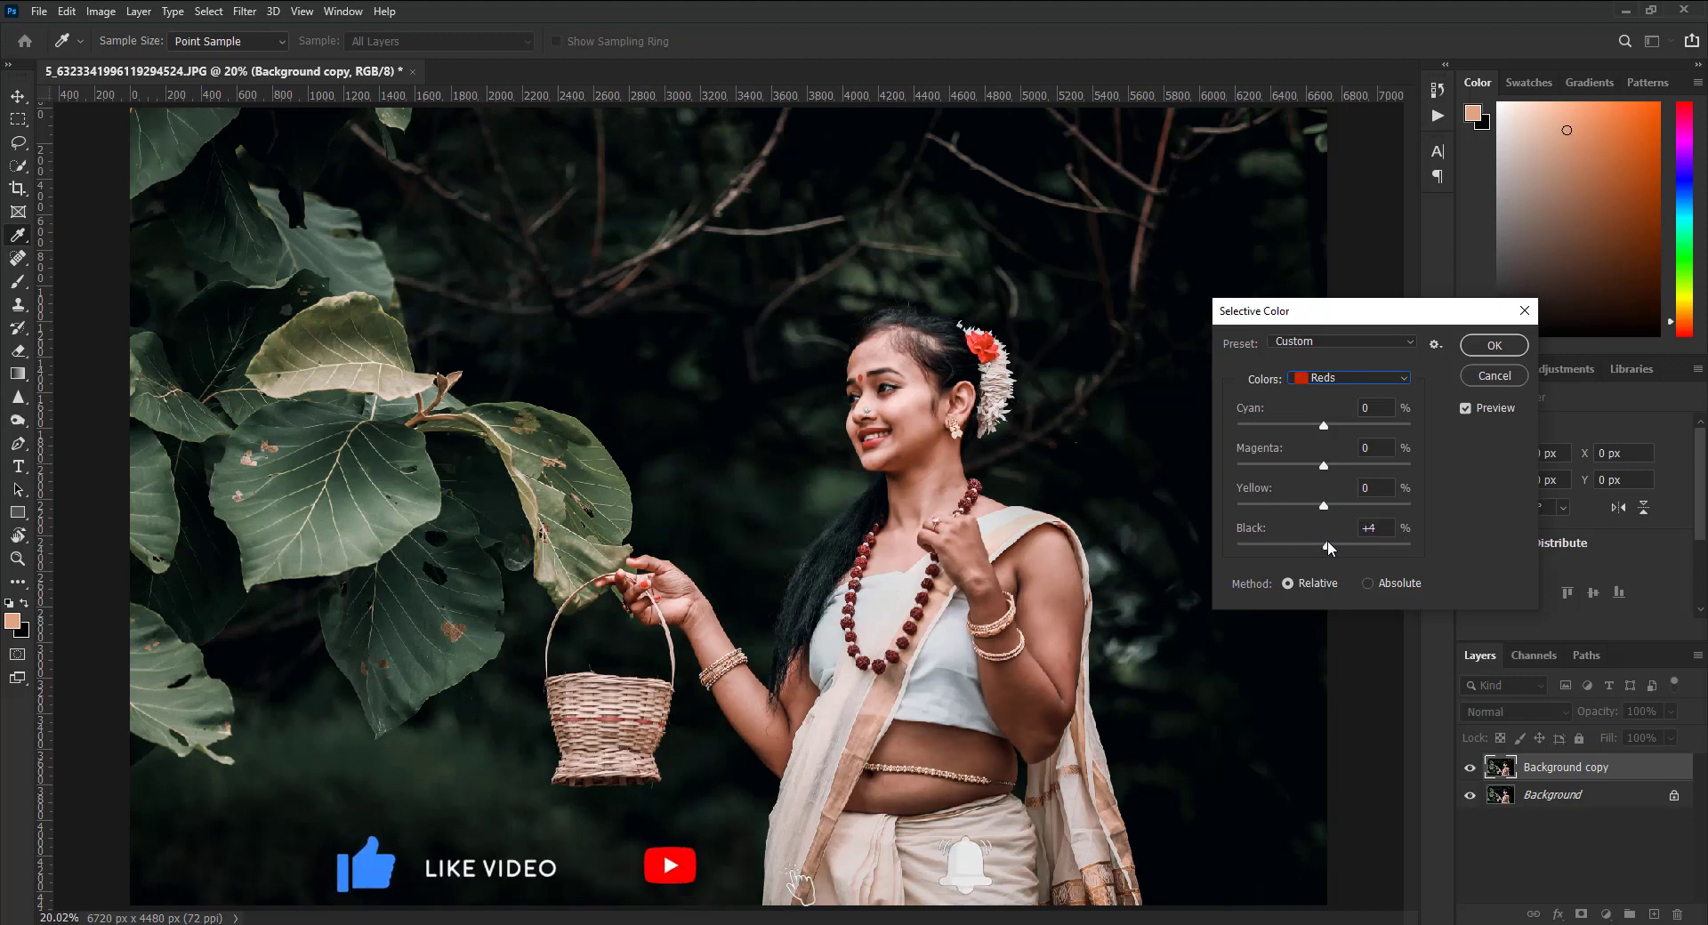
text(+)
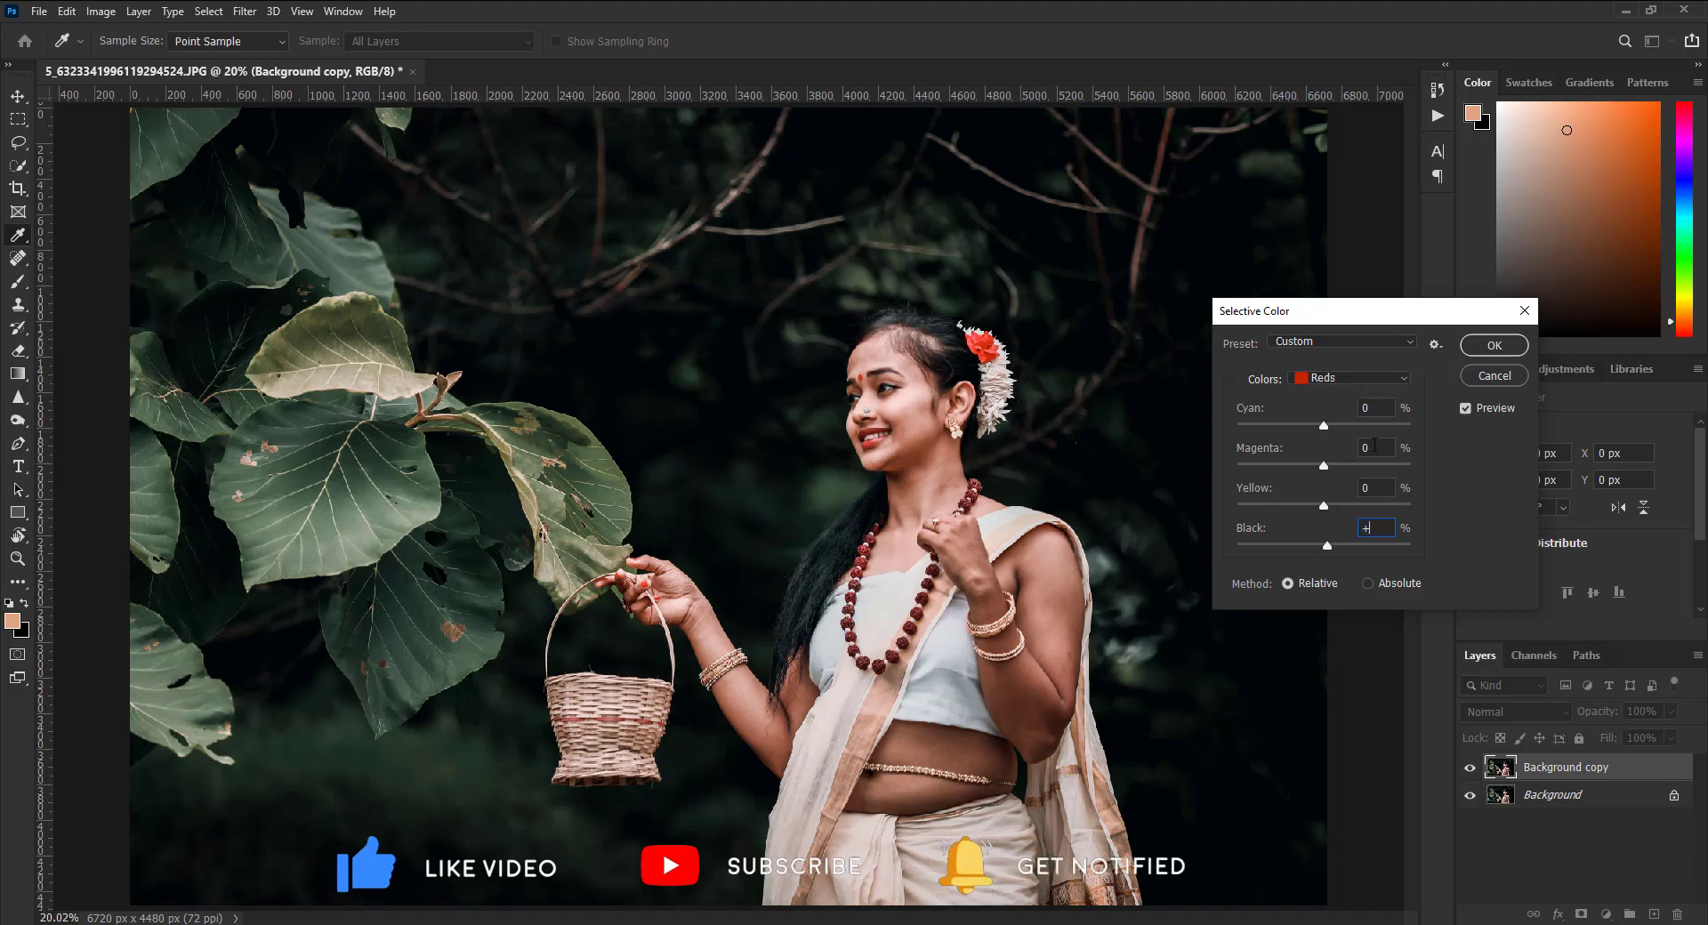
- Try changing the Black amount of the Blacks, set it back to 0, and apply the Selective Color adjustment
click(1370, 378)
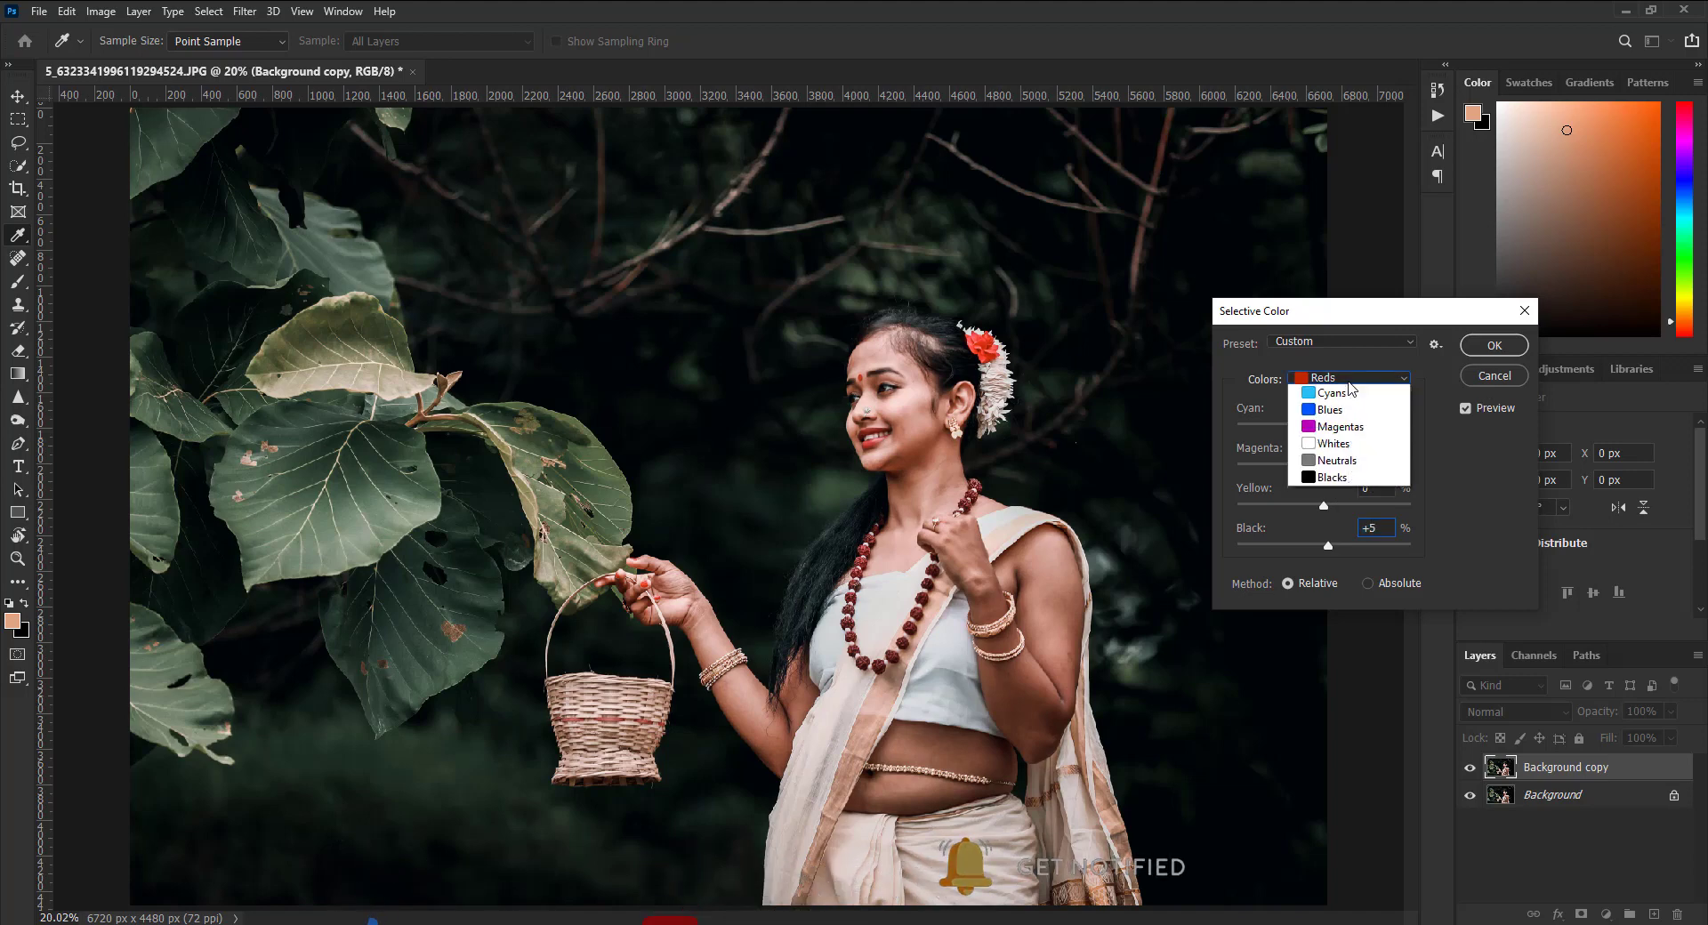
click(1334, 543)
drag(1330, 546, 1330, 548)
text(0)
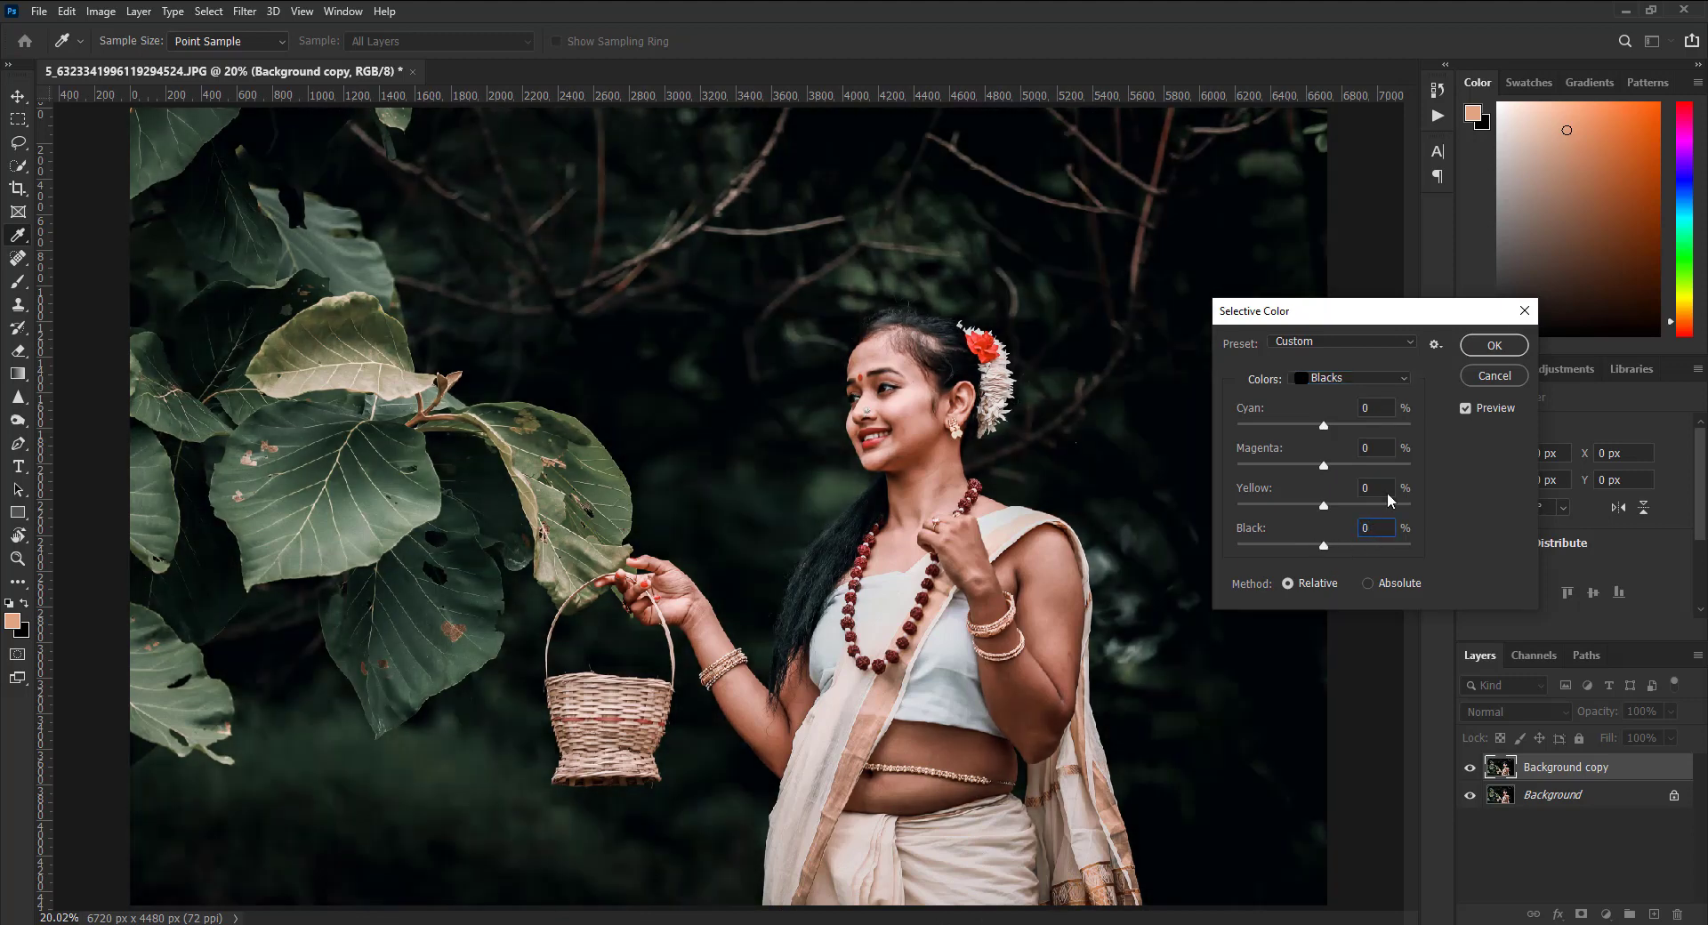
click(1496, 346)
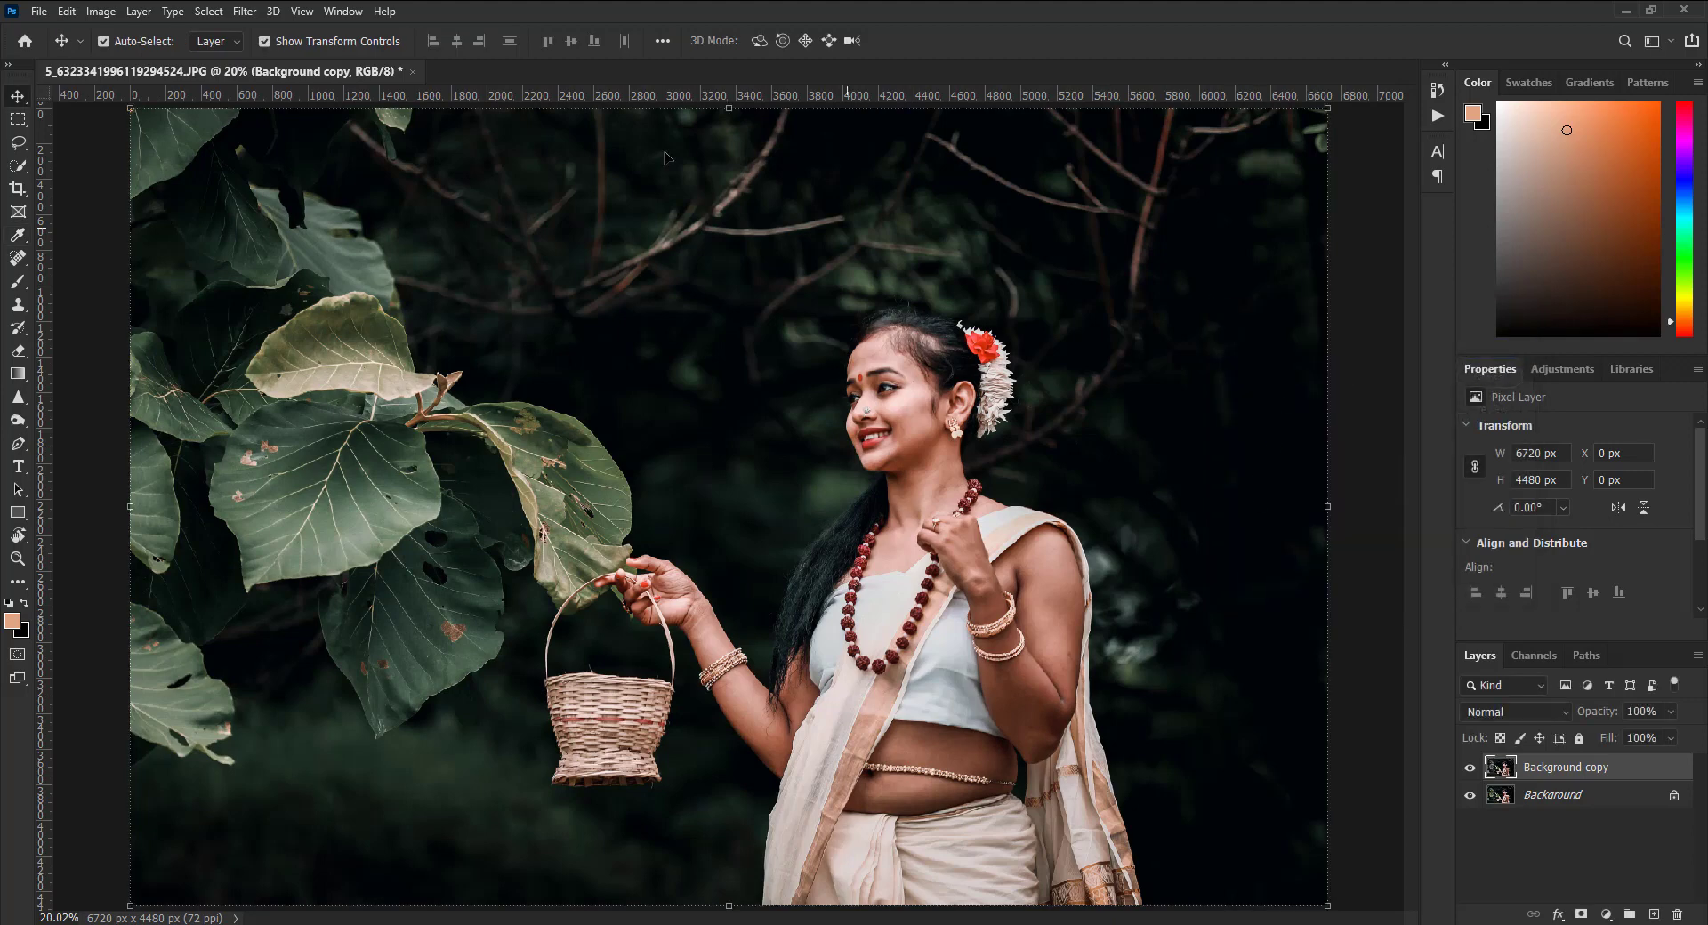
- Turn off the transform controls and merge the Background copy with the Background layer
click(396, 42)
shift+click(1593, 801)
right_click(1593, 801)
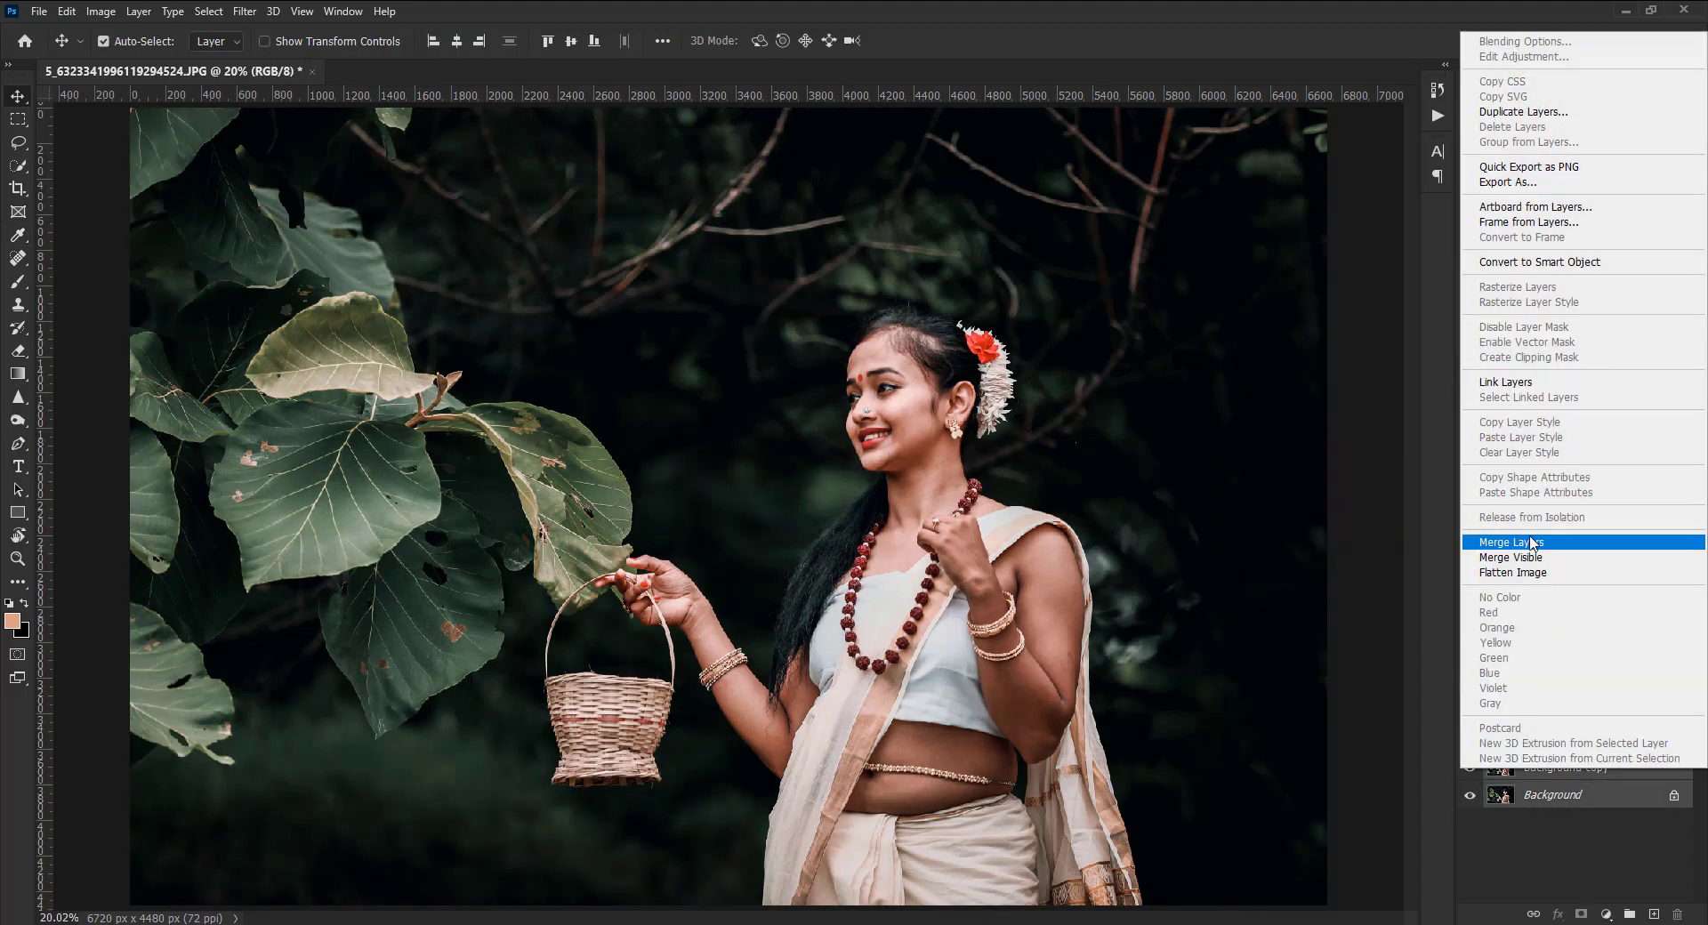
click(1513, 540)
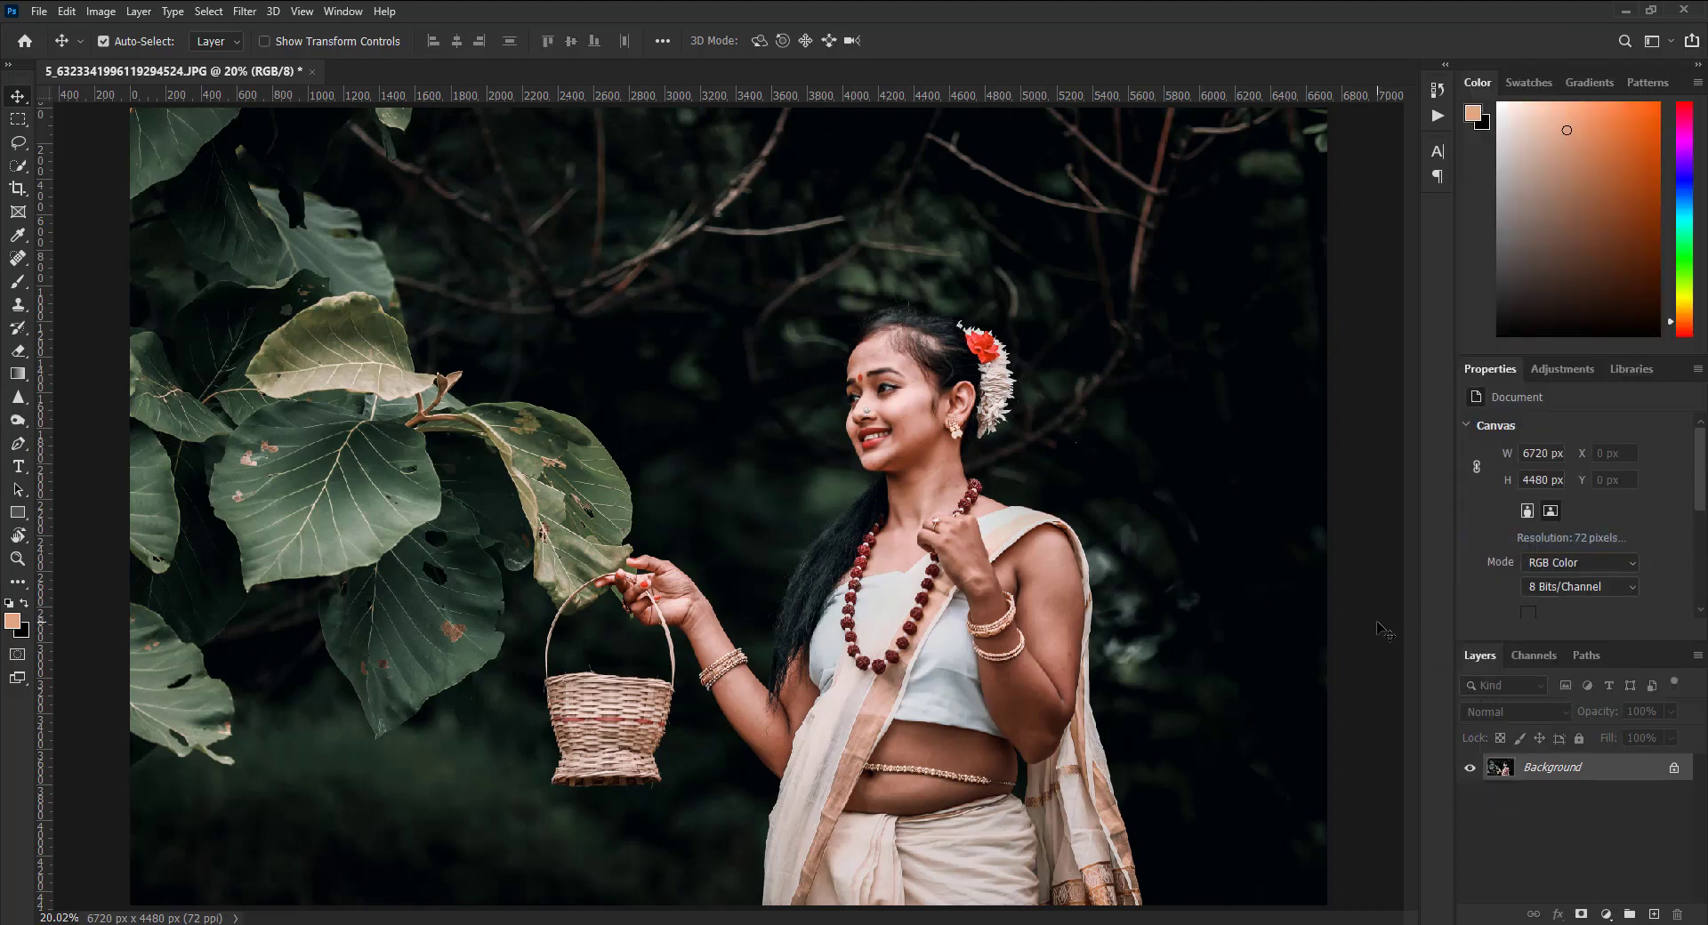
key(c)
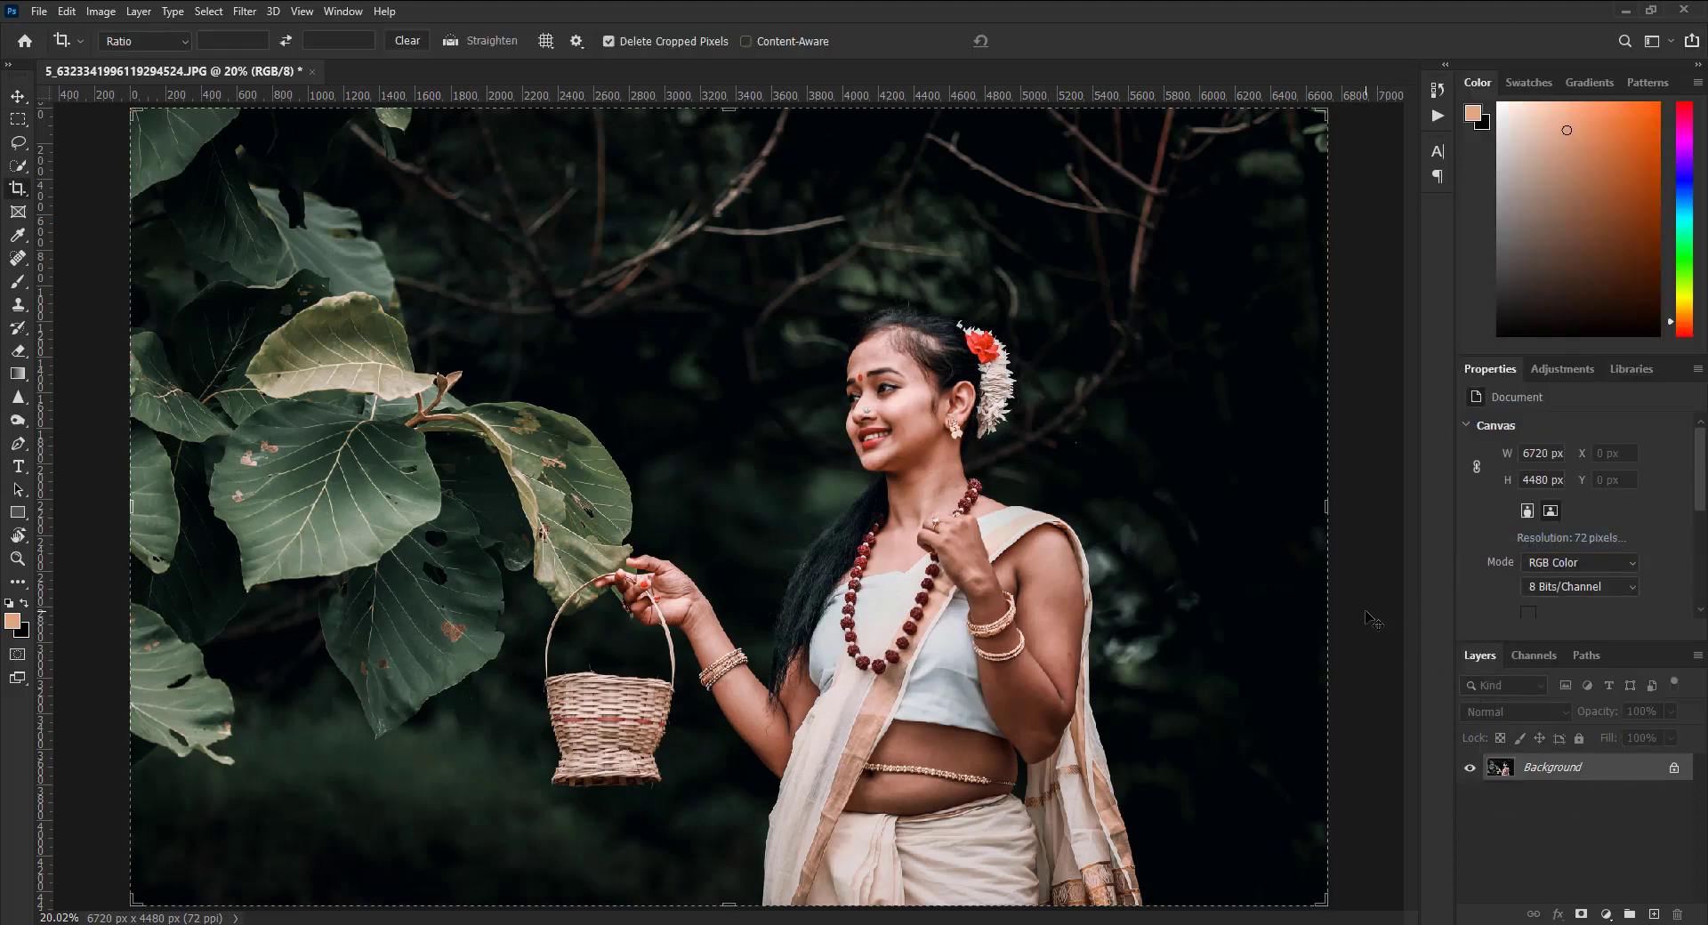
key(v)
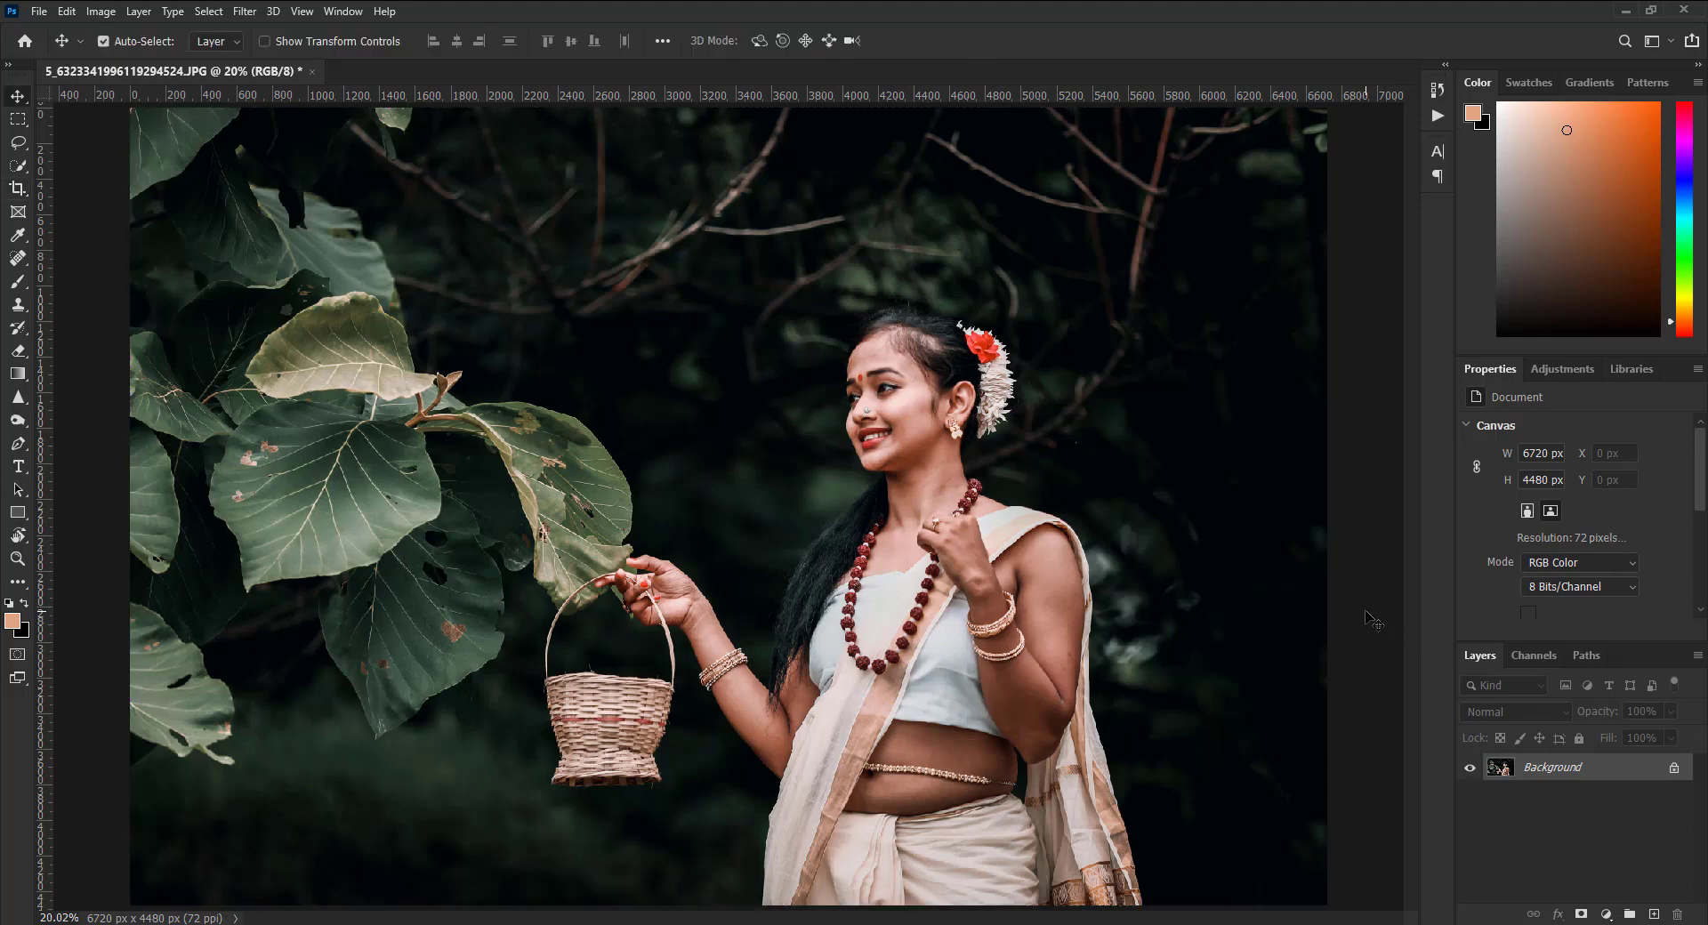